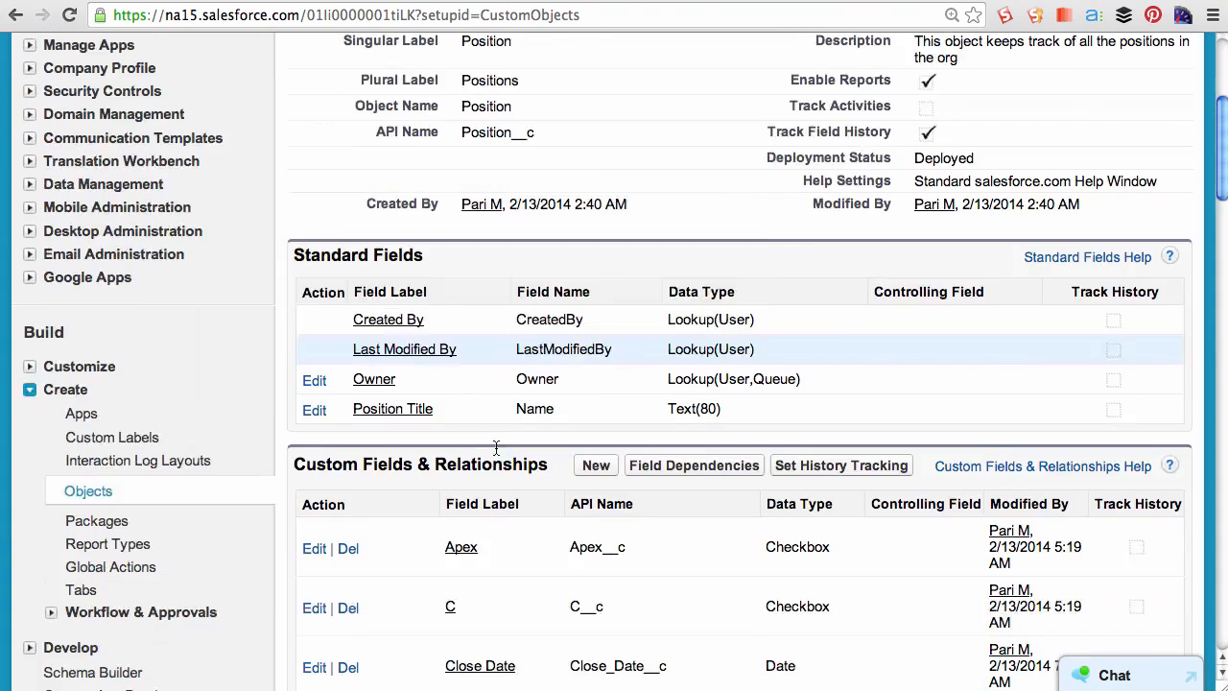
pyautogui.scroll(-4, 495, 448)
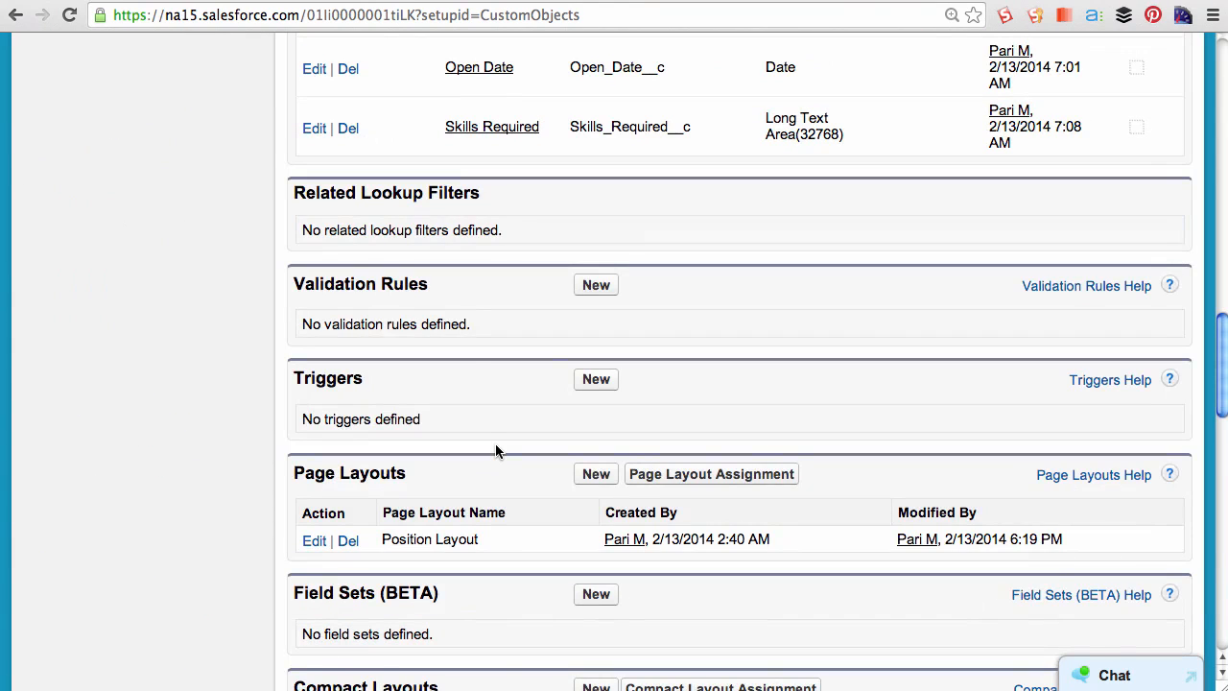
# - Start a new validation rule on the Position object named Min Pay Rule, described as "Prevent the user from saving a record if the min pay is less than 20000"
pyautogui.click(583, 286)
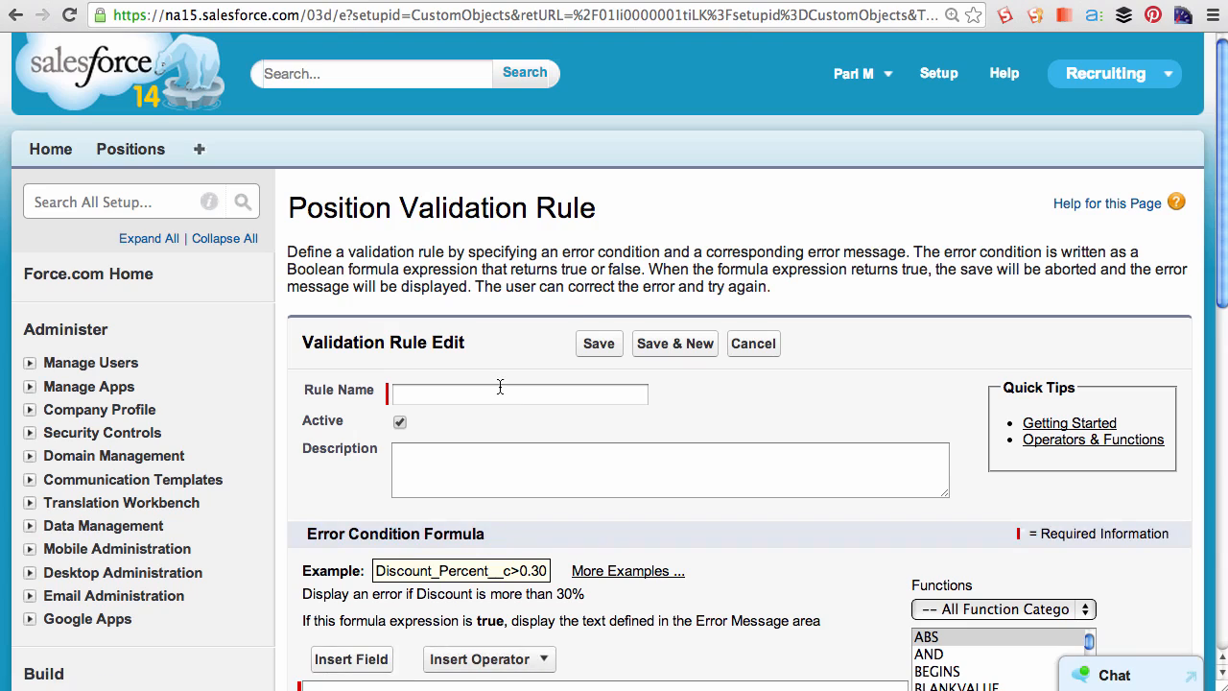
pyautogui.click(498, 386)
pyautogui.write('Min Pay Rule')
pyautogui.press('Tab')
pyautogui.press('Tab')
pyautogui.write('Prevent the user from saving a record if the min pay is less than 20000')
# - Insert the Min Pay field into the error condition formula
pyautogui.scroll(-3, 377, 486)
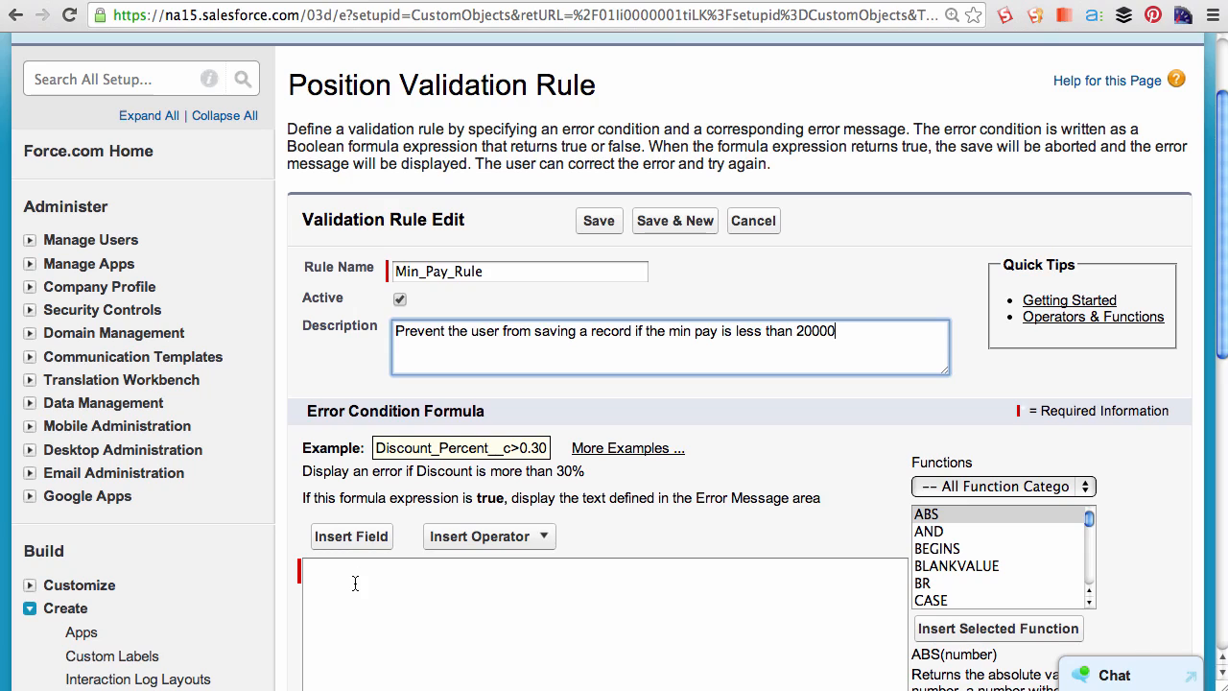
pyautogui.scroll(-1, 355, 584)
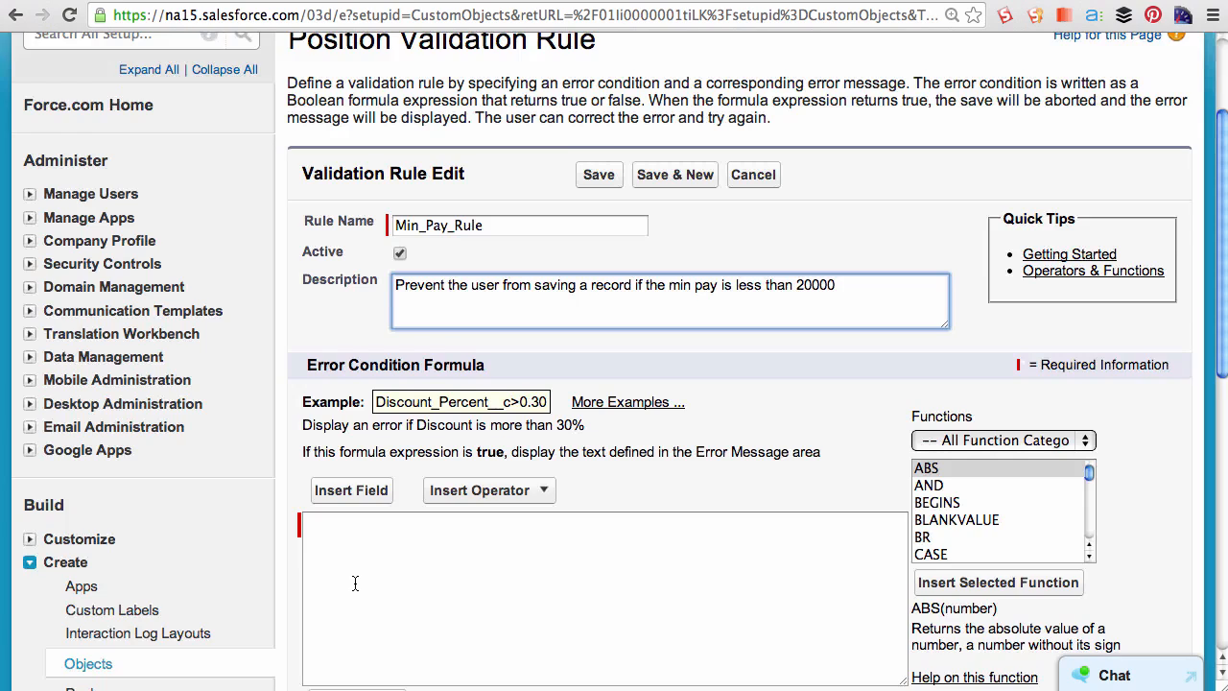
pyautogui.scroll(-1, 355, 583)
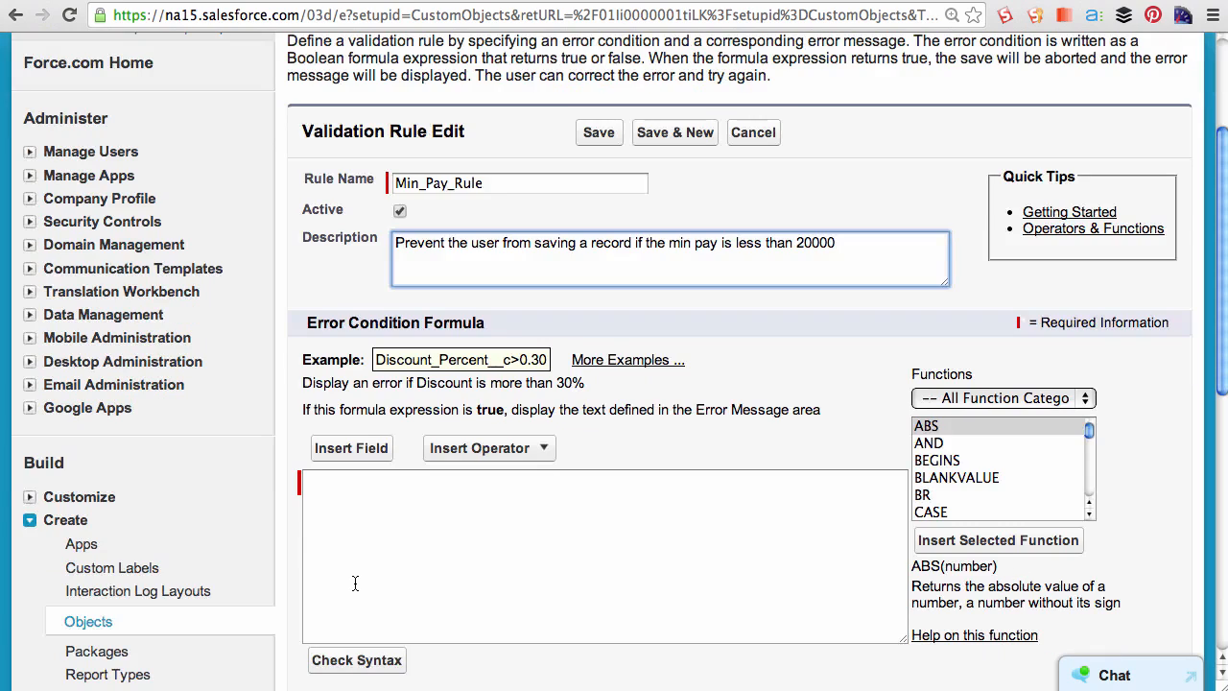
pyautogui.scroll(-1, 355, 583)
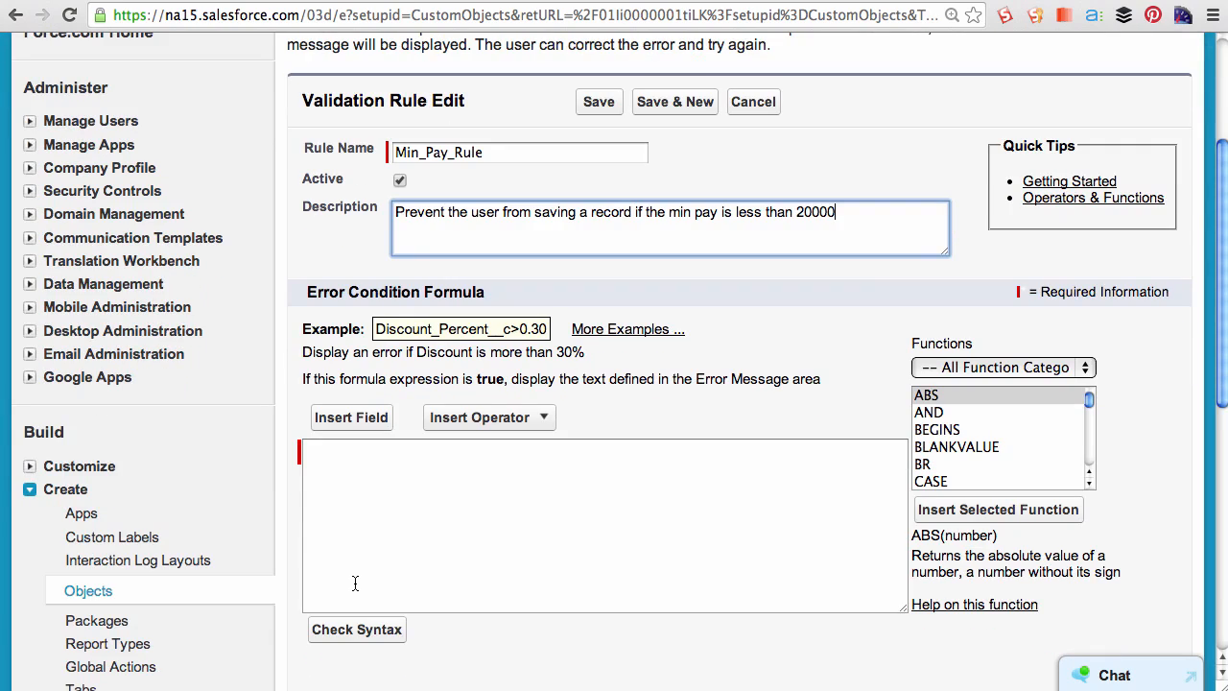
pyautogui.scroll(-1, 355, 583)
pyautogui.click(534, 372)
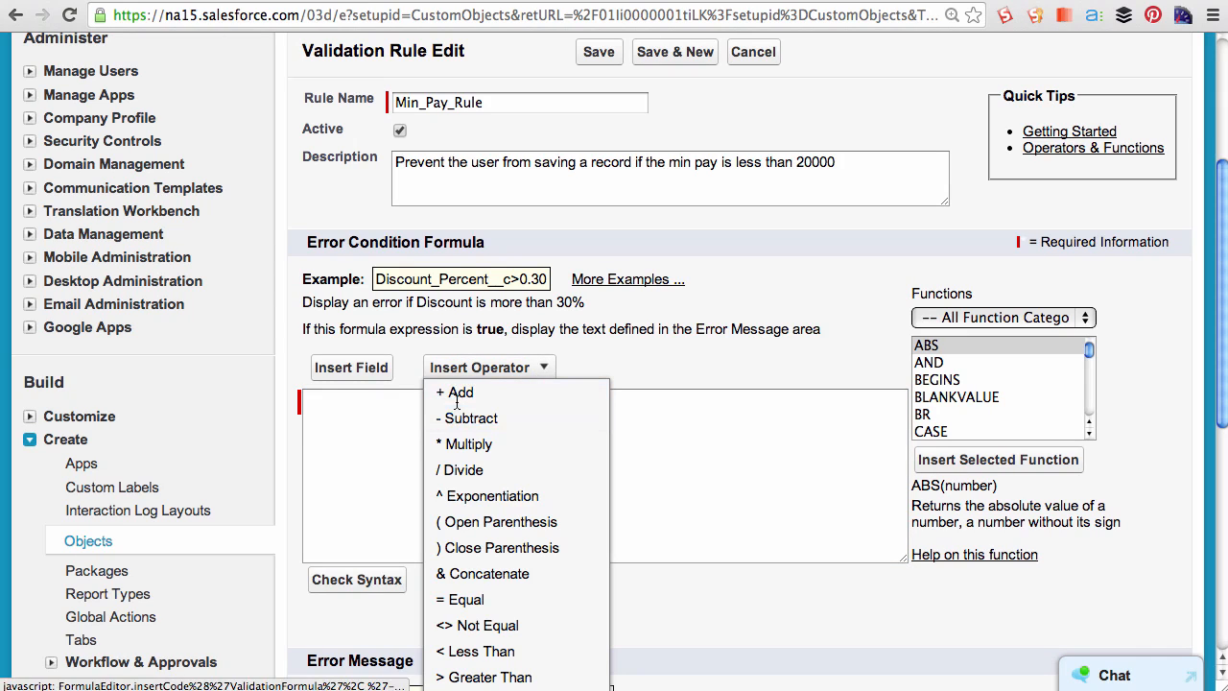
pyautogui.click(392, 424)
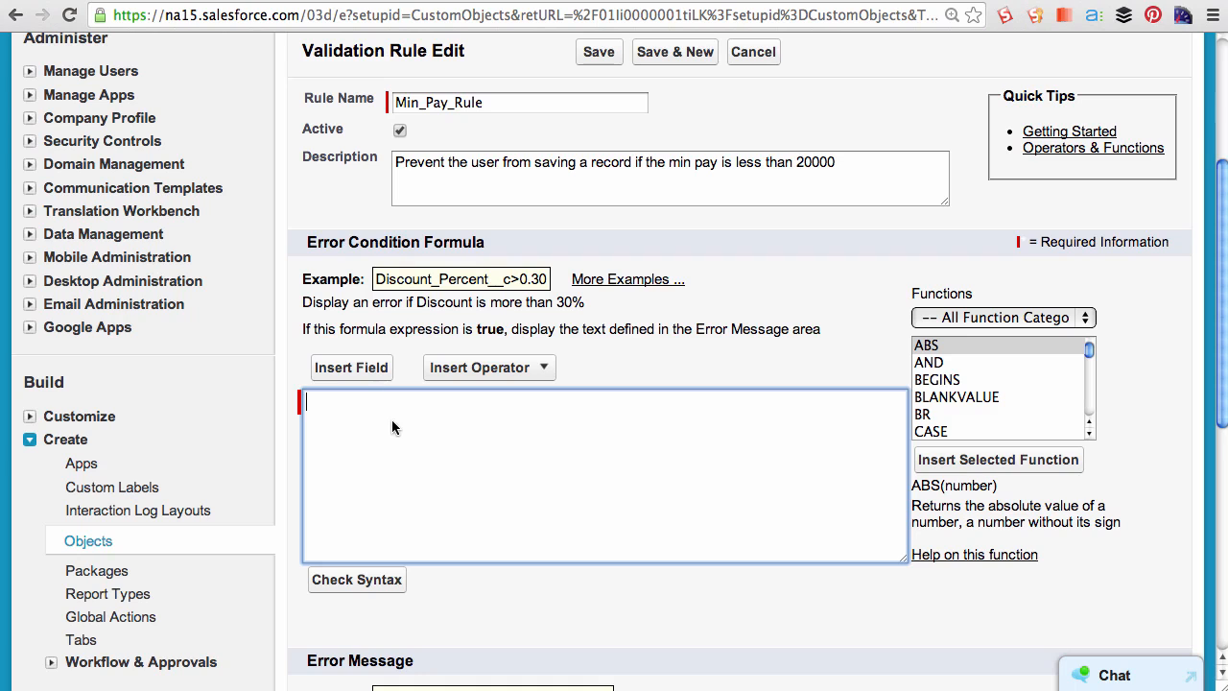
pyautogui.click(363, 375)
pyautogui.scroll(-5, 392, 365)
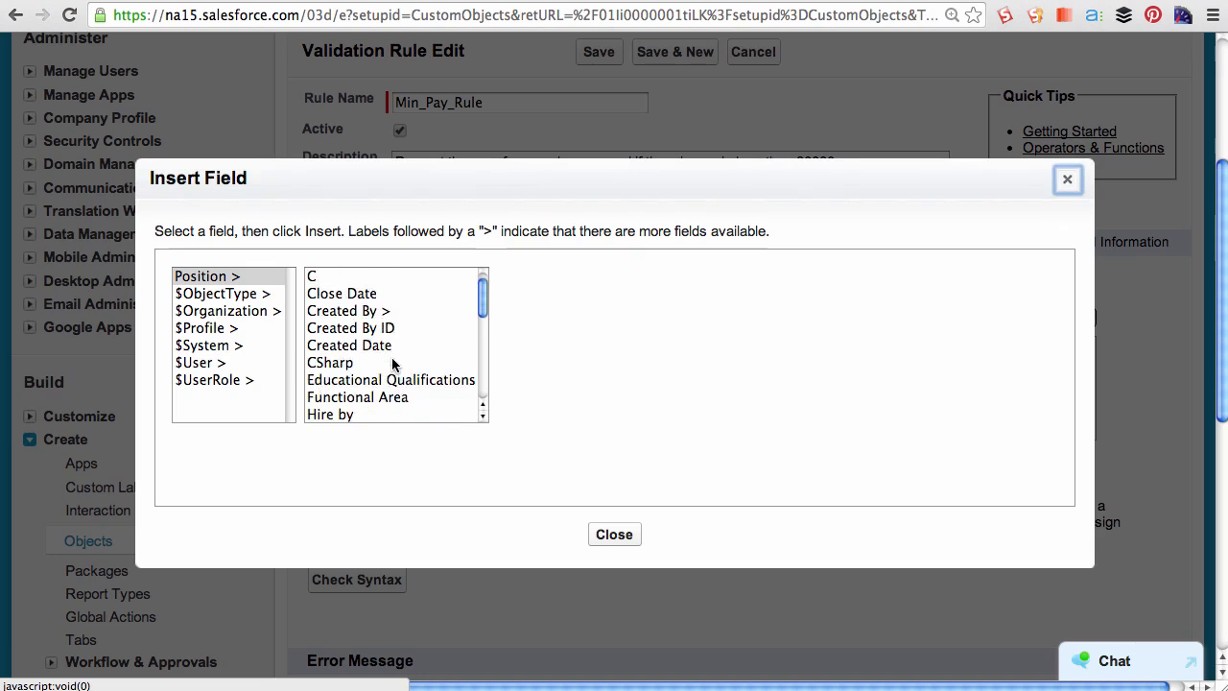
pyautogui.click(343, 395)
pyautogui.click(589, 393)
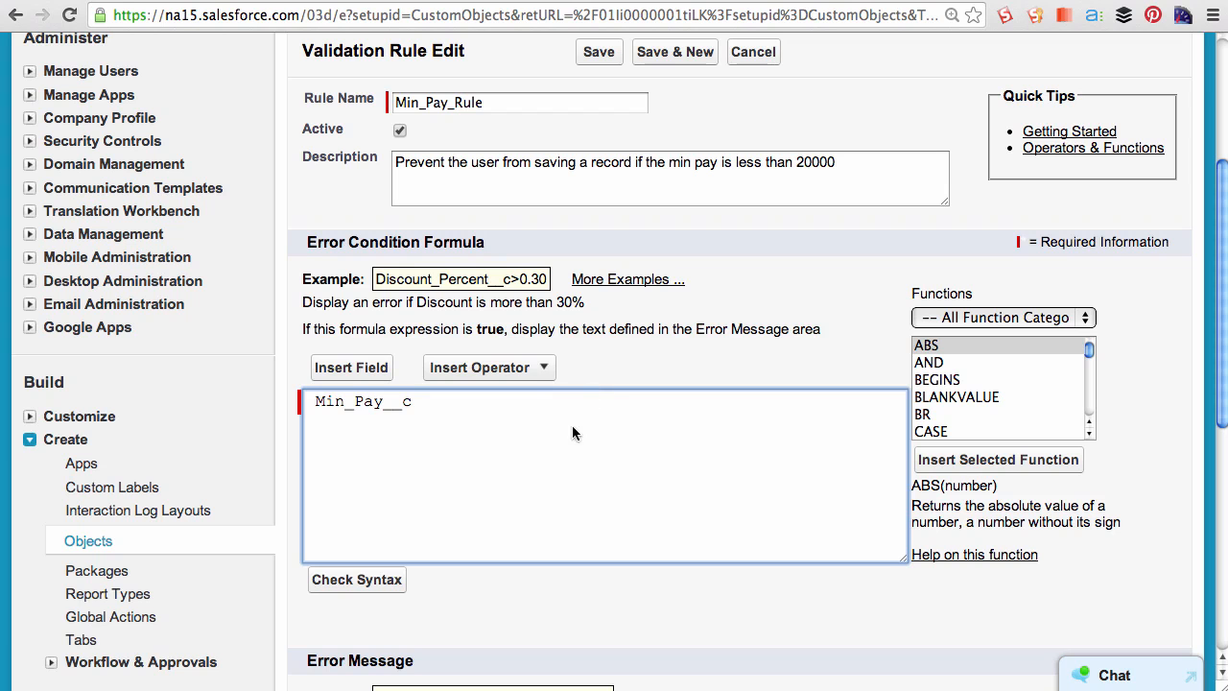
# - Complete the formula with the less-than operator and 20000, giving Min_Pay__c < 20000
pyautogui.click(527, 370)
pyautogui.click(519, 651)
pyautogui.write('20000')
# - Set the error message to "Please enter a value greater than or equal to 20000"
pyautogui.scroll(-2, 528, 458)
pyautogui.scroll(-5, 523, 459)
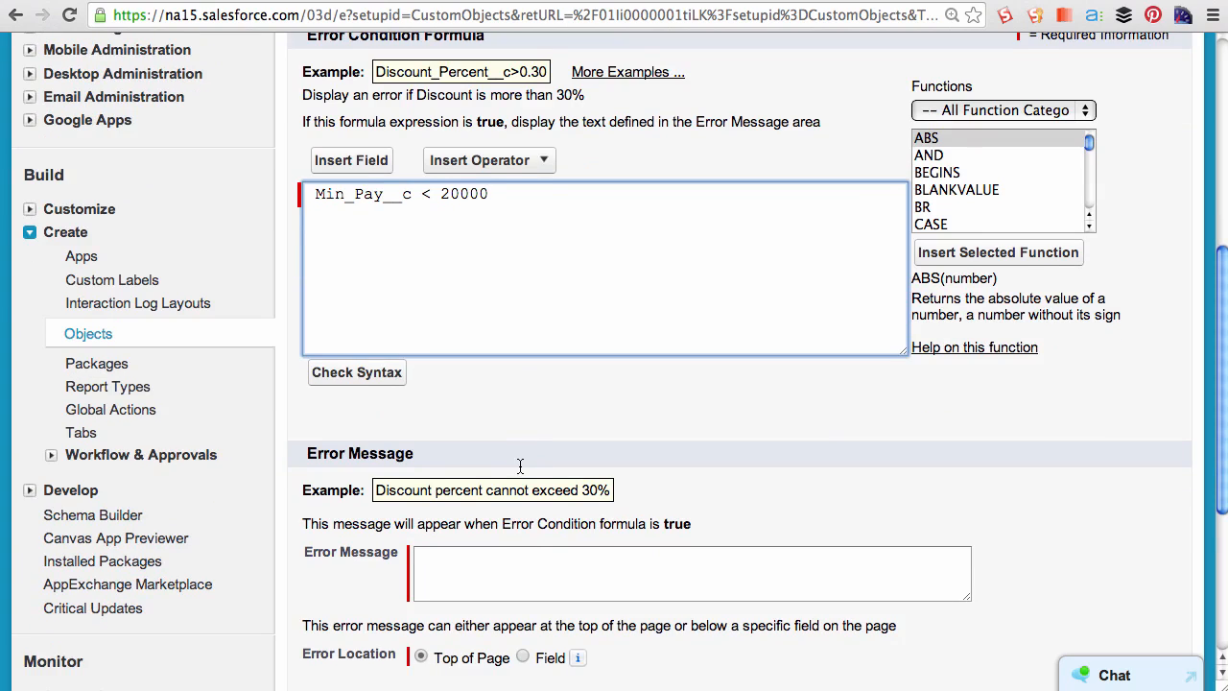
pyautogui.click(560, 576)
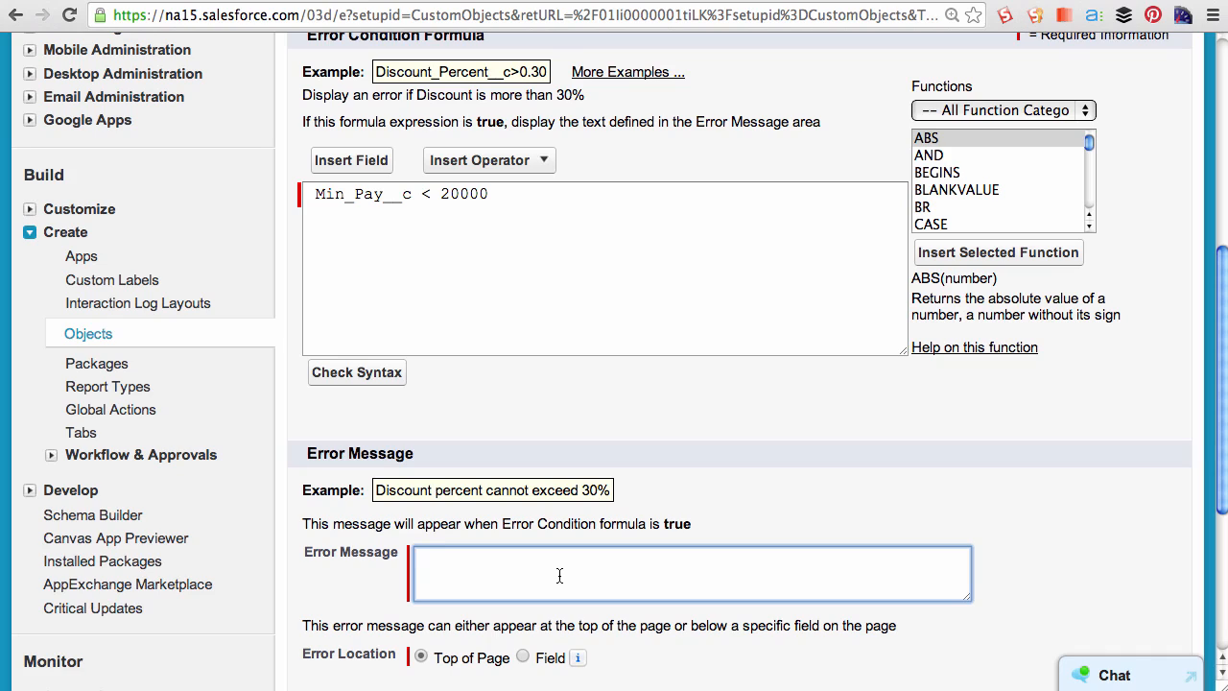
pyautogui.write('Please enter a value ')
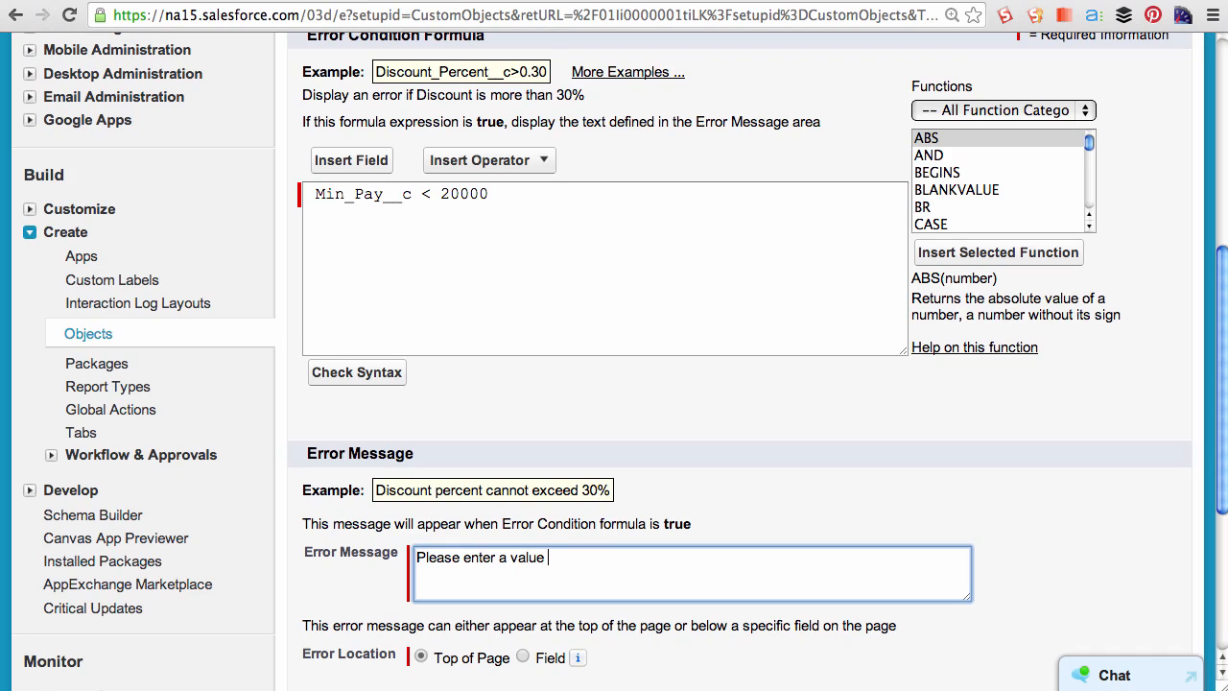
pyautogui.write('greater than or equal to 20000')
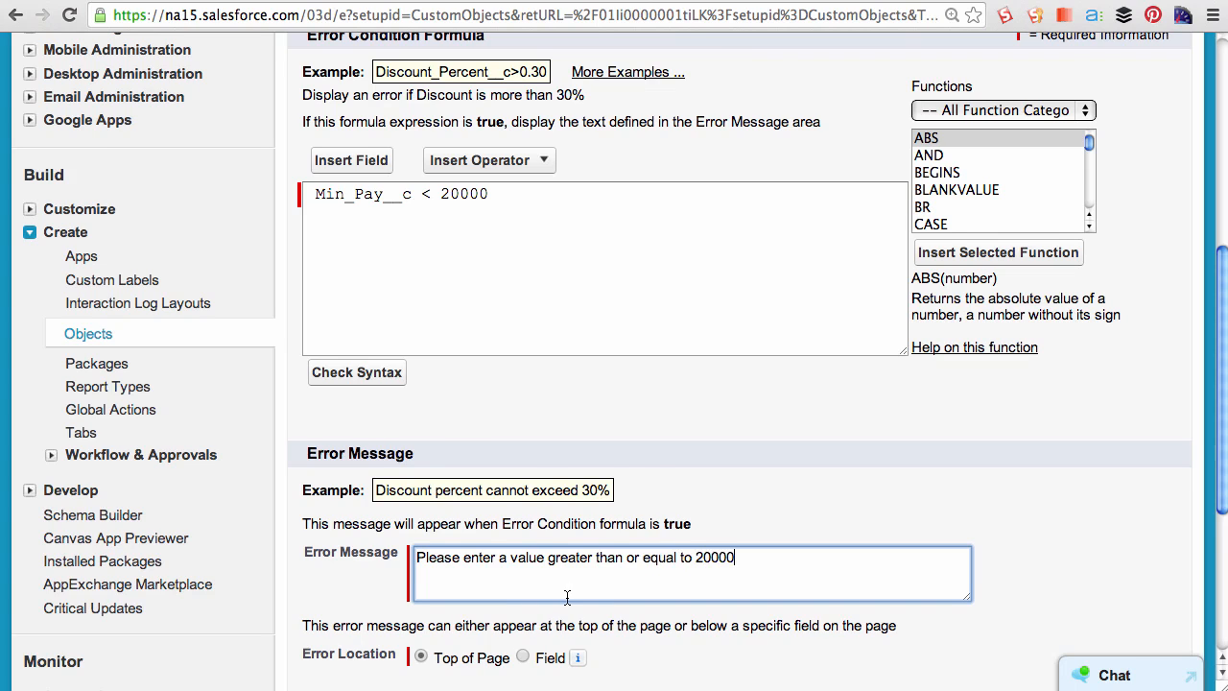
# - Show the error at the Min Pay field and save the validation rule
pyautogui.scroll(-3, 566, 597)
pyautogui.click(523, 656)
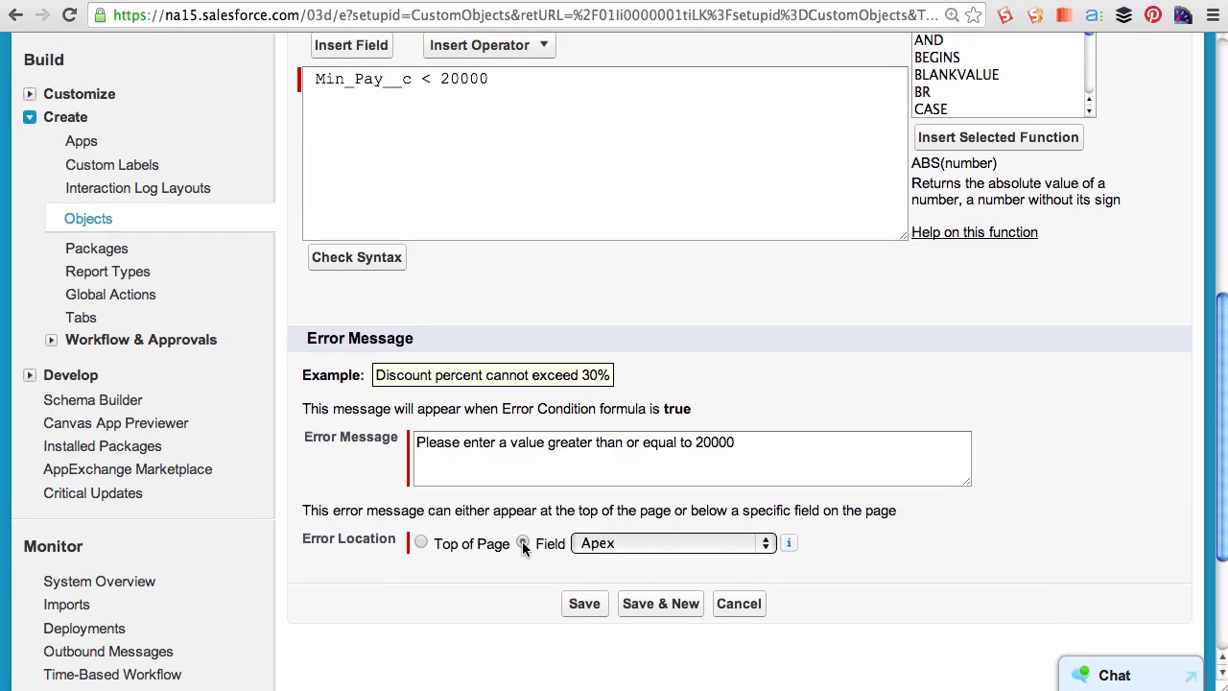
pyautogui.click(645, 544)
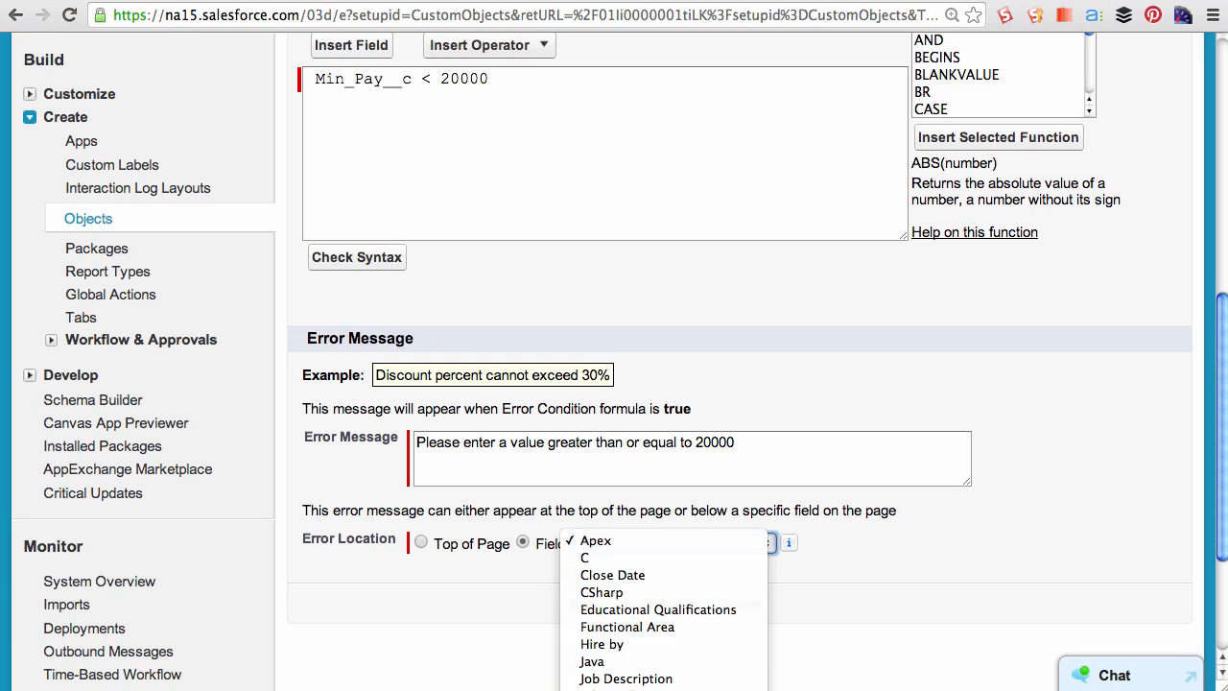
pyautogui.click(652, 689)
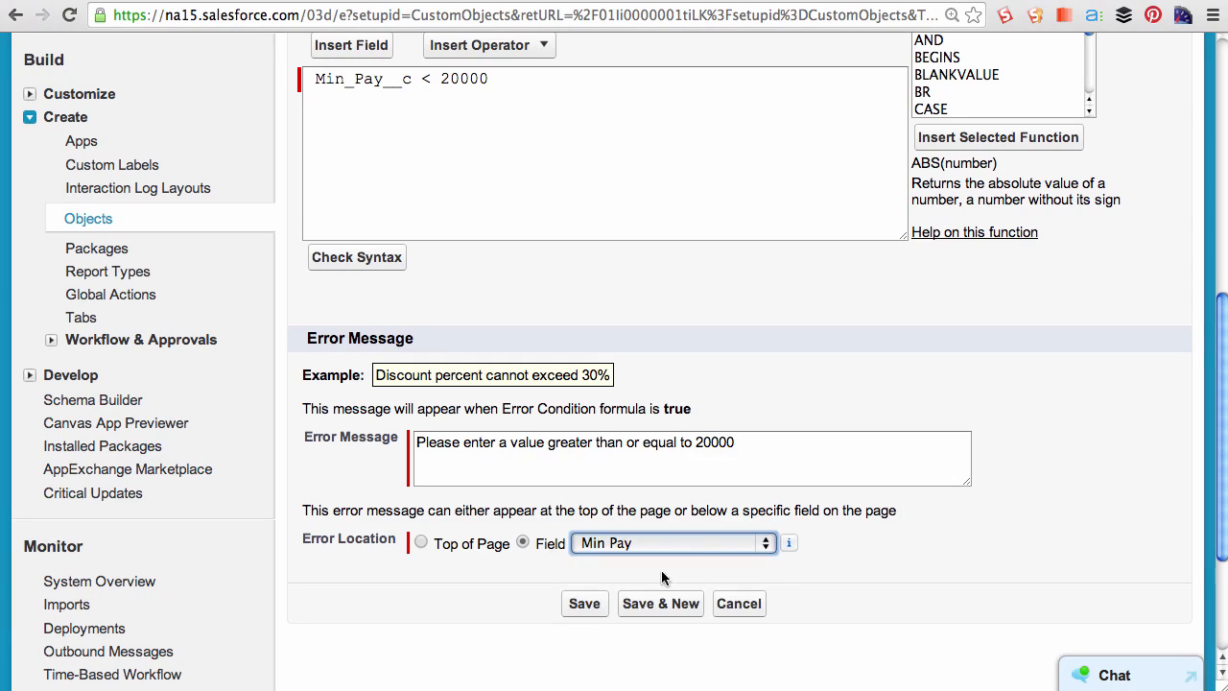
pyautogui.click(585, 604)
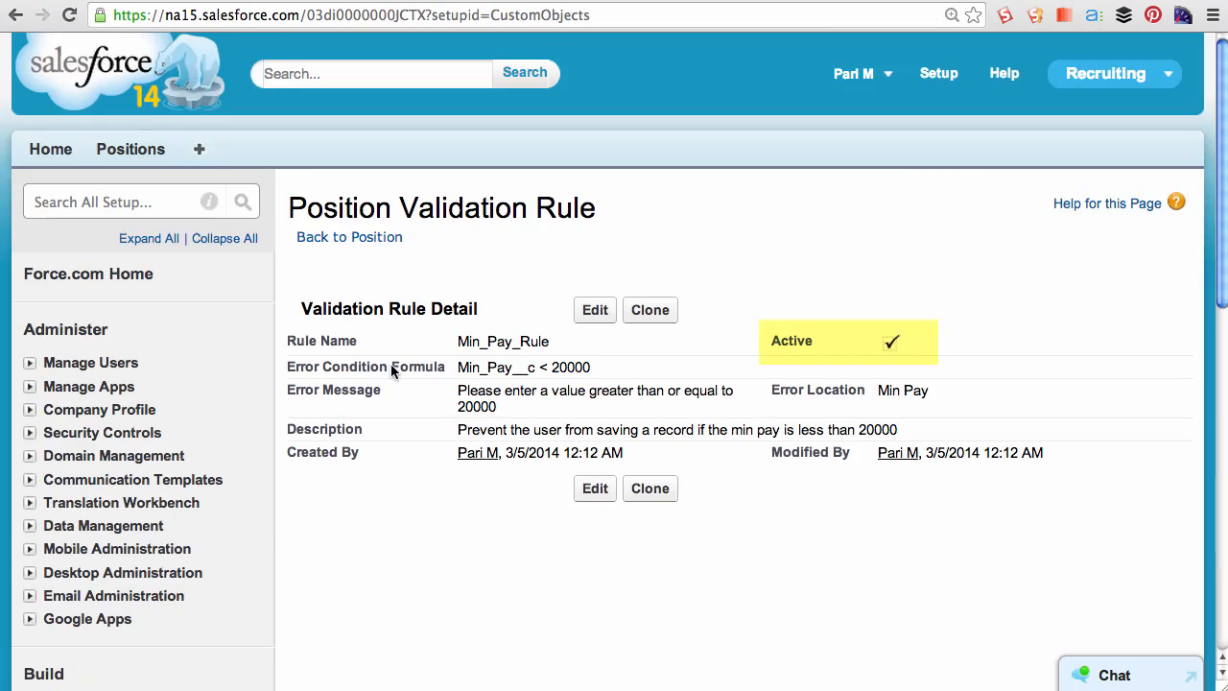
# - Open the Marketing Intern position, set its Min Pay to 5000, and try to save it
pyautogui.click(134, 152)
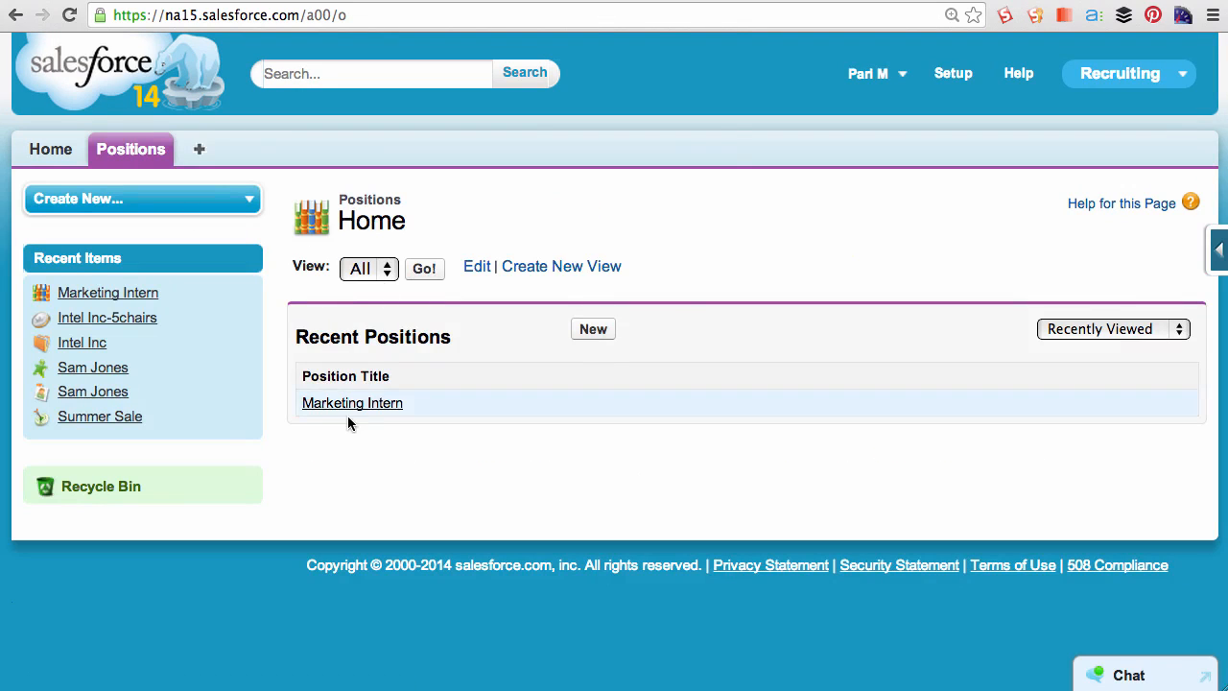
pyautogui.click(350, 407)
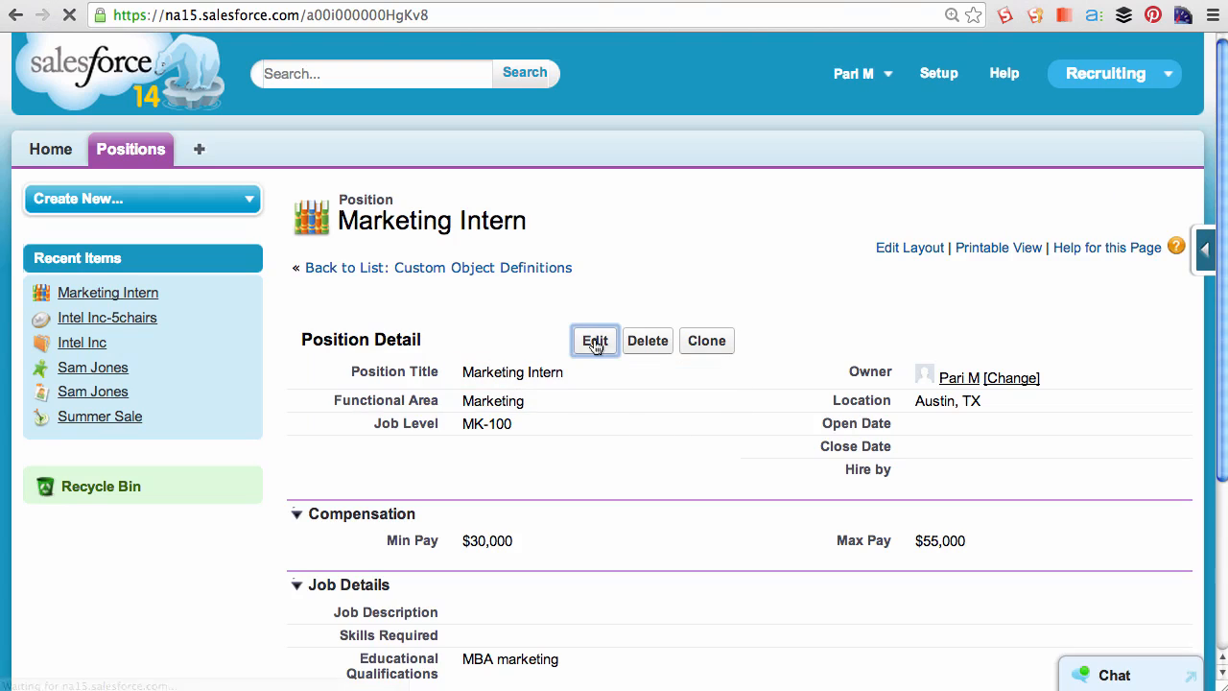
pyautogui.click(595, 340)
pyautogui.doubleClick(512, 568)
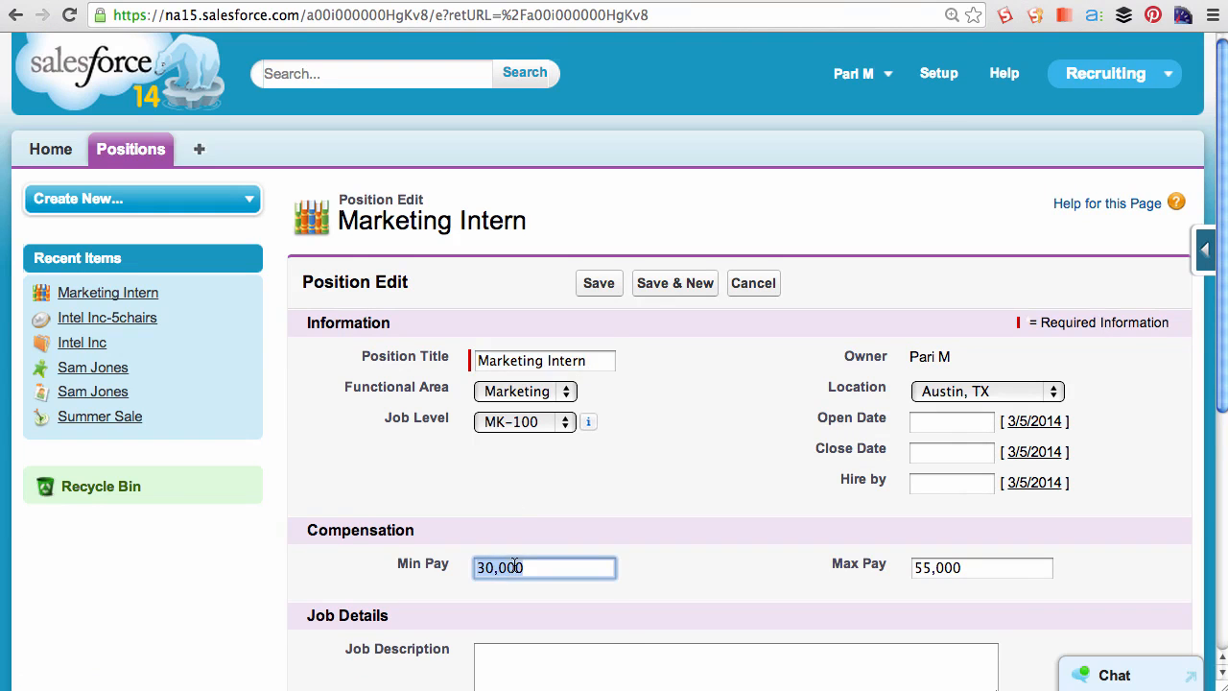
pyautogui.write('5000')
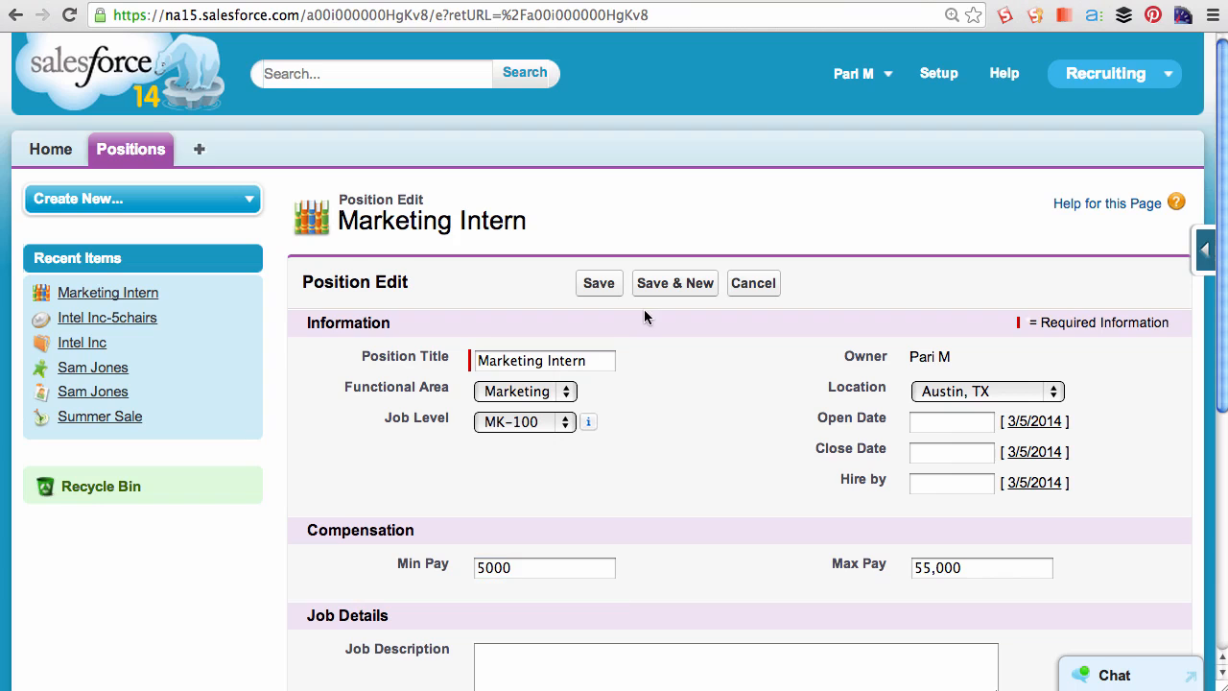
pyautogui.click(599, 282)
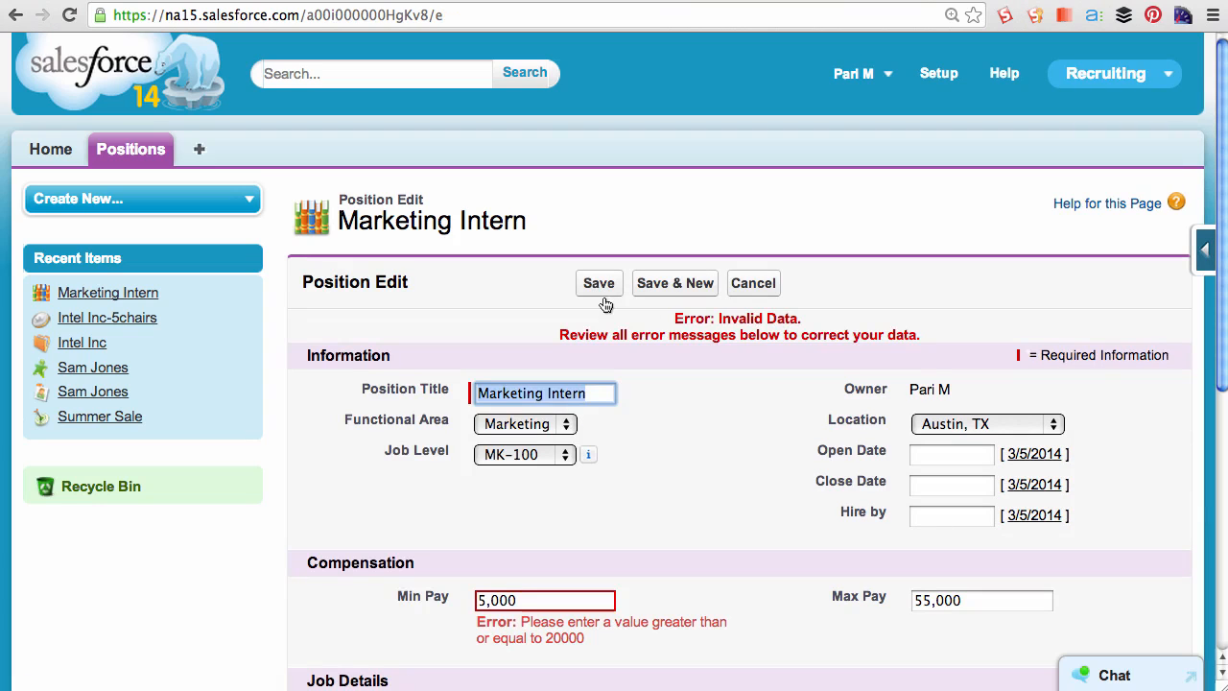
# - Set the Min Pay back to 30000 and save the position record
pyautogui.moveTo(521, 625); pyautogui.dragTo(608, 640)
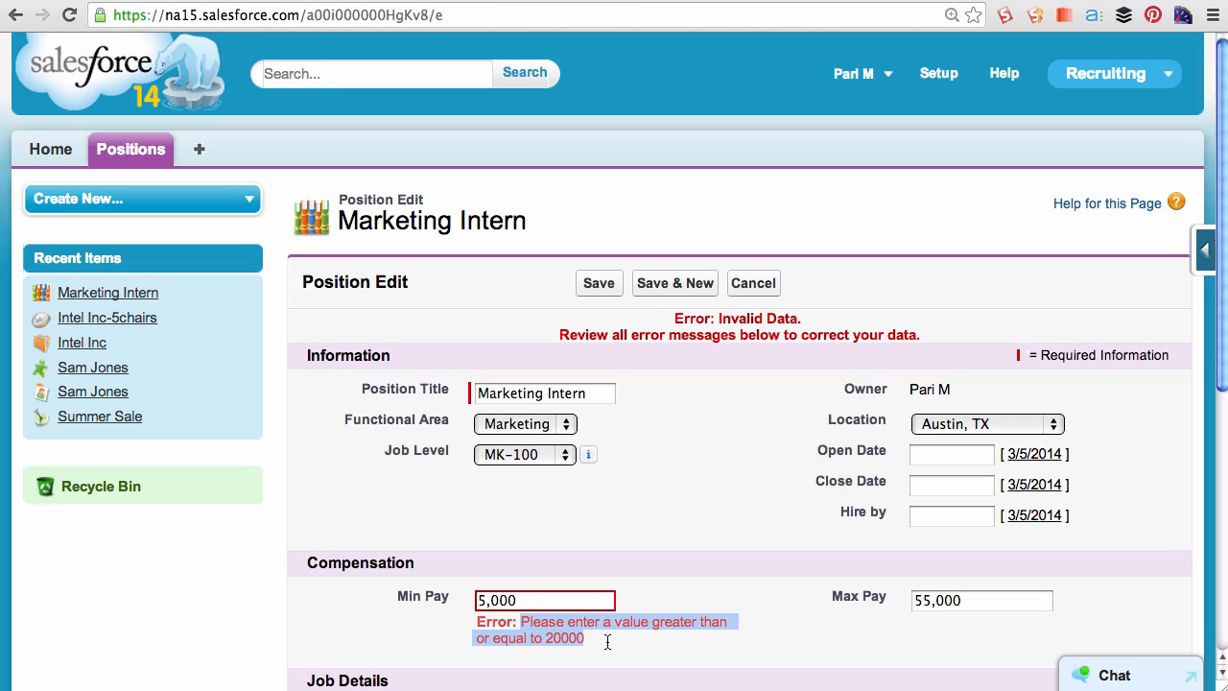
pyautogui.click(591, 602)
pyautogui.press('BackSpace')
pyautogui.press('BackSpace')
pyautogui.press('BackSpace')
pyautogui.press('BackSpace')
pyautogui.press('BackSpace')
pyautogui.write('30')
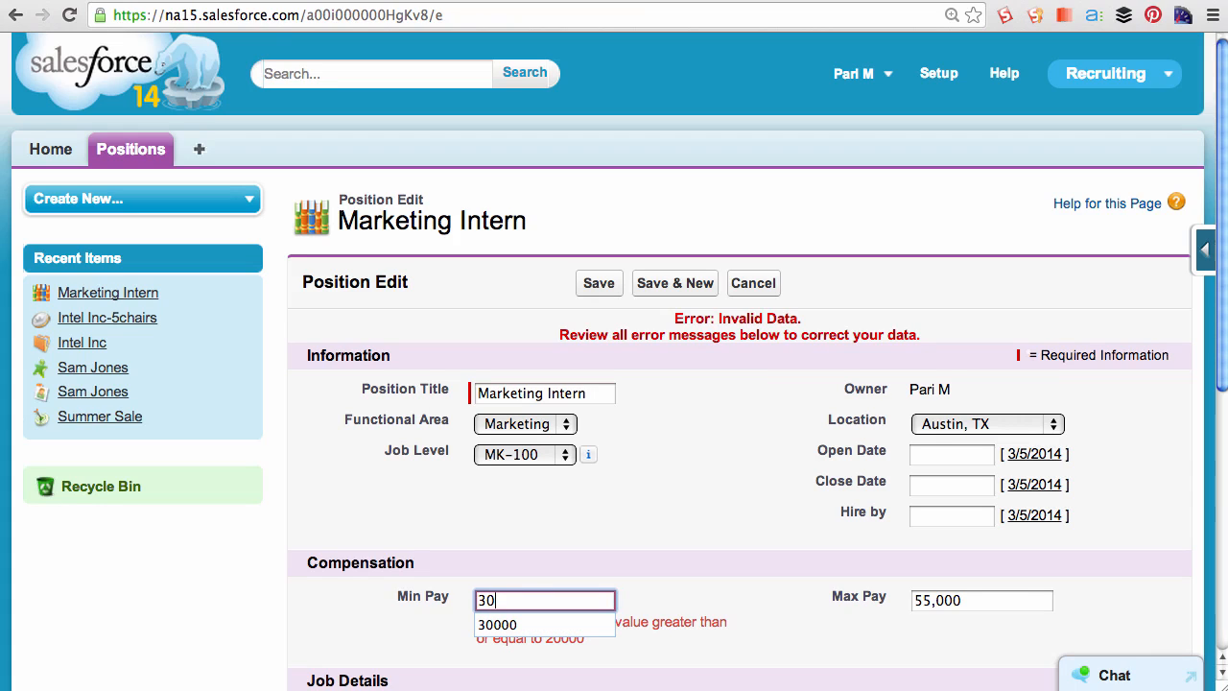
pyautogui.write('000')
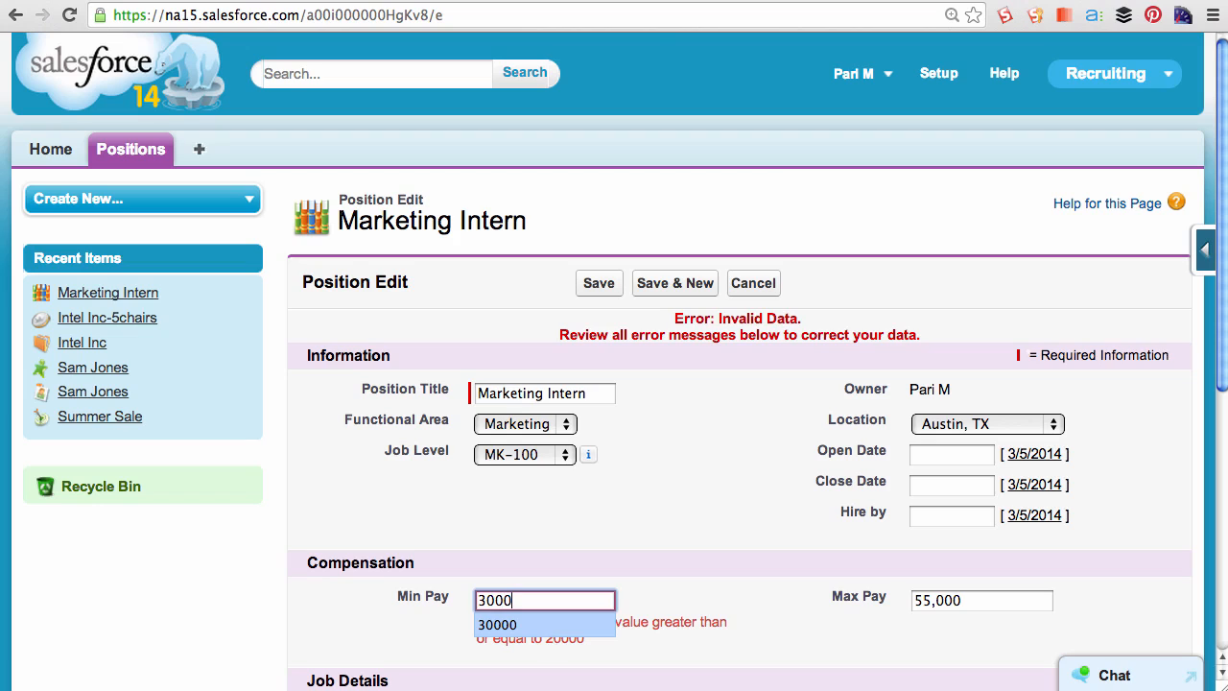
pyautogui.click(645, 446)
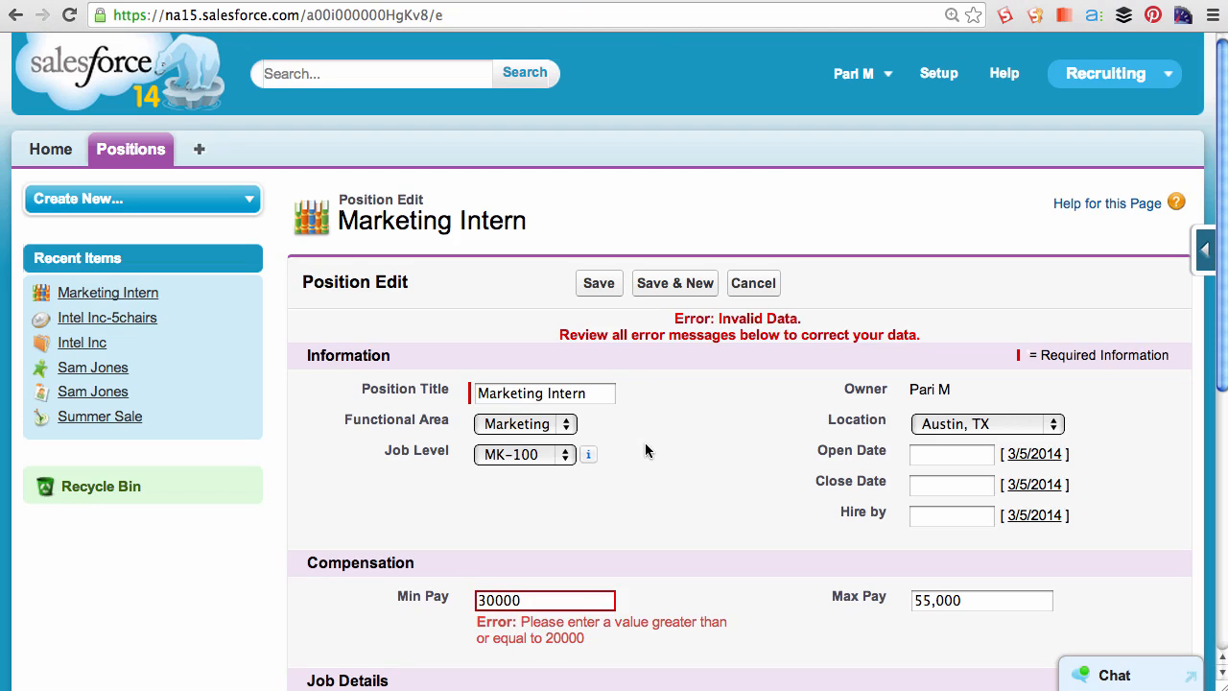
pyautogui.click(599, 283)
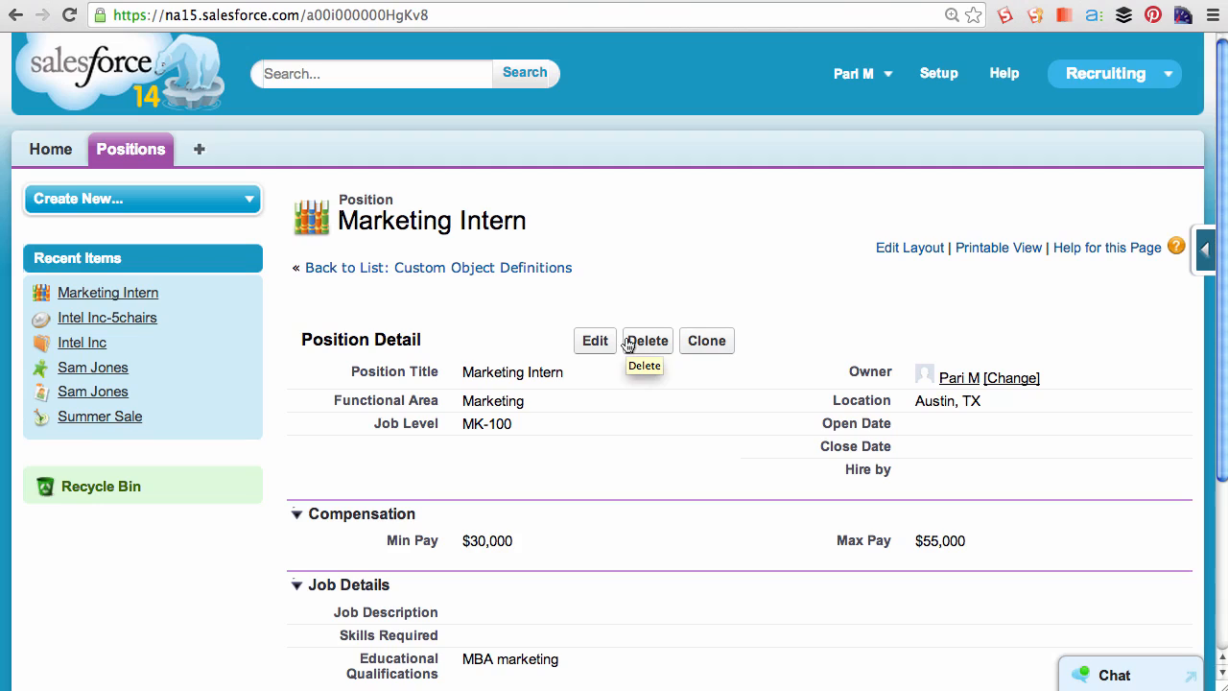
# - Review the saved pay values, then go to the Position object in Setup and examine its Validation Rules list
pyautogui.moveTo(385, 540); pyautogui.dragTo(538, 540)
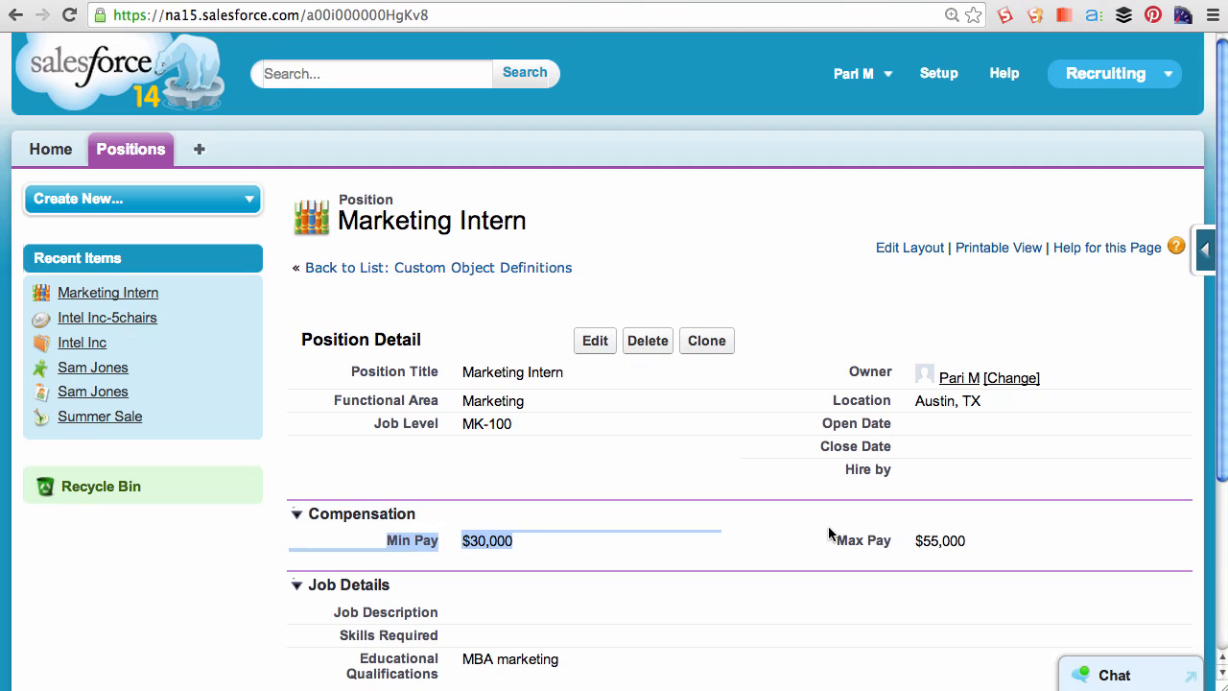
pyautogui.moveTo(839, 542); pyautogui.dragTo(963, 538)
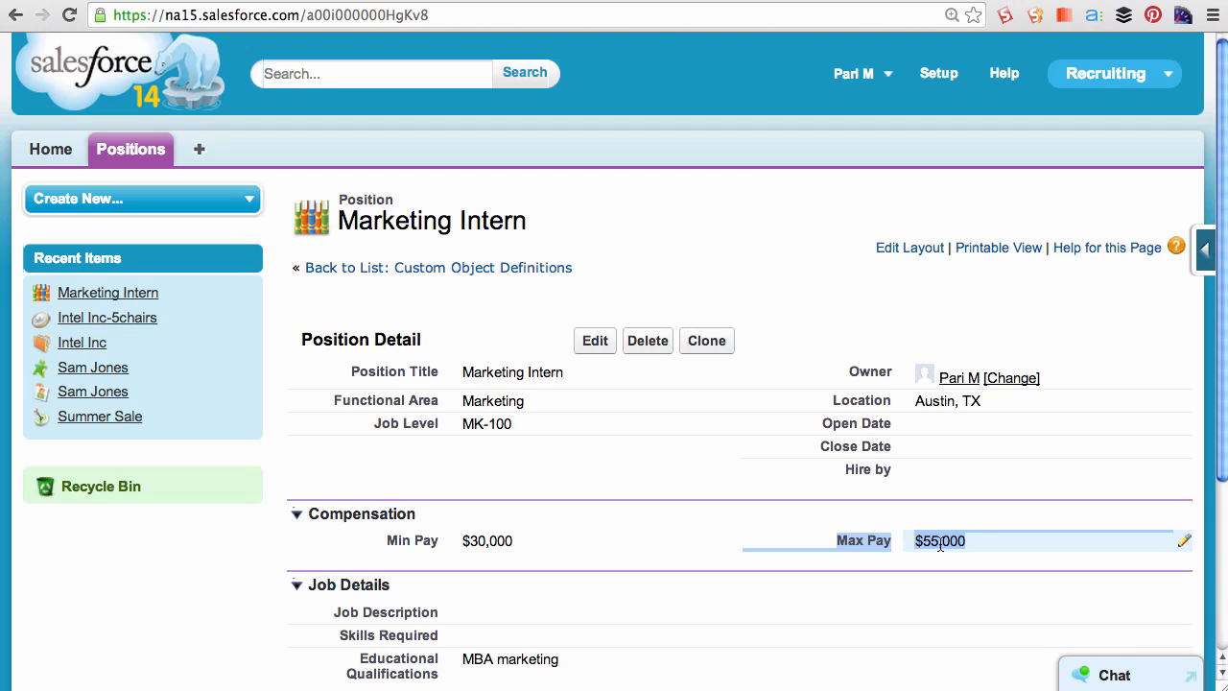
pyautogui.click(940, 77)
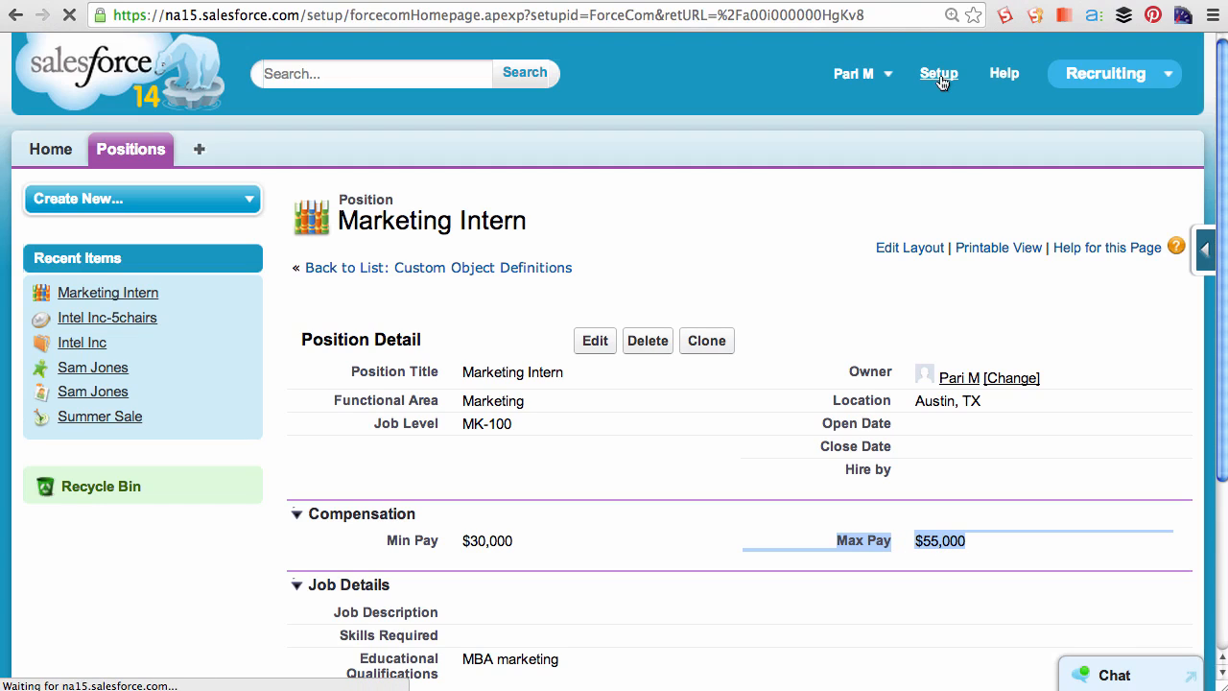
pyautogui.scroll(-3, 213, 562)
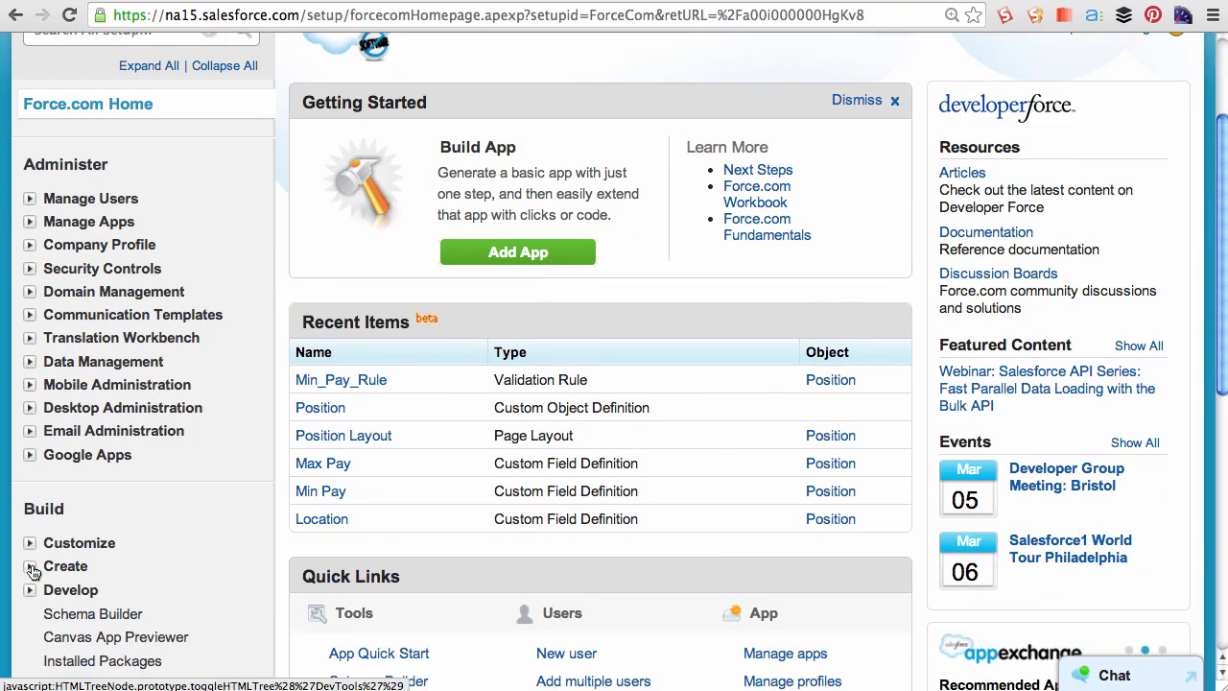
pyautogui.click(31, 566)
pyautogui.scroll(-1, 125, 581)
pyautogui.scroll(-1, 115, 576)
pyautogui.click(96, 559)
pyautogui.click(405, 435)
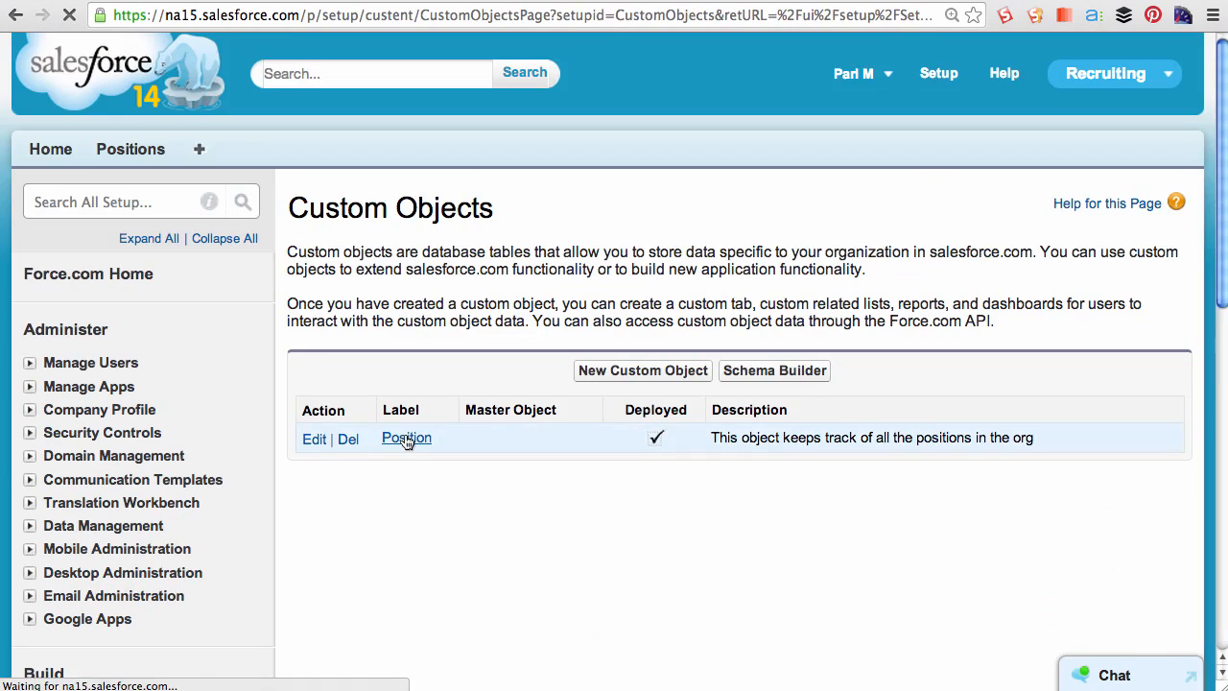
pyautogui.scroll(-10, 470, 485)
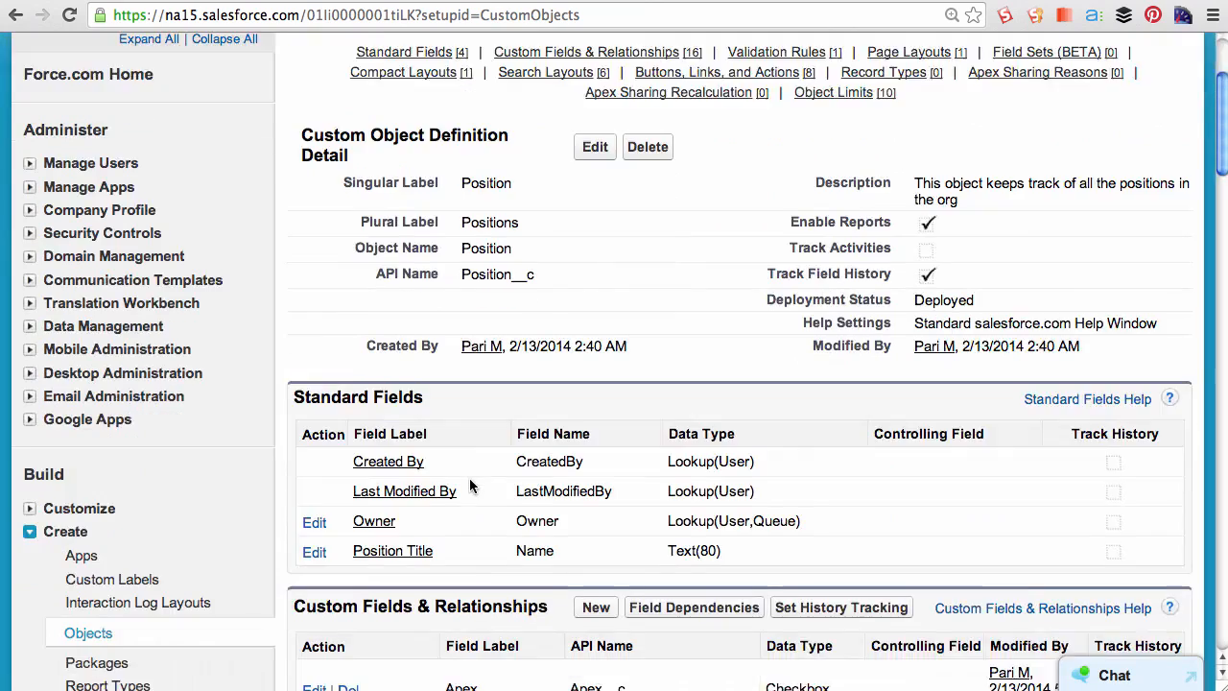
pyautogui.scroll(-15, 470, 486)
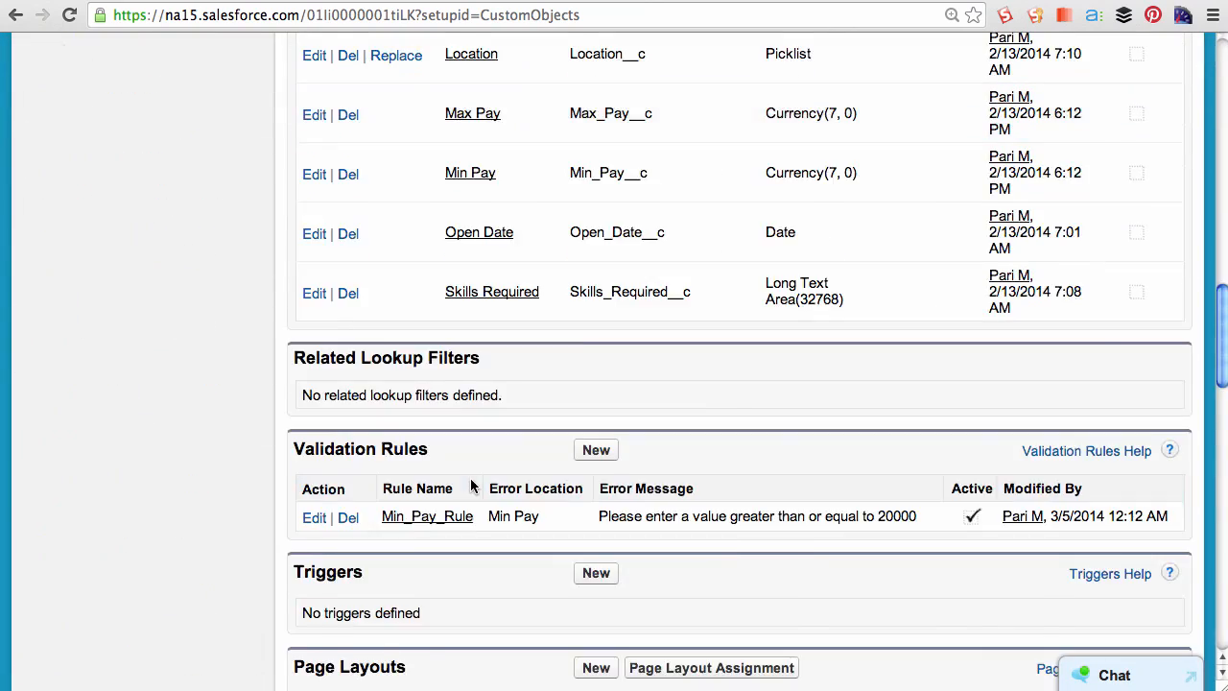
# - Start a new validation rule named Max_Pay_Rule with the description "The Max Pay should be greater than or equal to Min Pay"
pyautogui.click(596, 327)
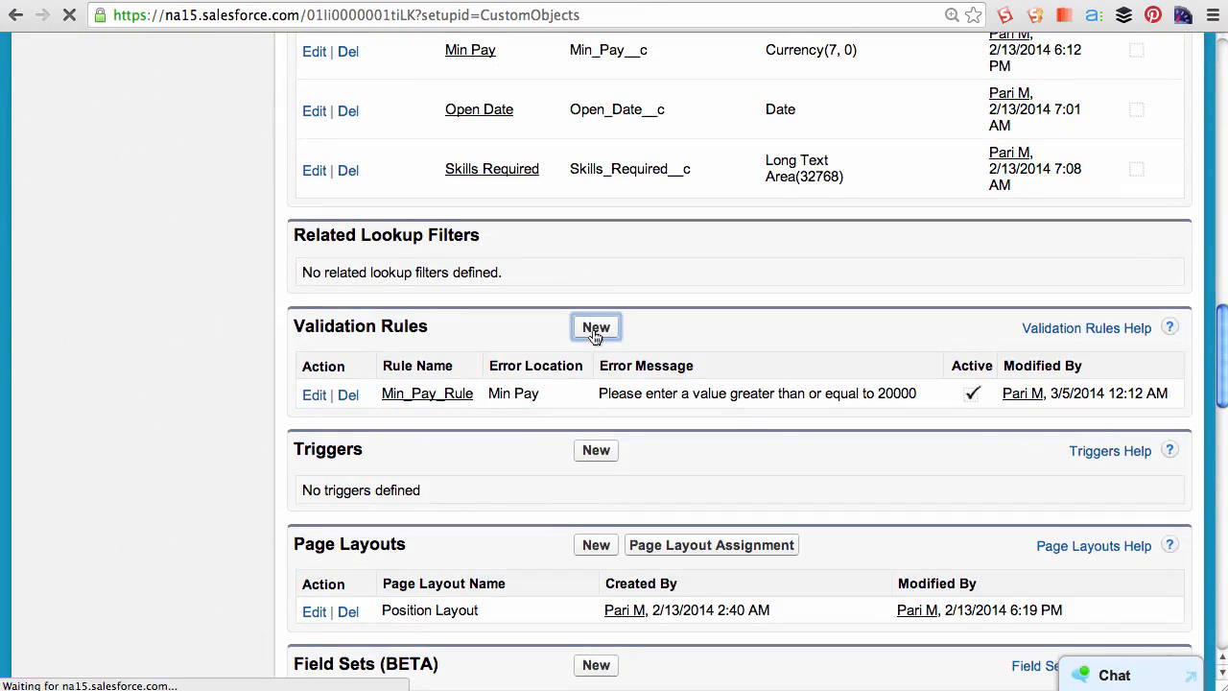
pyautogui.click(577, 394)
pyautogui.write('Max Pay Rule')
pyautogui.press('Tab')
pyautogui.press('Tab')
pyautogui.write('The Max Pay should be greater than or ')
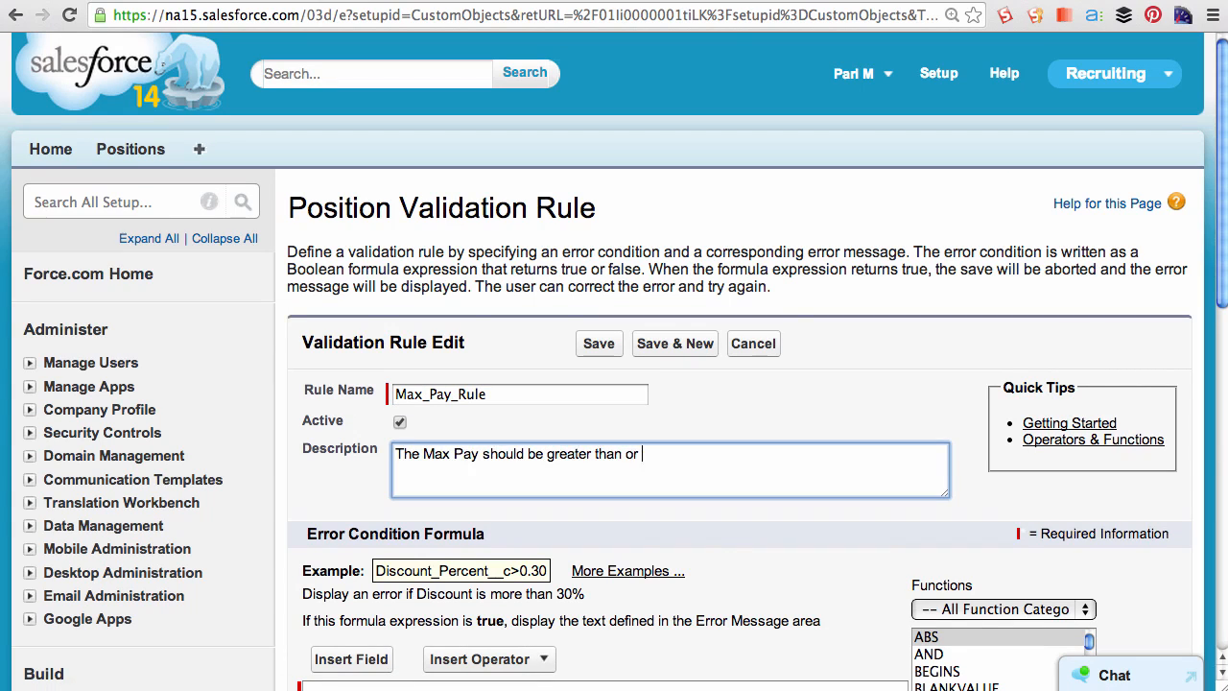
pyautogui.write('equal to min Pay')
pyautogui.press('Tab')
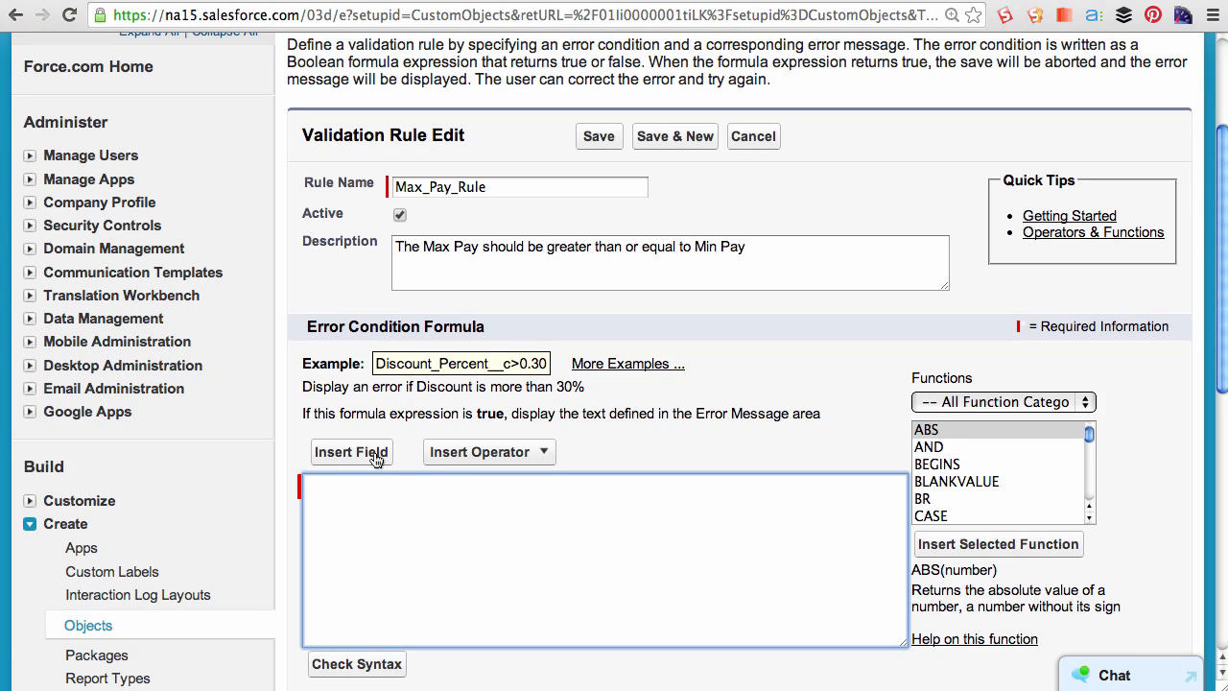
# - Build the error condition formula Min_Pay__c > Max_Pay__c by inserting both fields and the Greater Than operator, then check syntax
pyautogui.click(375, 459)
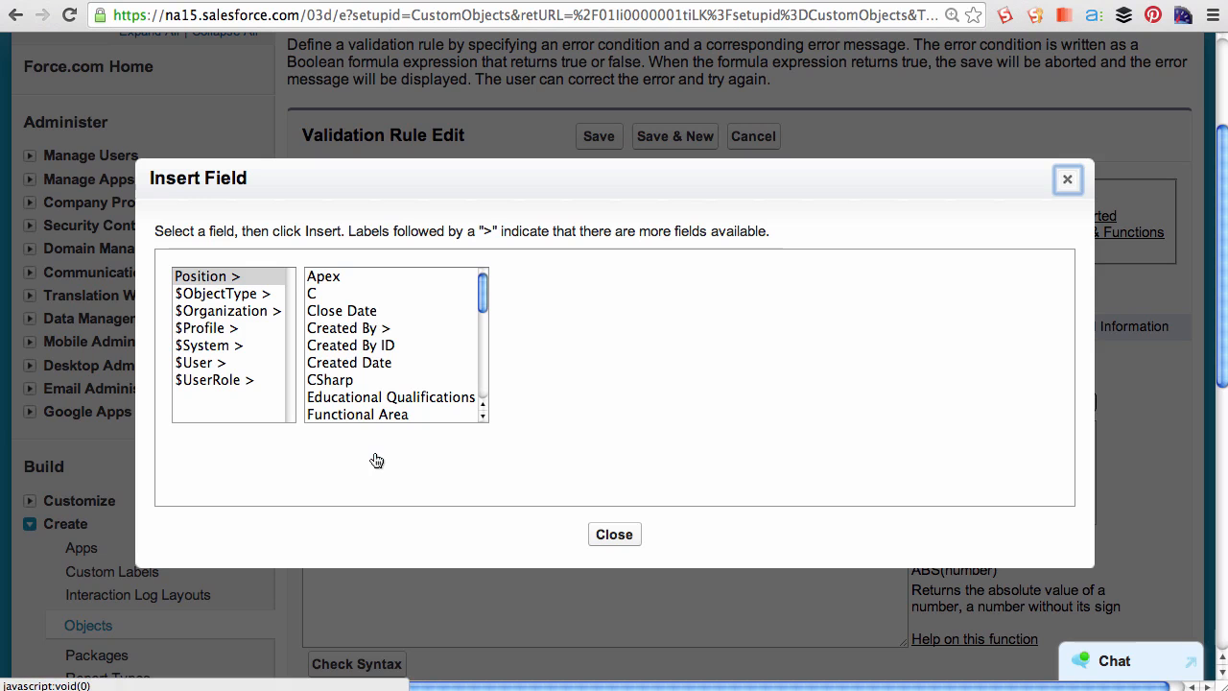
pyautogui.scroll(-5, 398, 405)
pyautogui.click(347, 294)
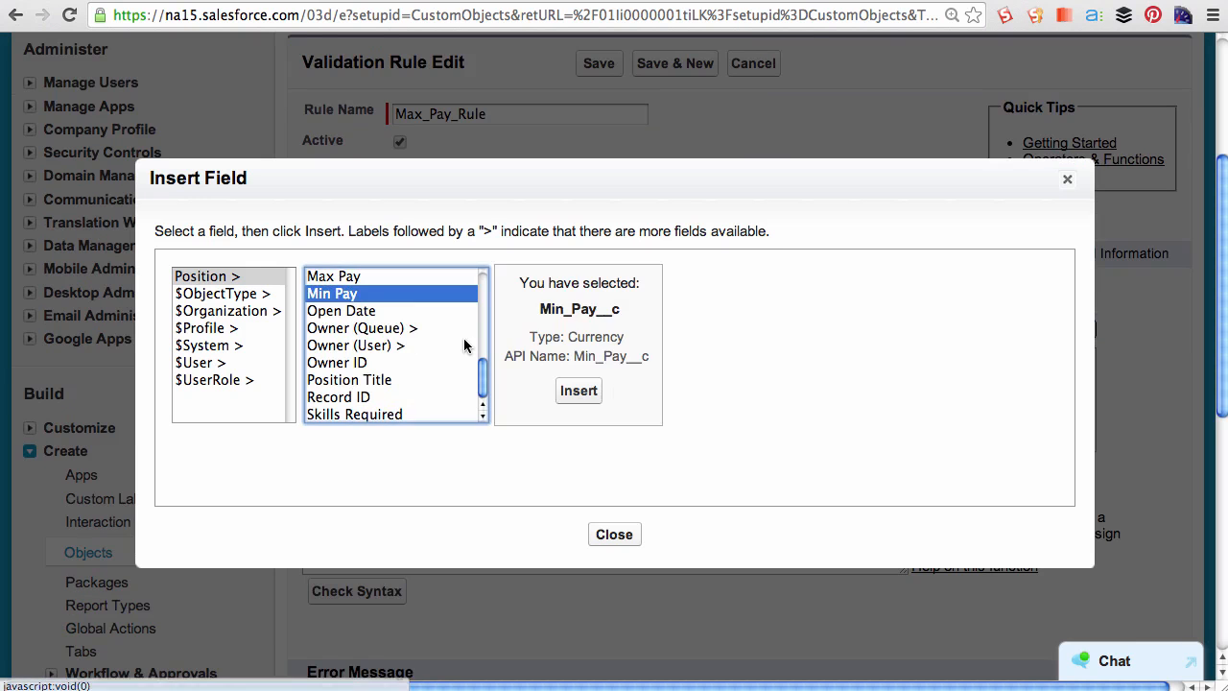
pyautogui.click(577, 390)
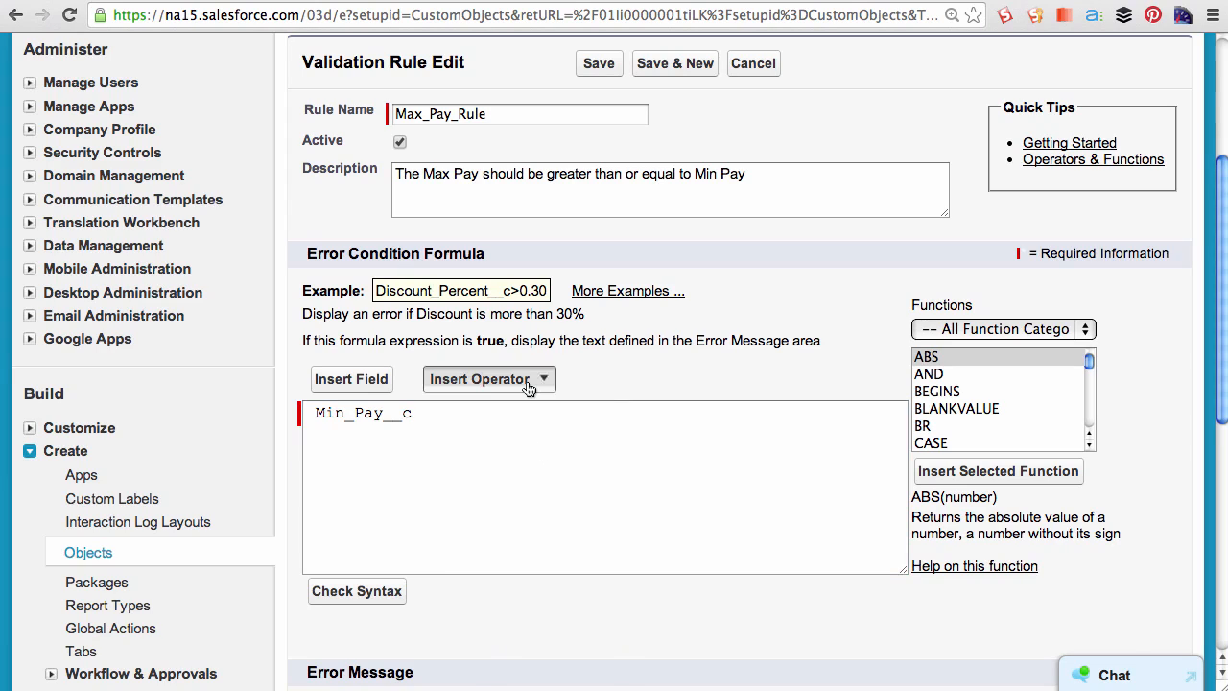
pyautogui.click(480, 379)
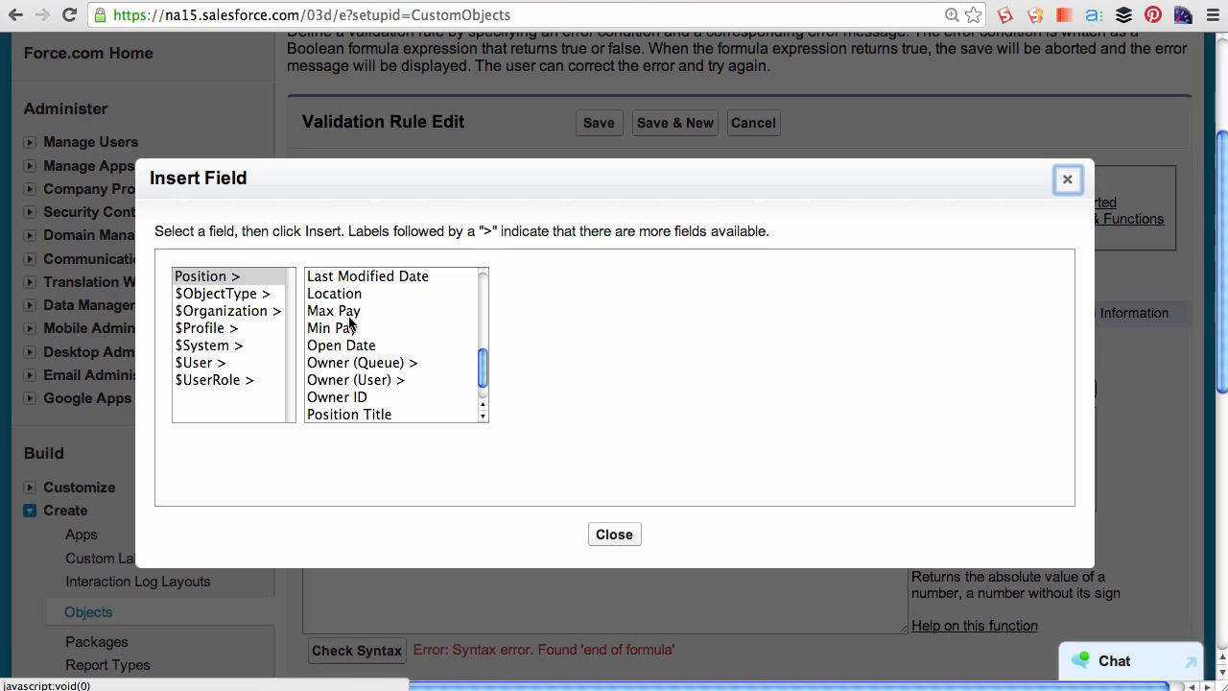
pyautogui.click(336, 312)
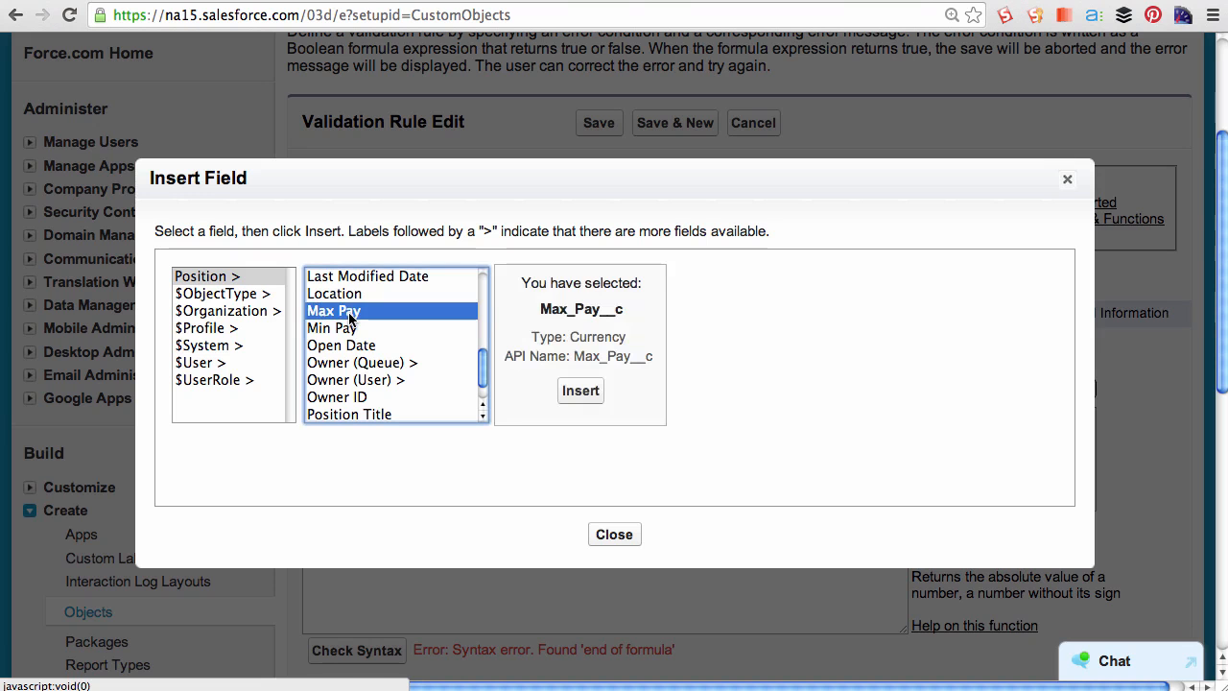
pyautogui.click(580, 391)
pyautogui.moveTo(303, 309); pyautogui.dragTo(594, 309)
pyautogui.click(653, 305)
pyautogui.tripleClick(718, 305)
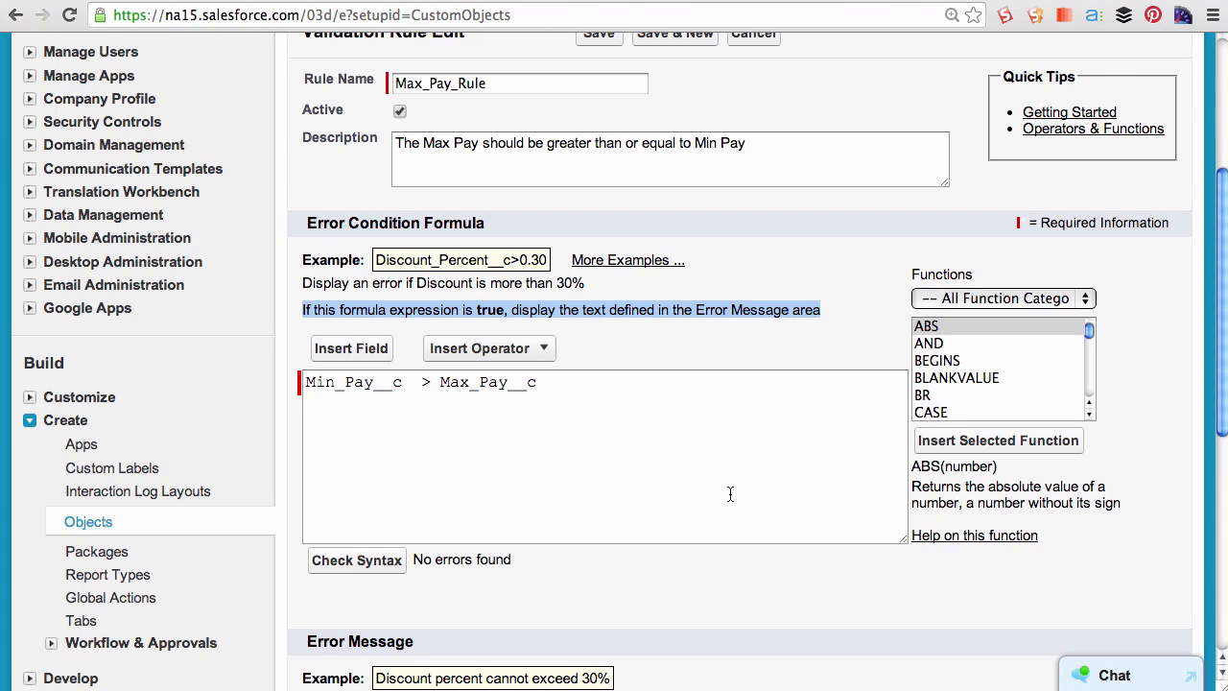
# - Enter the error message "The Max Pay cannot be less than Min Pay"
pyautogui.scroll(-5, 730, 494)
pyautogui.click(526, 556)
pyautogui.write('The Max Pay cannot be ')
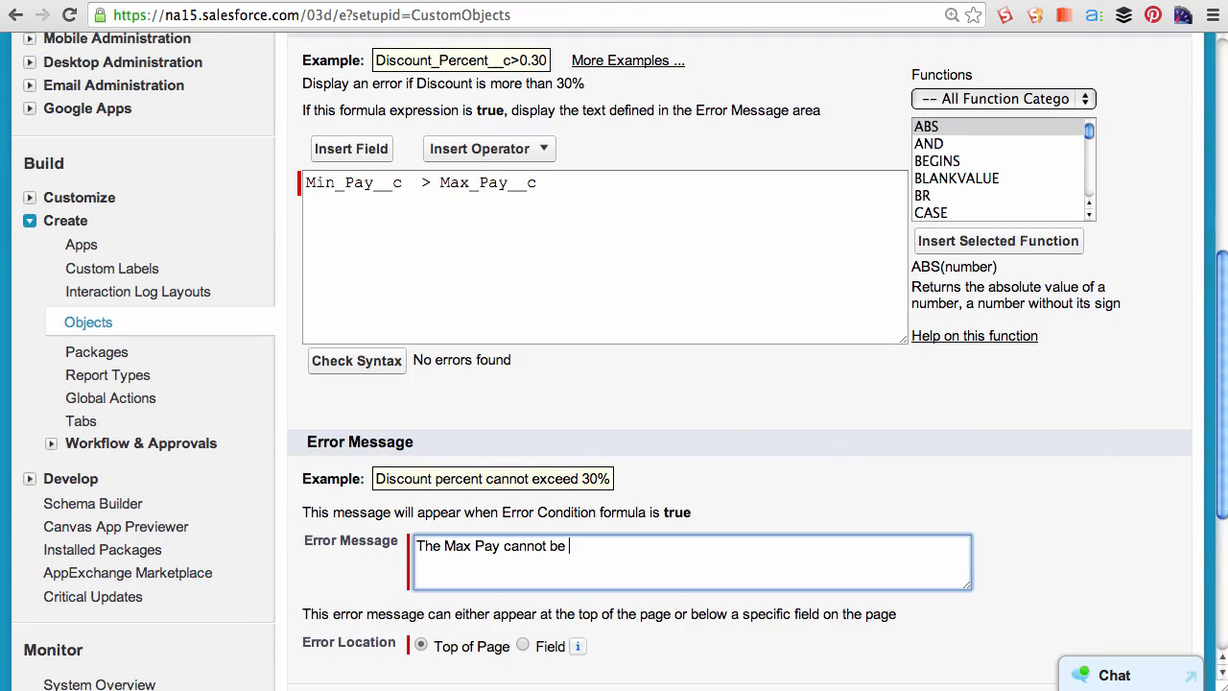
pyautogui.write('less than Min Pay')
# - Set the error location to the Max Pay field and save the validation rule
pyautogui.scroll(-1, 520, 628)
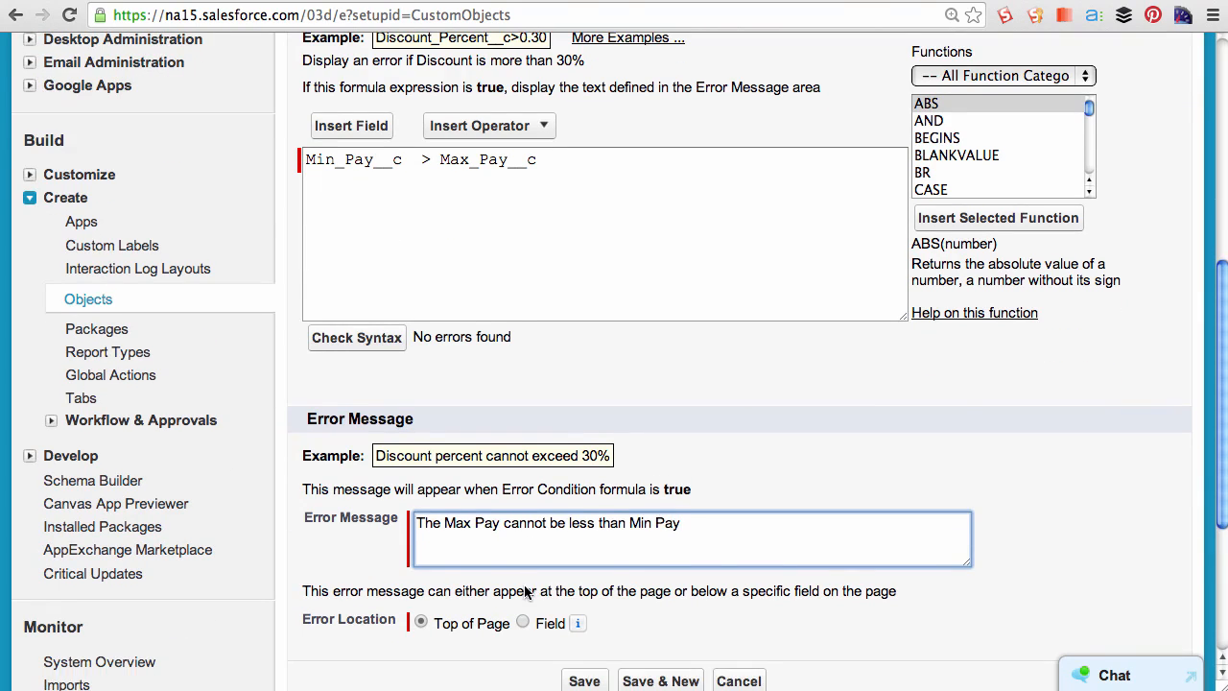
pyautogui.click(523, 623)
pyautogui.click(657, 629)
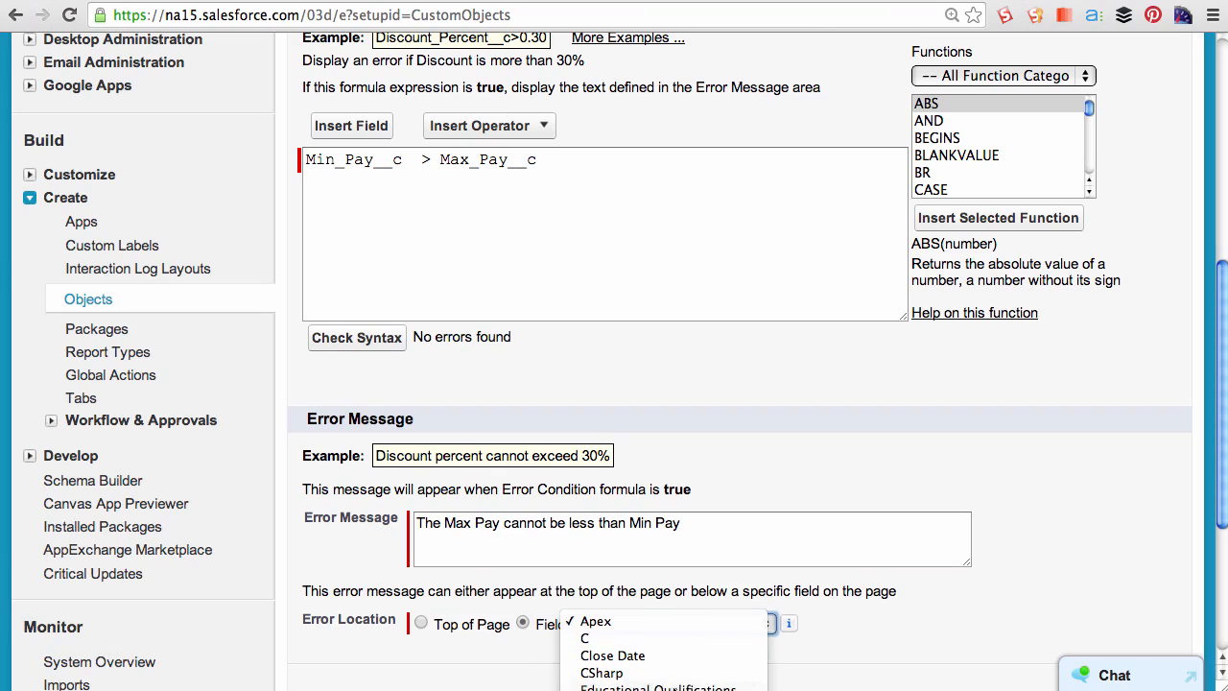
pyautogui.click(641, 677)
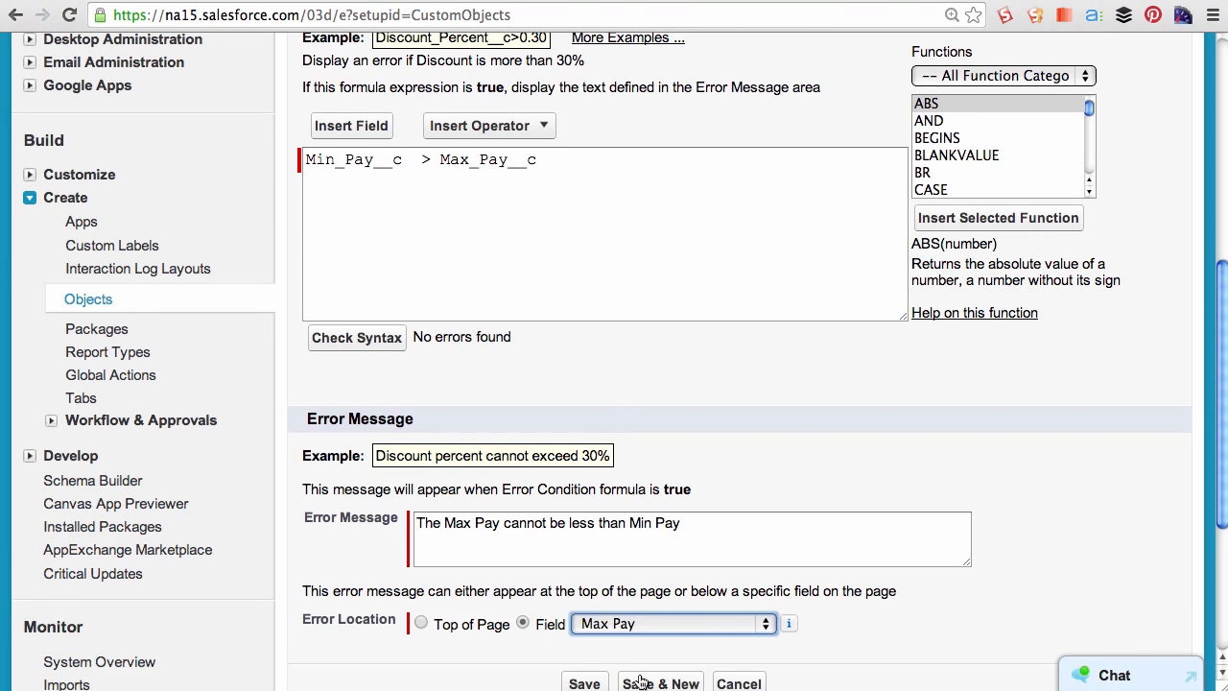
pyautogui.scroll(-1, 641, 681)
pyautogui.click(588, 651)
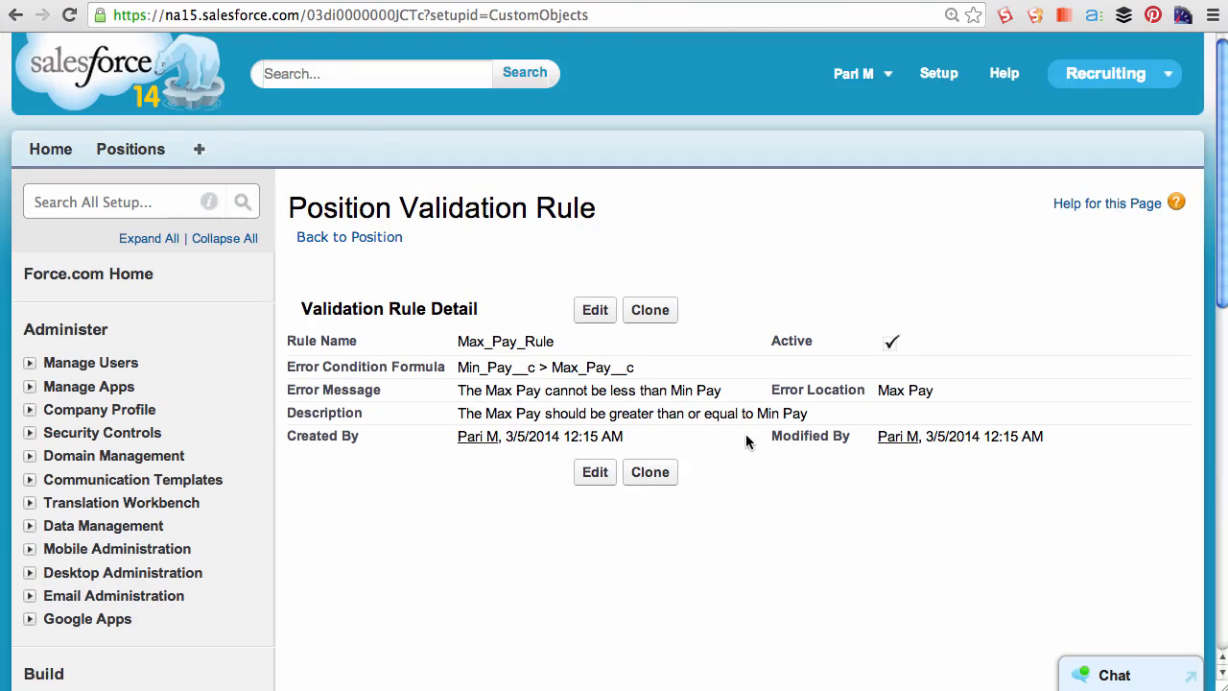
# - Open the Marketing Intern record from the Positions tab
pyautogui.moveTo(779, 342); pyautogui.dragTo(907, 343)
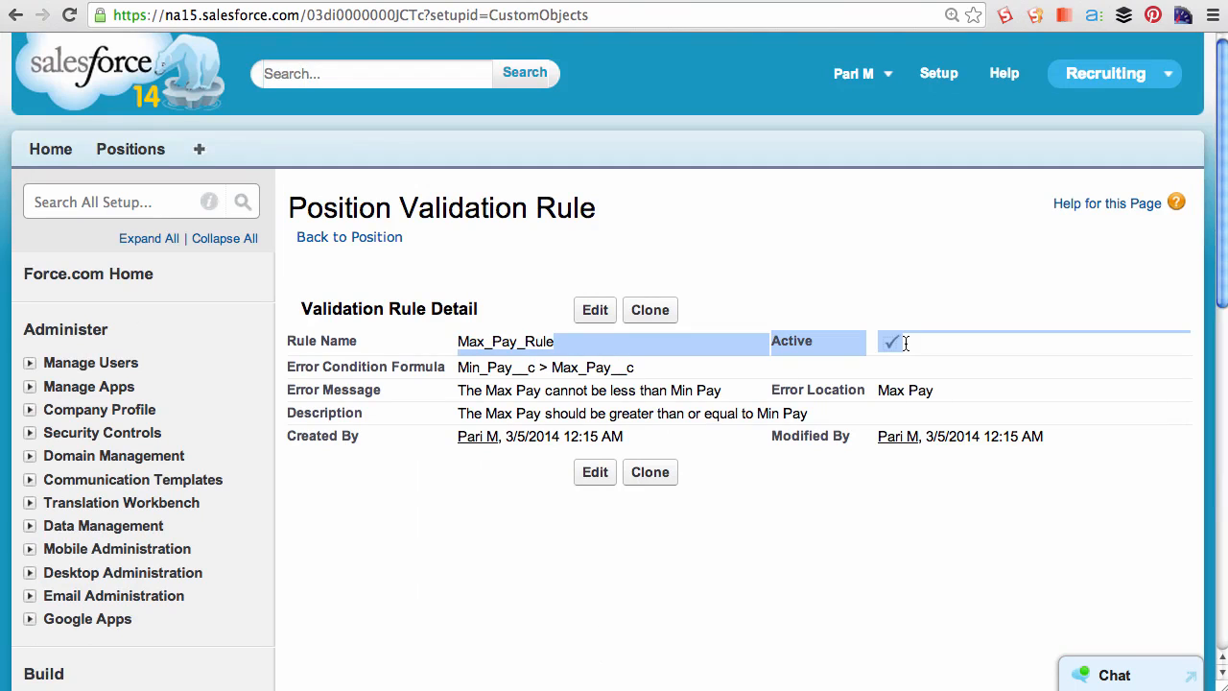
pyautogui.click(813, 286)
pyautogui.click(143, 151)
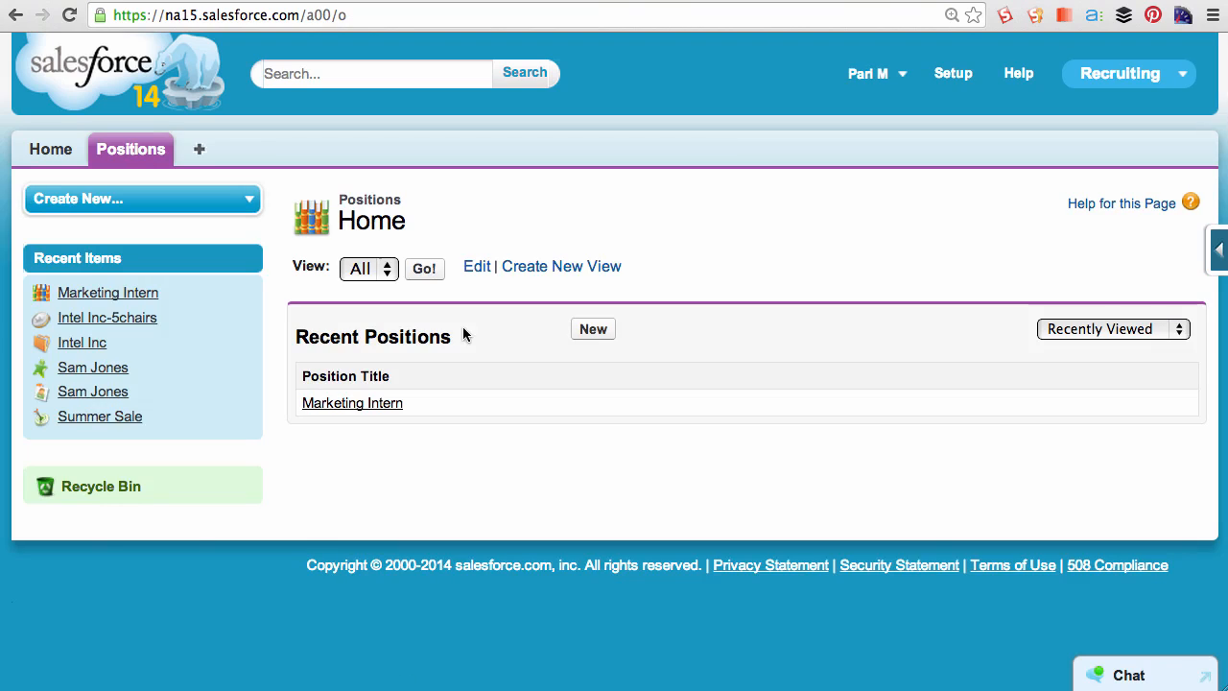
pyautogui.click(349, 405)
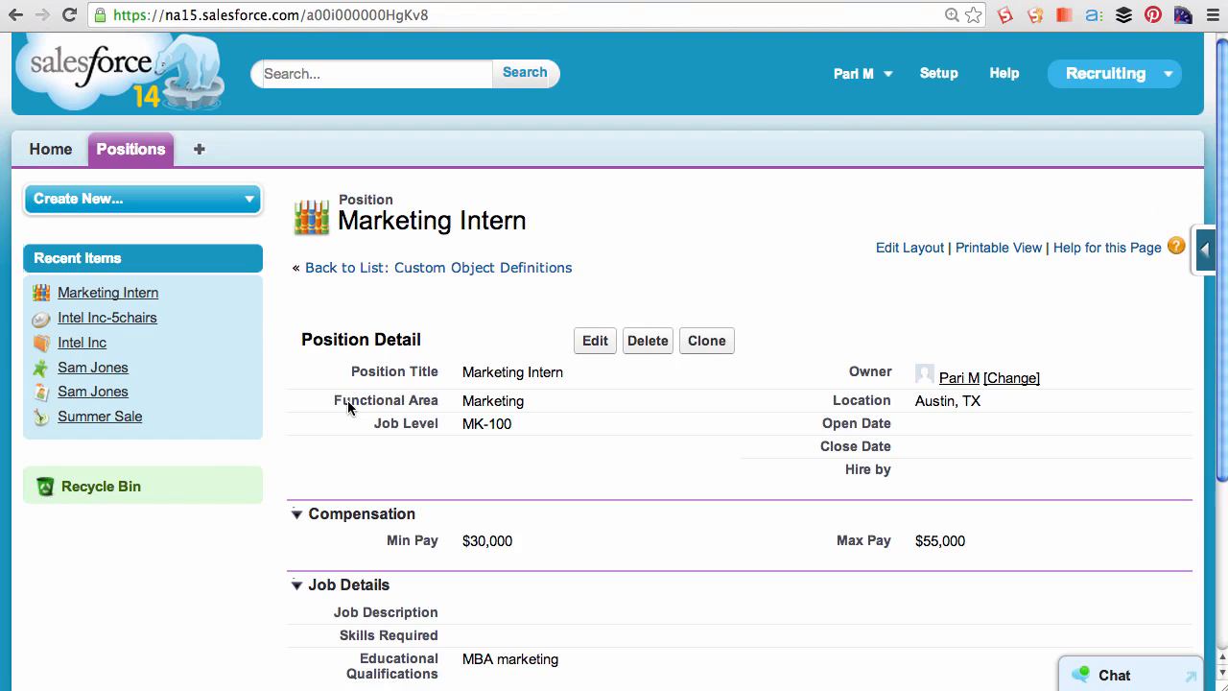
# - Edit the Marketing Intern position, set its Max Pay to 25000, and try to save it
pyautogui.click(587, 343)
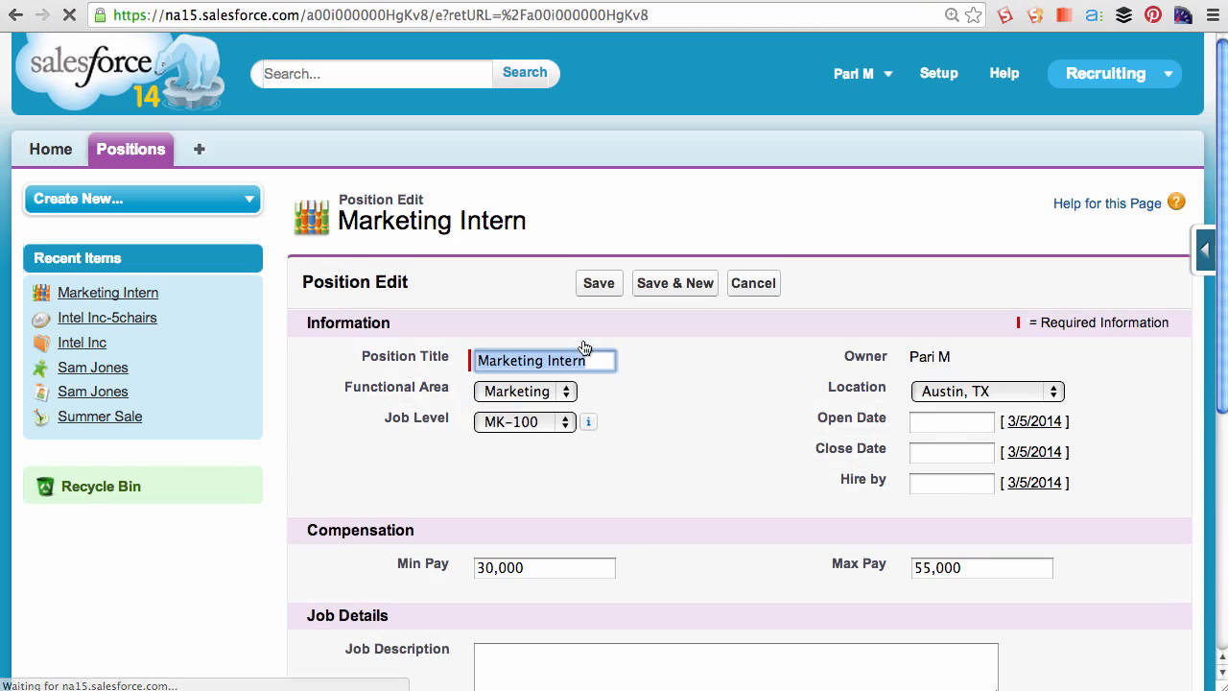
pyautogui.click(858, 569)
pyautogui.write('25000')
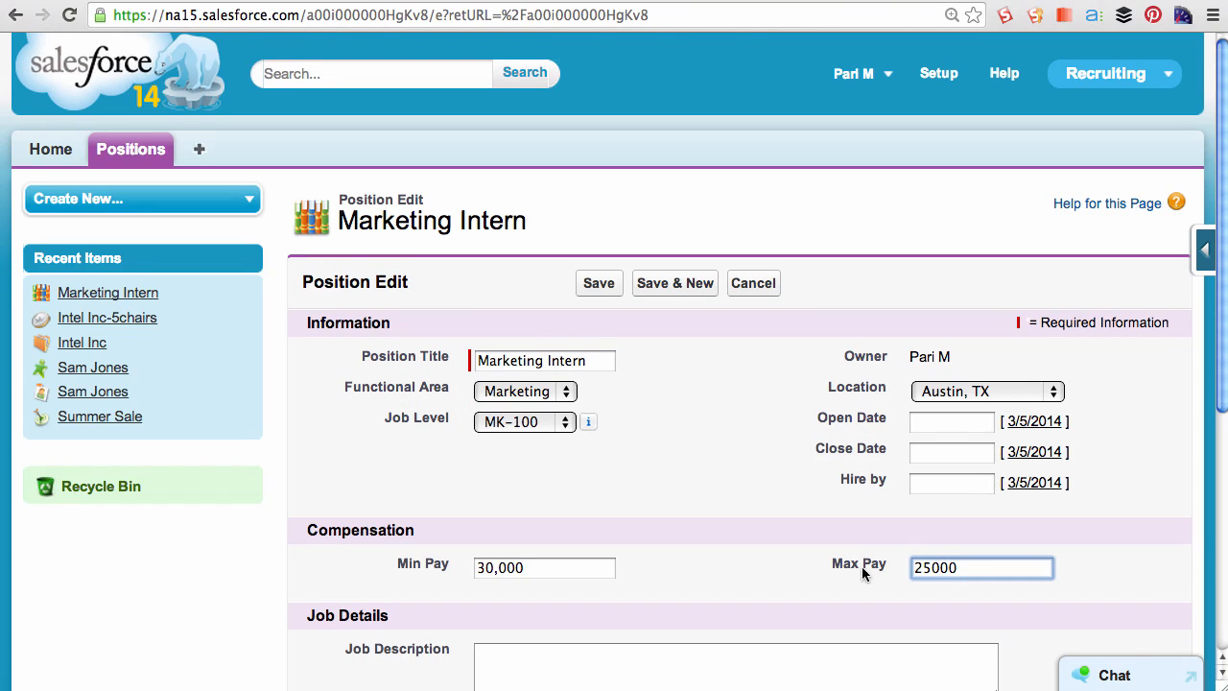
pyautogui.click(597, 283)
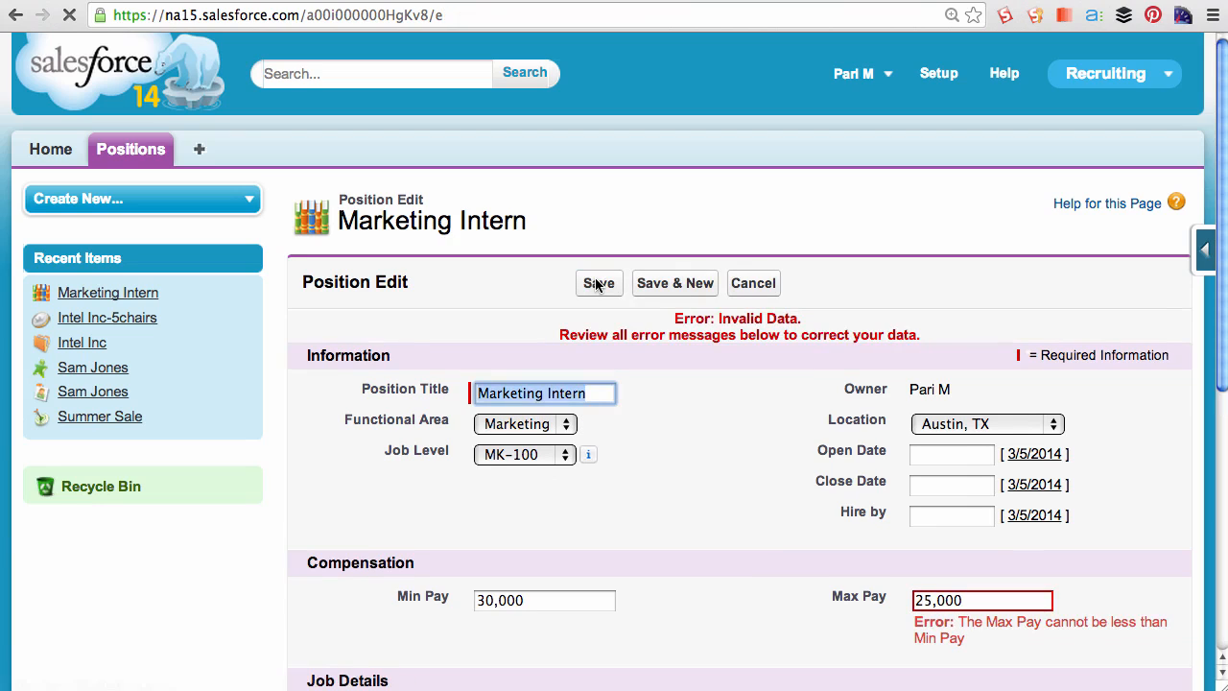
# - Change the Max Pay to 35000 and save the position record
pyautogui.moveTo(959, 622); pyautogui.dragTo(987, 644)
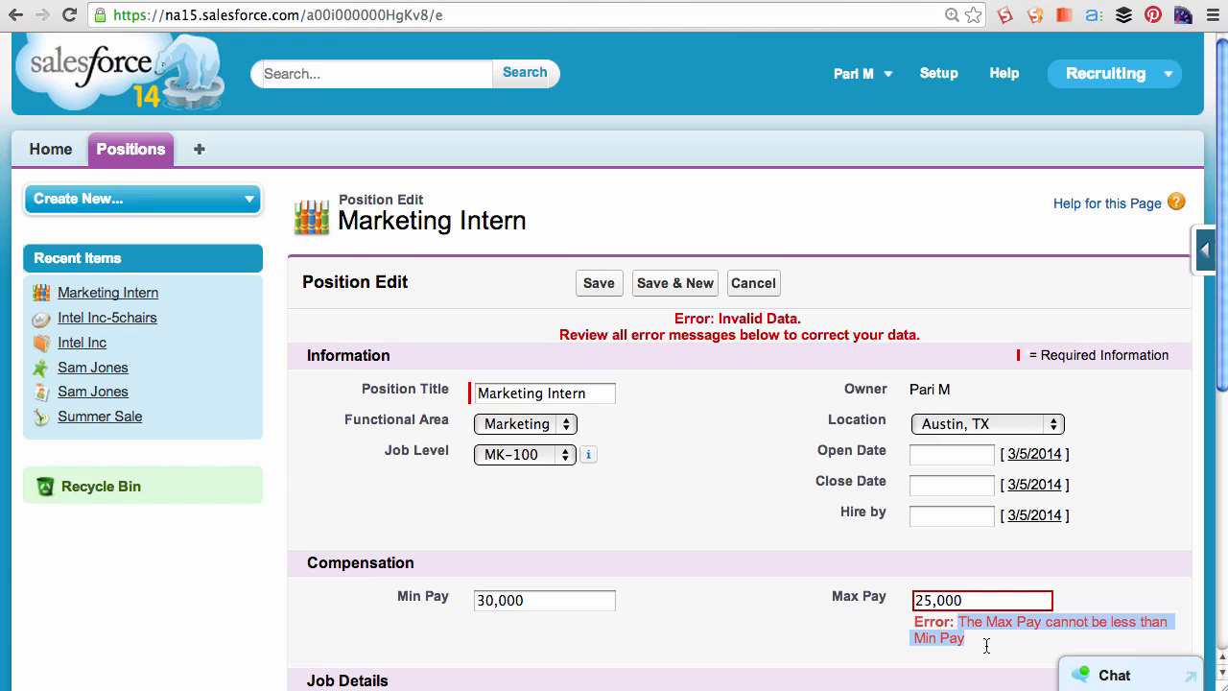
pyautogui.click(974, 600)
pyautogui.moveTo(975, 600); pyautogui.dragTo(897, 595)
pyautogui.write('3')
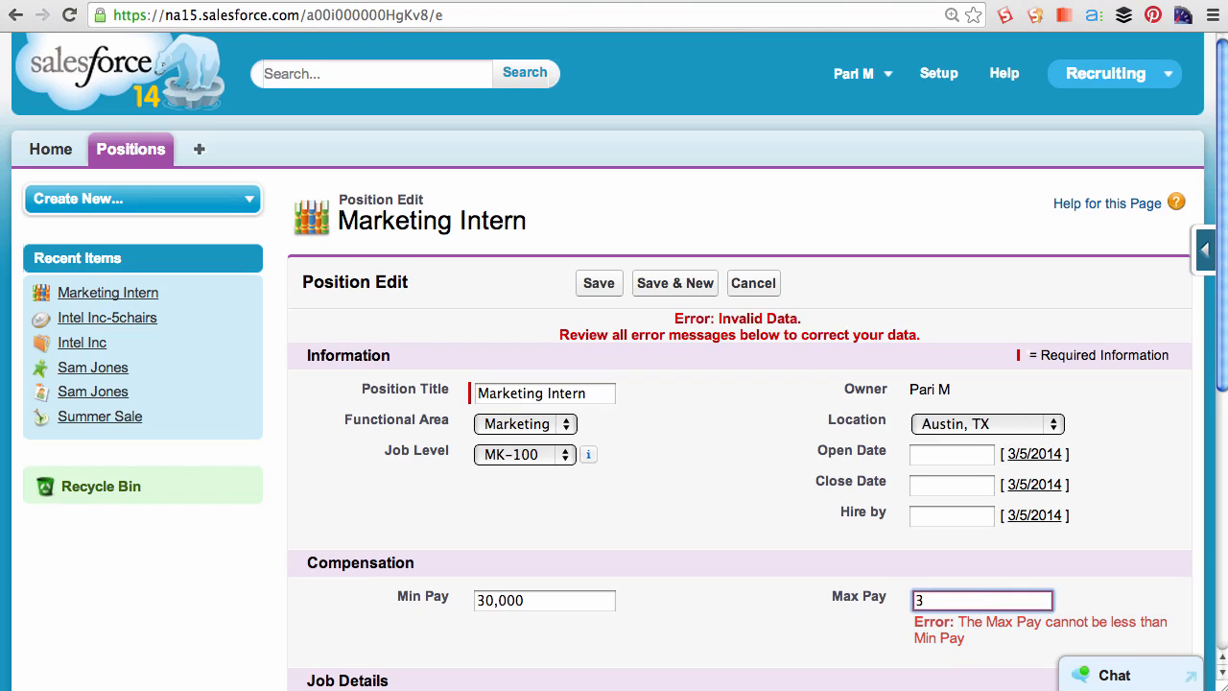
pyautogui.write('5000')
pyautogui.click(599, 282)
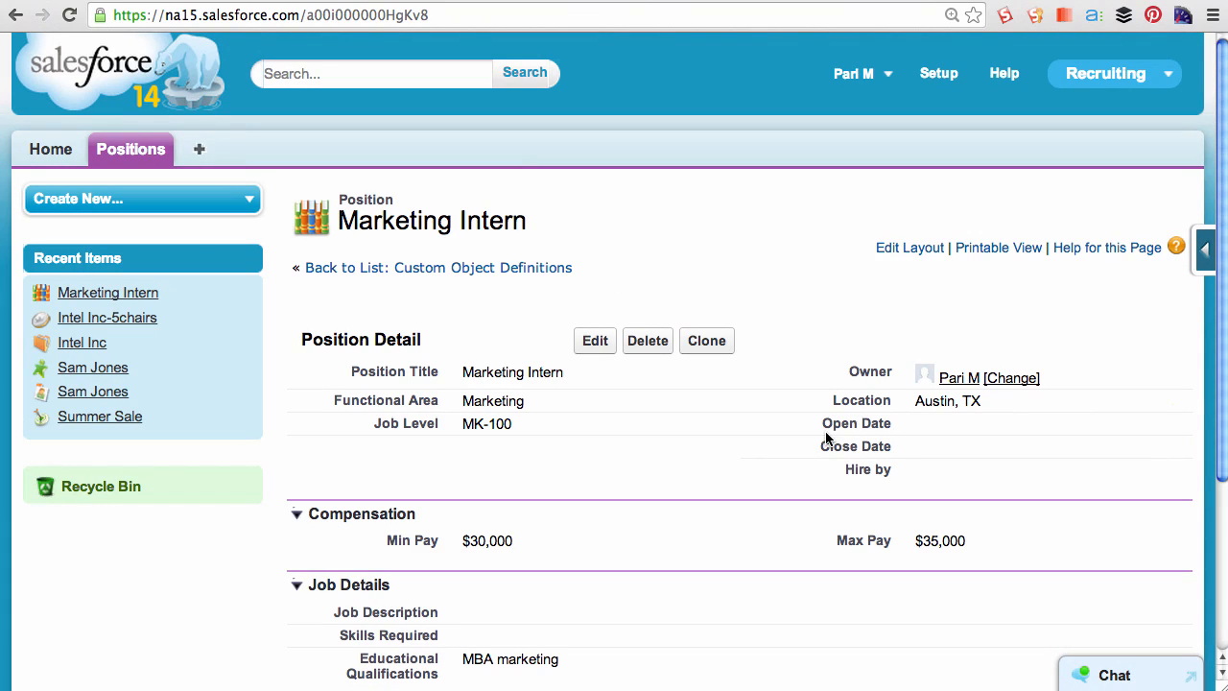
# - Go to Setup and start a new validation rule named Open_Date_Rule with the description "The Open Date should be the current date or any date in the future"
pyautogui.moveTo(822, 423); pyautogui.dragTo(890, 425)
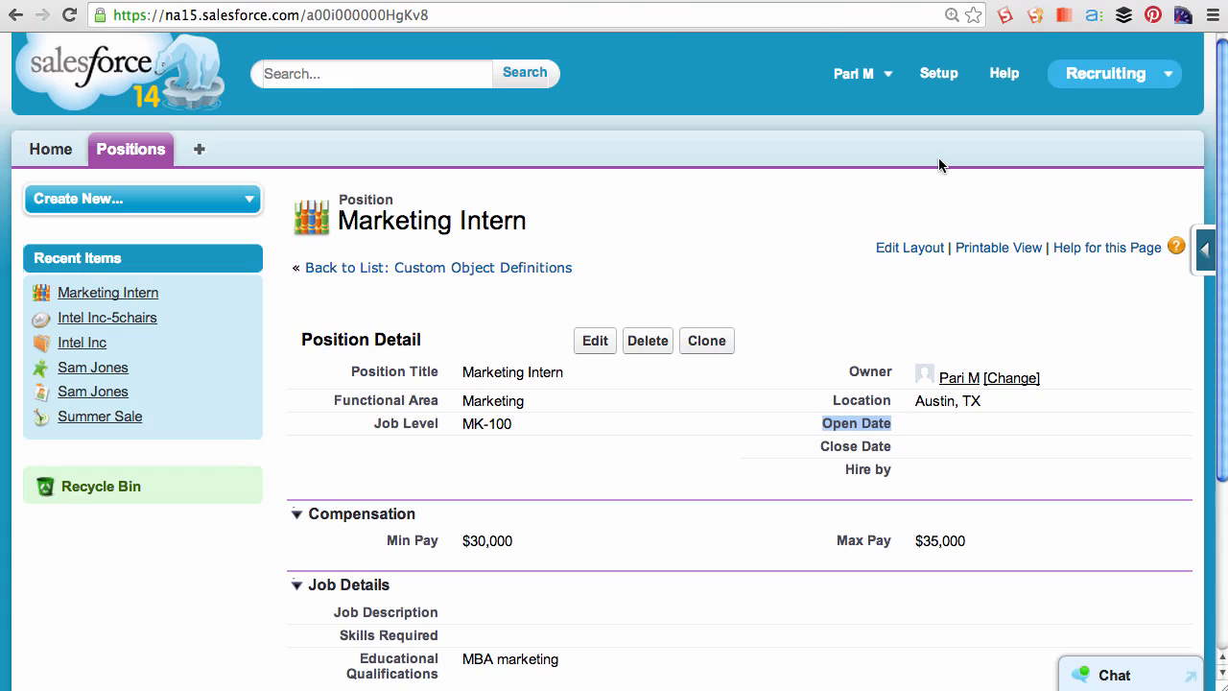
pyautogui.click(940, 75)
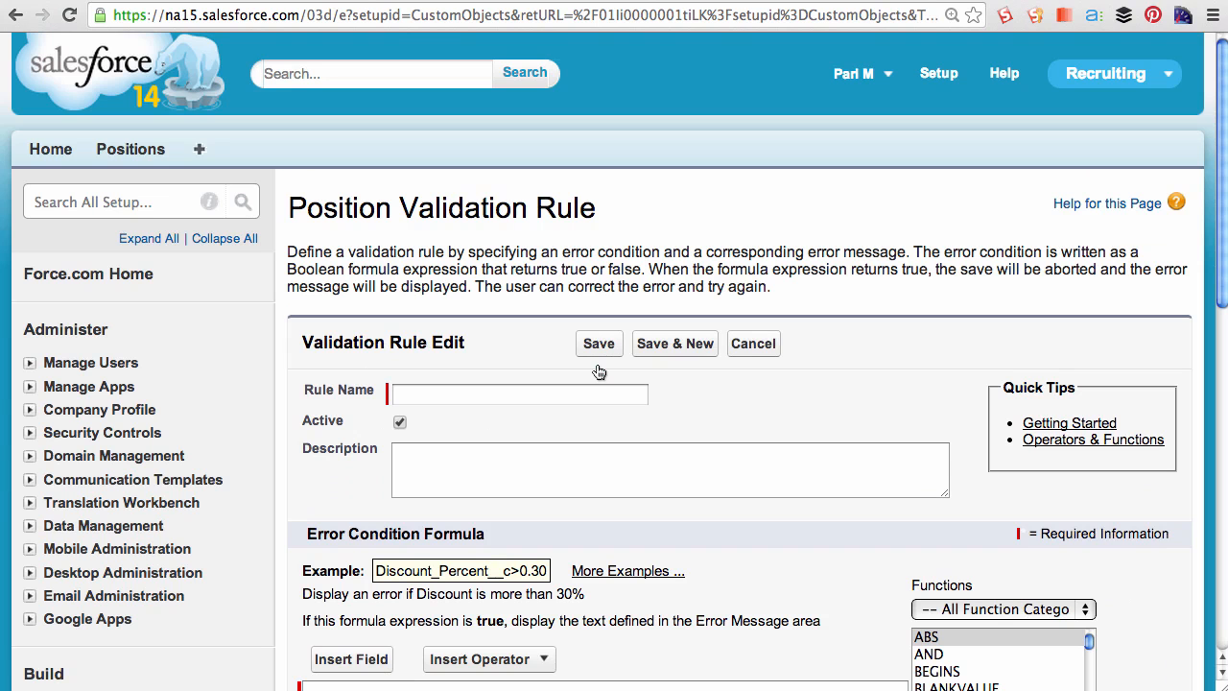
pyautogui.click(599, 394)
pyautogui.write('Open_Date_Rule')
pyautogui.press('Tab')
pyautogui.write('The Open Date should be the current date or any date in the future')
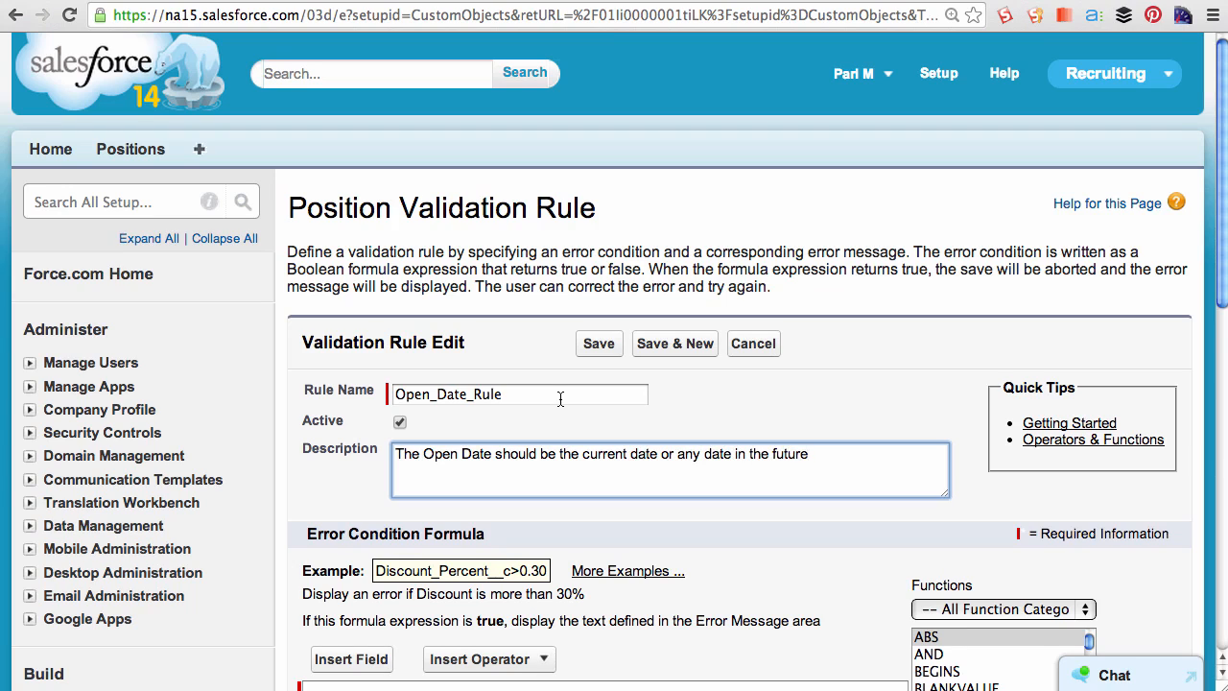
# - Enter the error condition formula Open_Date__c < TODAY(), inserting the TODAY function from the Date & Time category
pyautogui.scroll(-3, 560, 400)
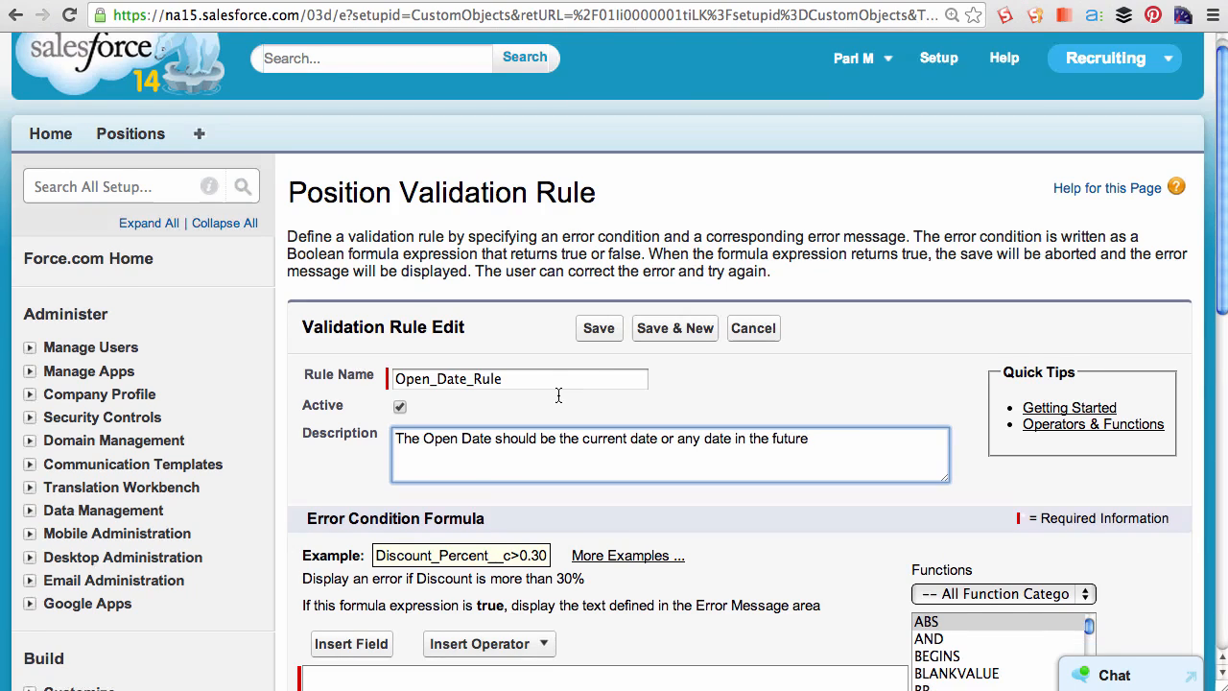
pyautogui.scroll(-5, 547, 414)
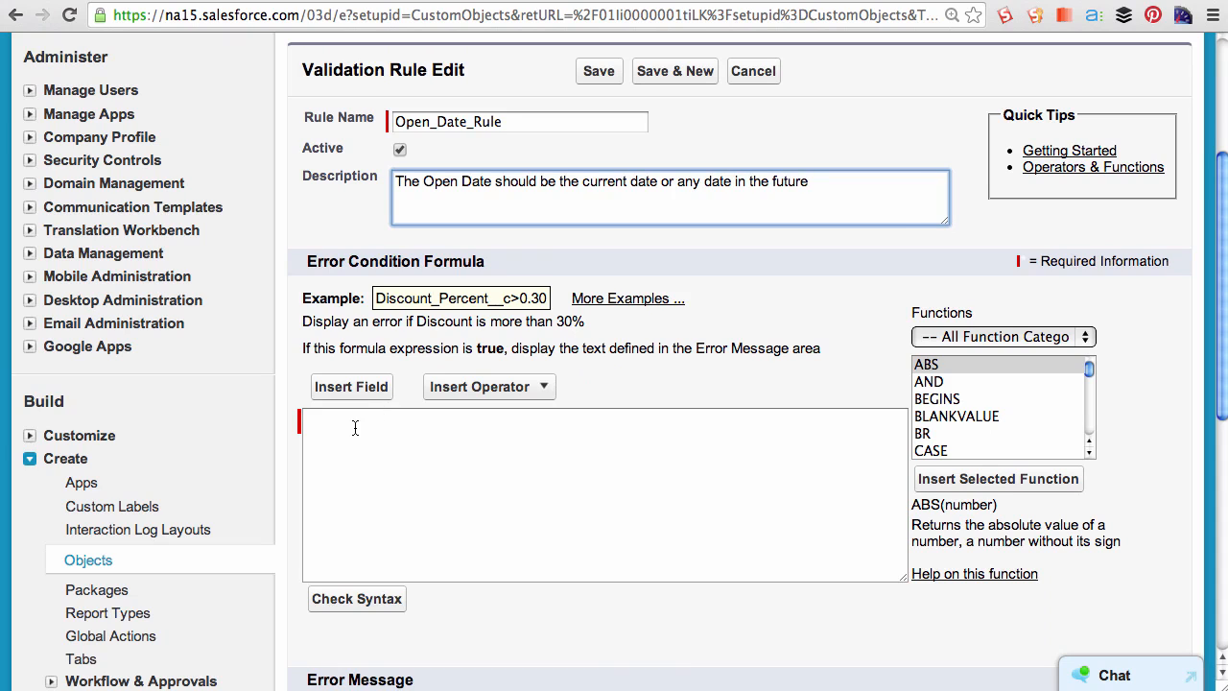
pyautogui.scroll(-4, 353, 434)
pyautogui.click(1034, 156)
pyautogui.click(1034, 159)
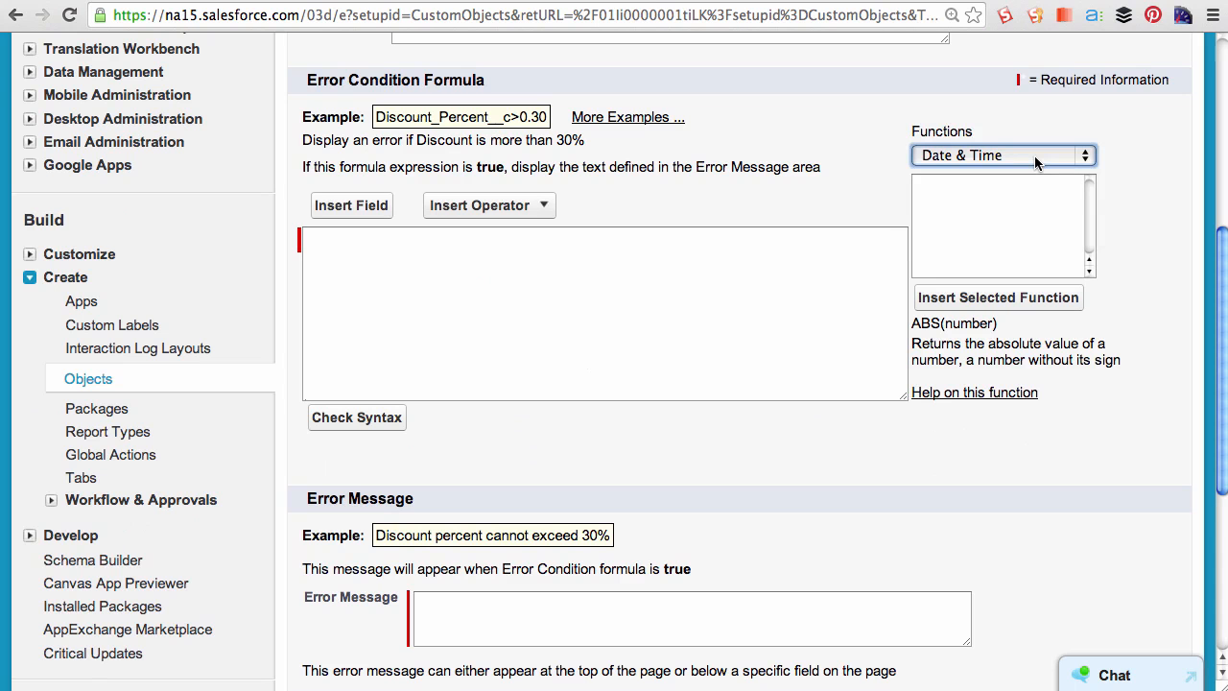
pyautogui.click(1034, 156)
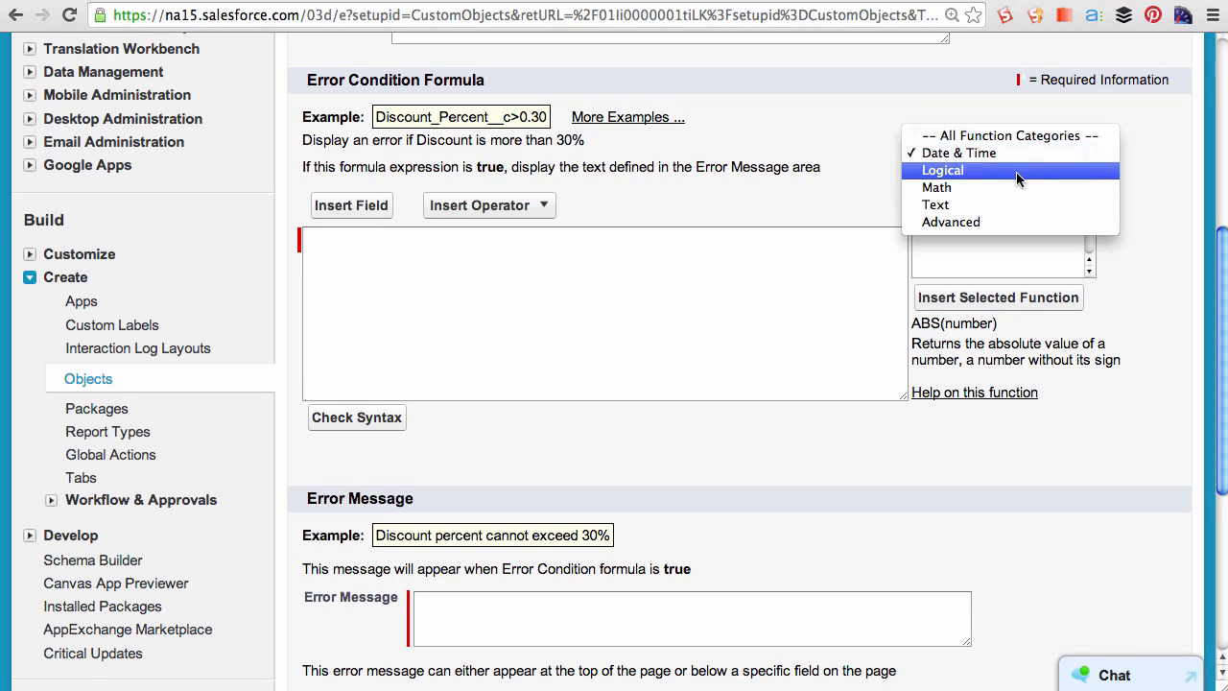
pyautogui.click(1016, 157)
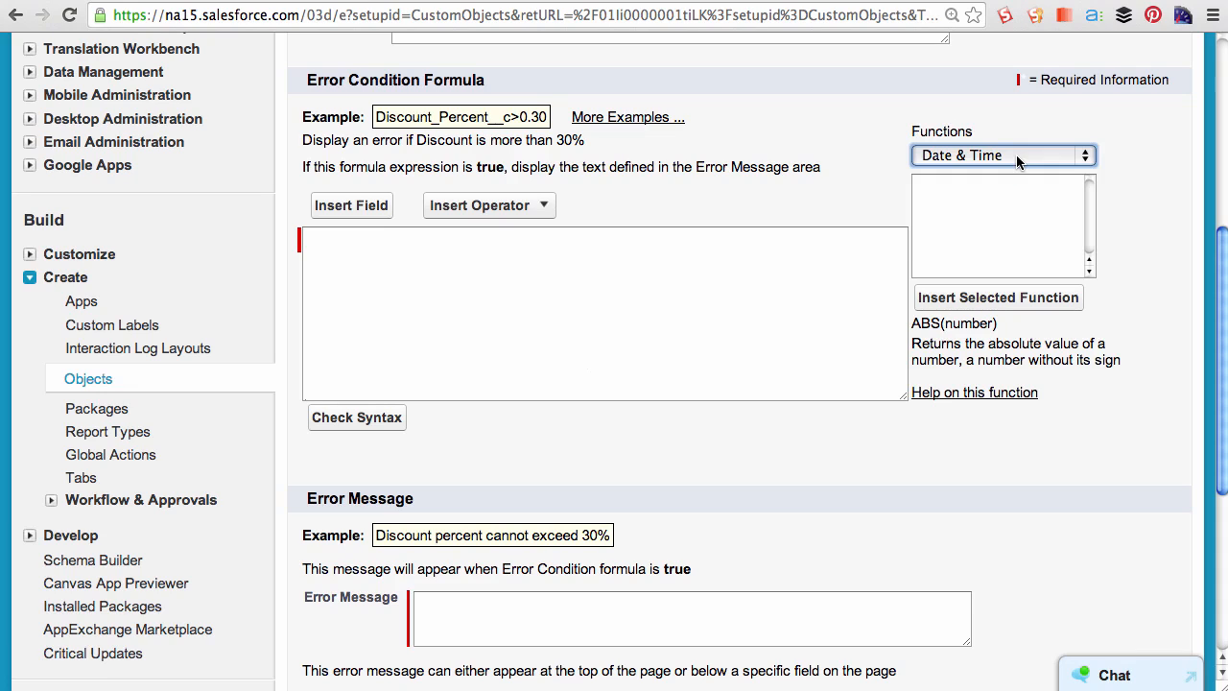
pyautogui.scroll(-1, 1024, 205)
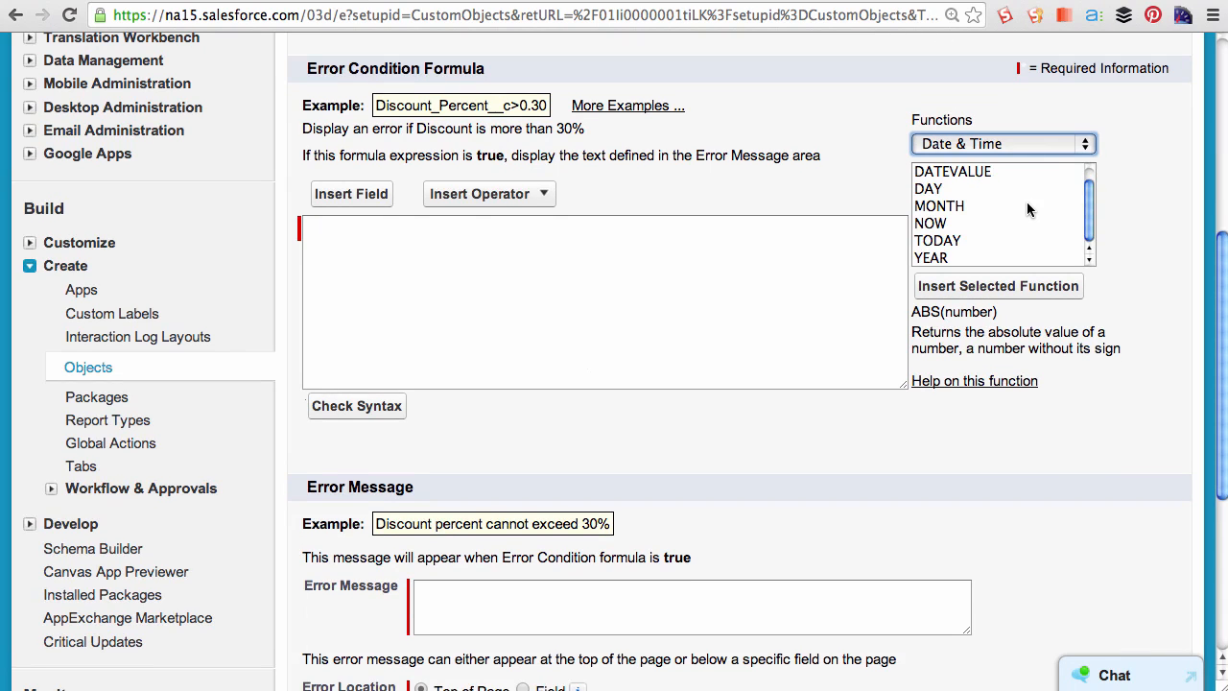
pyautogui.click(940, 240)
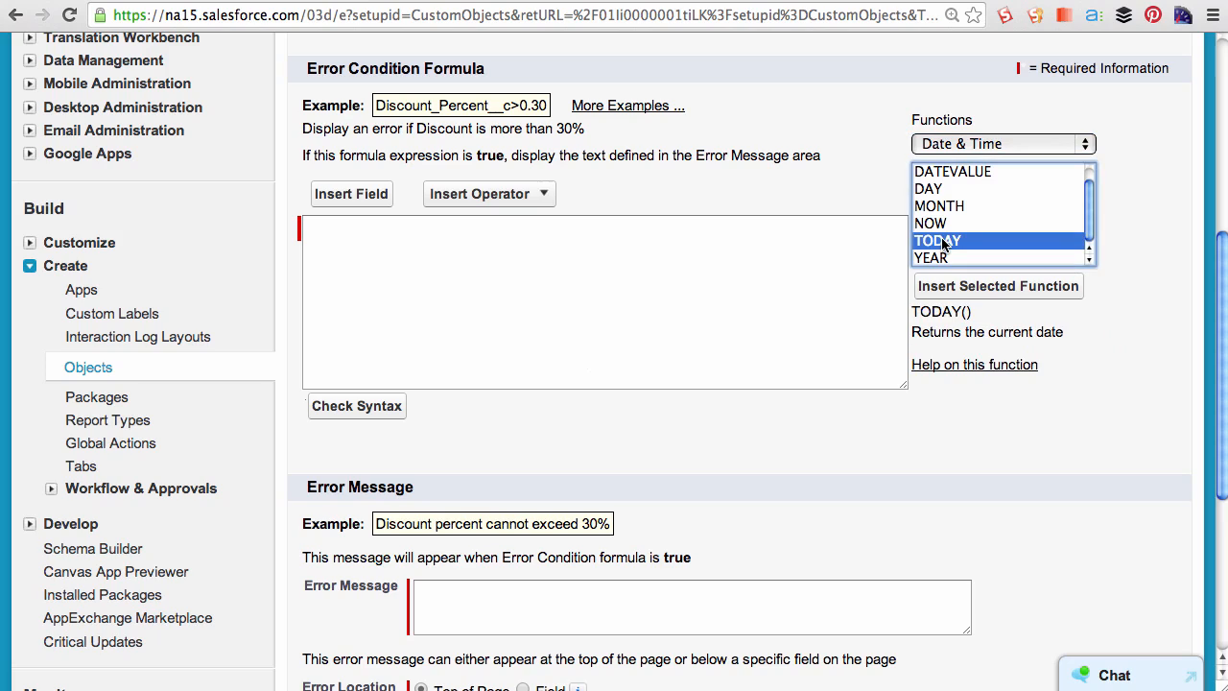
pyautogui.click(953, 288)
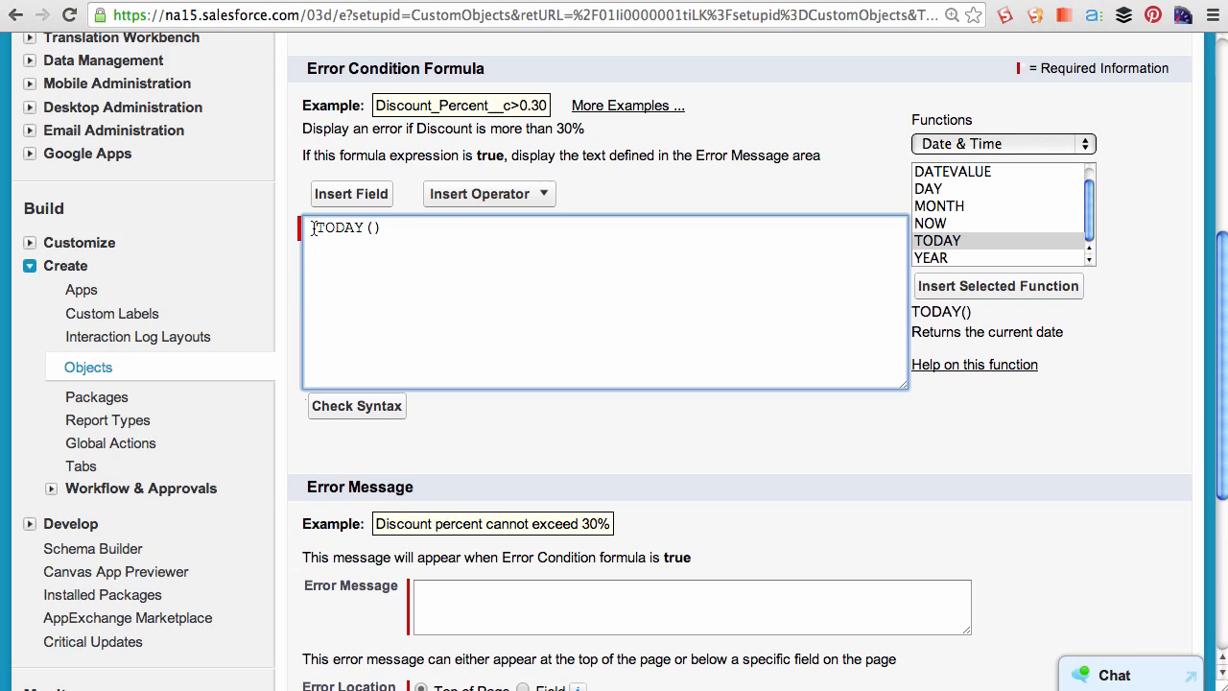
pyautogui.write('Open_Date__c  <')
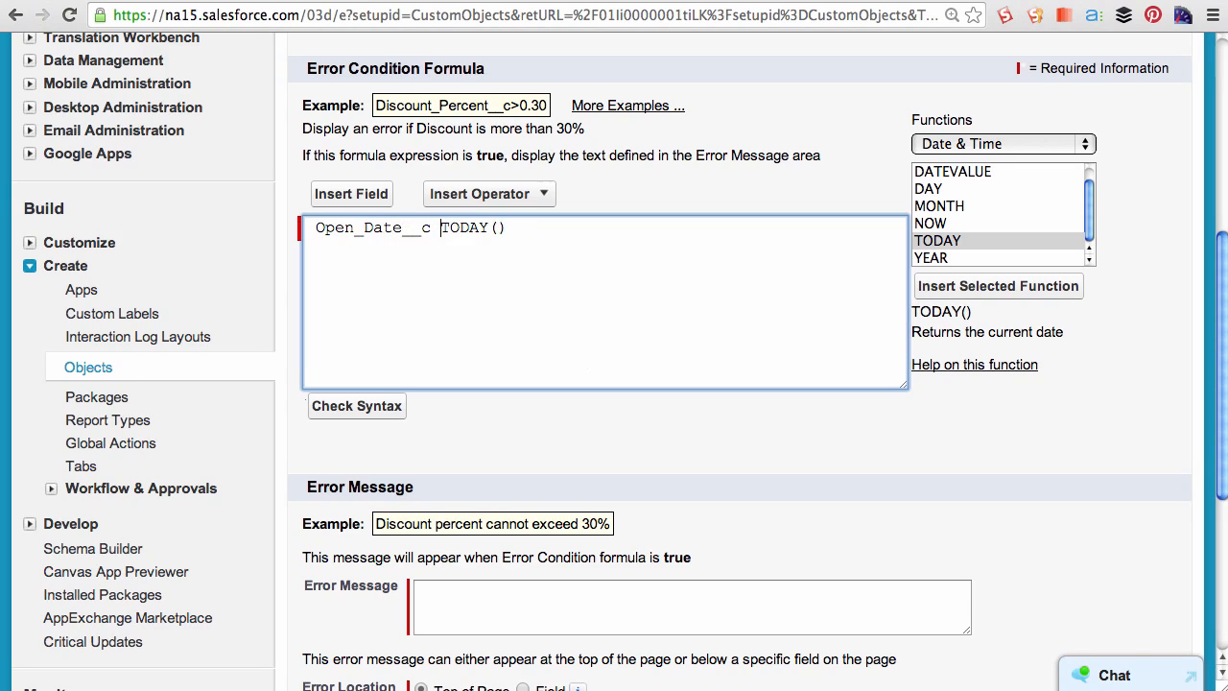
# - Enter the error message "Please enter current date or any date in the future", place it at the Open Date field, and save the rule
pyautogui.write('Pleas')
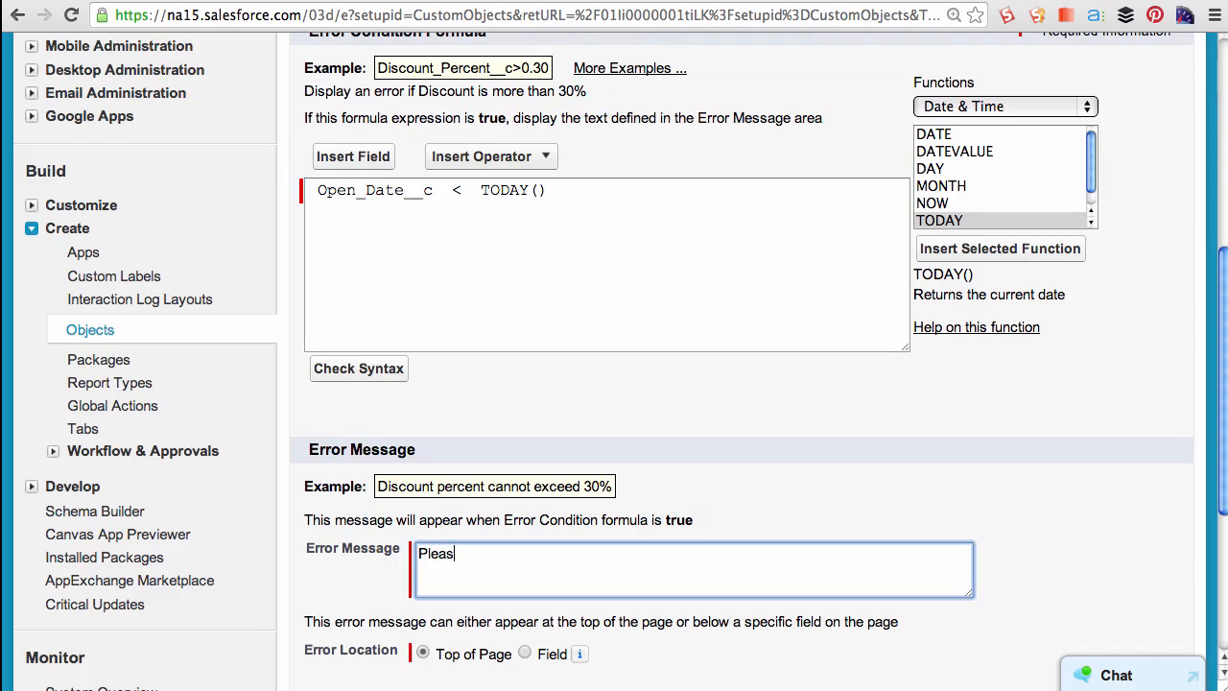
pyautogui.write('e enter current date or any date in the ')
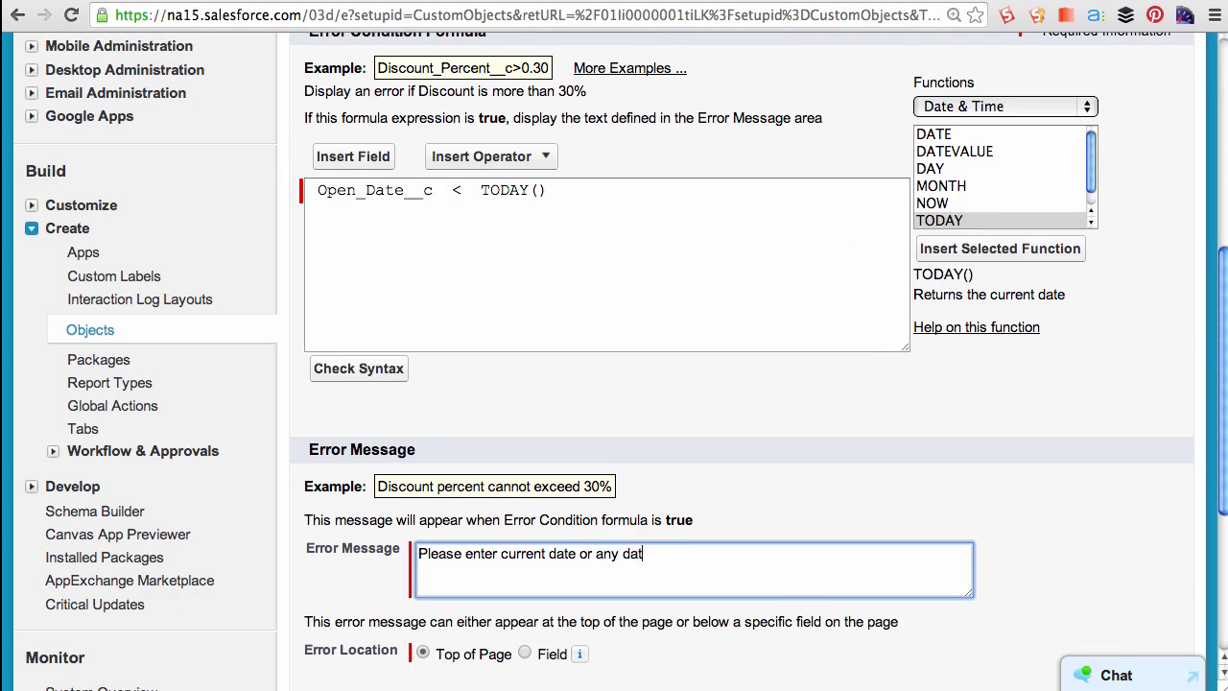
pyautogui.write('future')
pyautogui.scroll(-1, 515, 638)
pyautogui.click(524, 611)
pyautogui.click(630, 611)
pyautogui.click(593, 677)
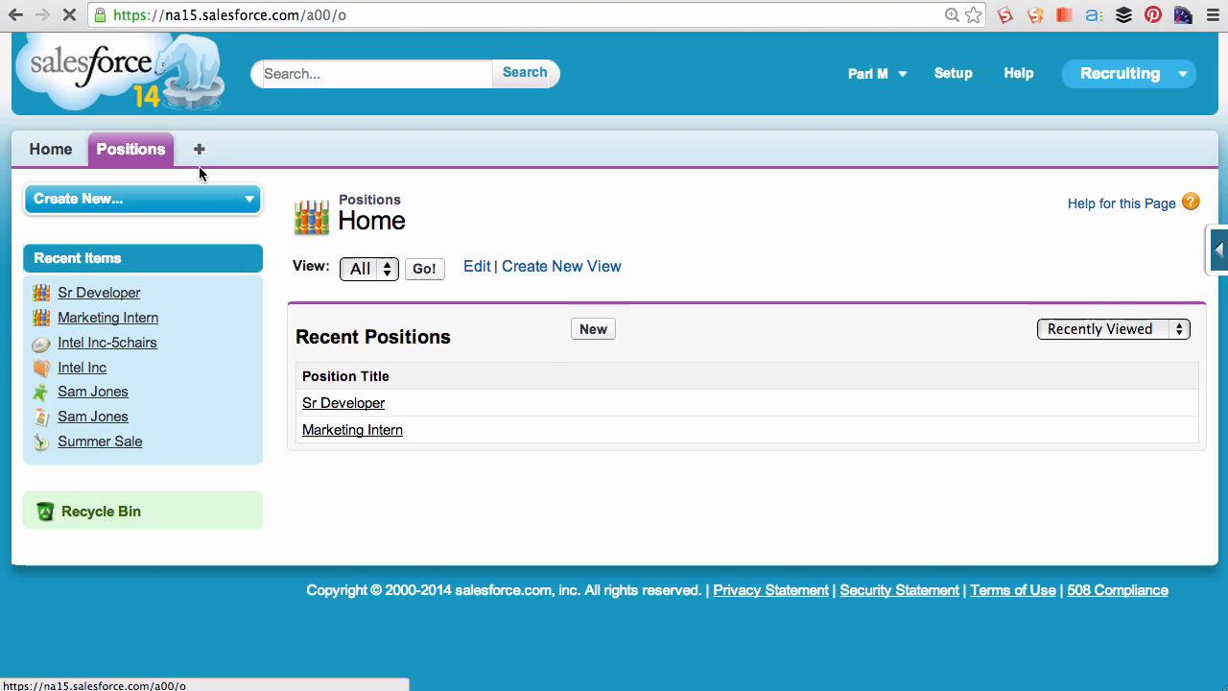
# - Start a new position titled Marketing Analyst with Functional Area Marketing, Job Level MK-200 and Status New Position
pyautogui.click(574, 332)
pyautogui.click(575, 362)
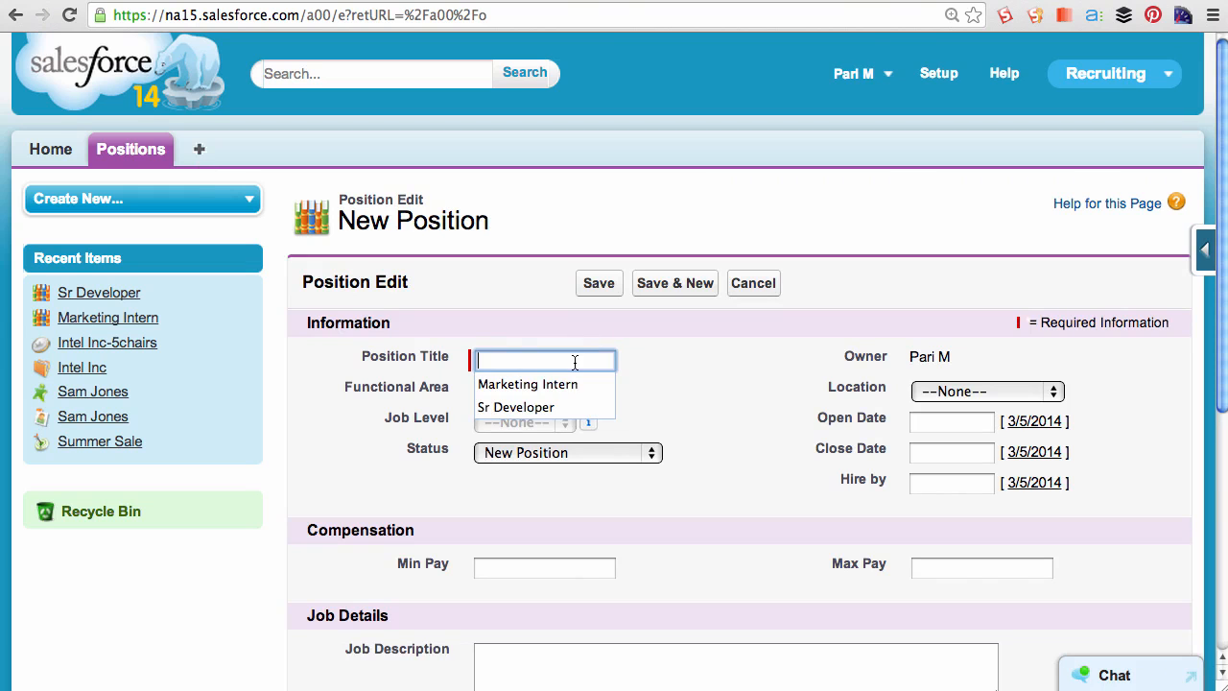
pyautogui.write('Marketing Analyst')
pyautogui.press('Tab')
pyautogui.click(525, 390)
pyautogui.click(527, 424)
pyautogui.click(527, 421)
pyautogui.click(528, 452)
pyautogui.click(529, 452)
pyautogui.click(527, 459)
# - Set the Open Date to 1/6/2014 from the calendar and try to save the position
pyautogui.click(949, 422)
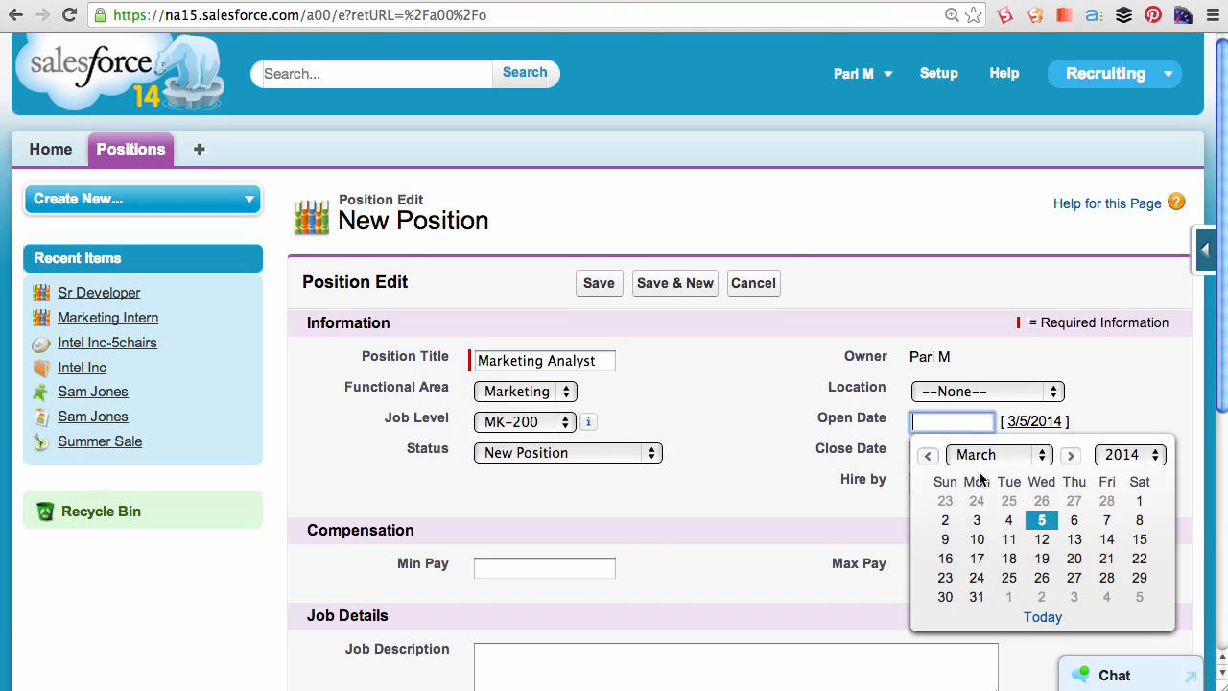
pyautogui.click(982, 456)
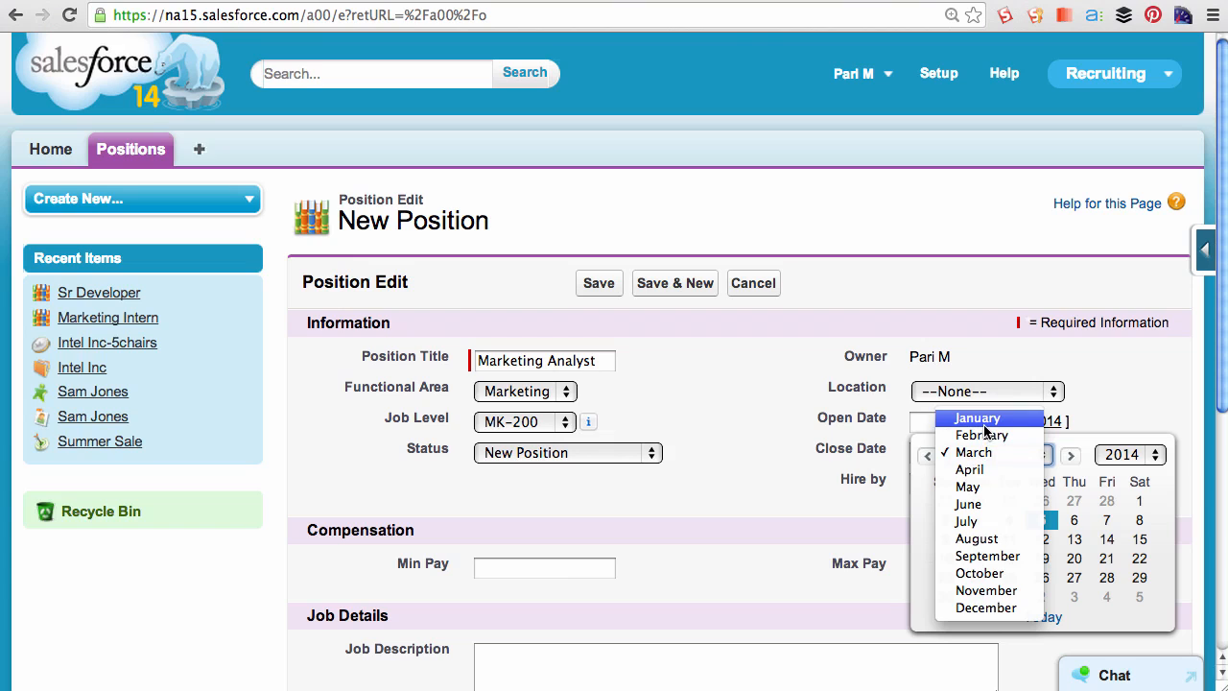
pyautogui.click(981, 421)
pyautogui.click(979, 520)
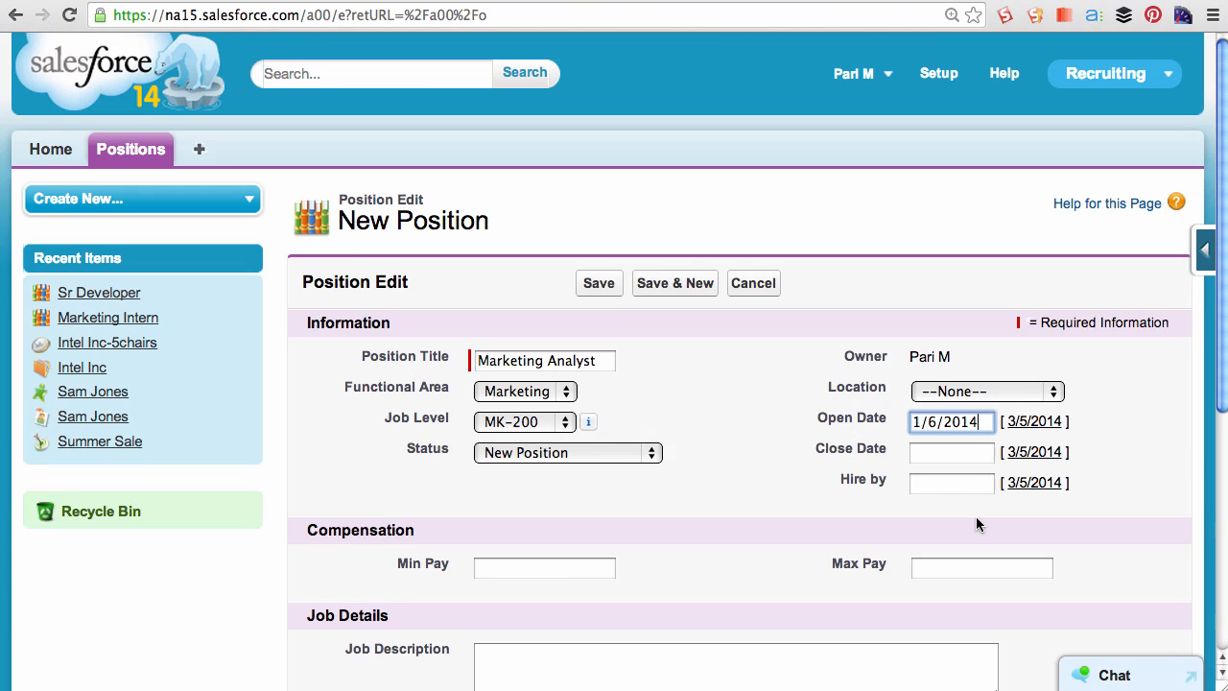
pyautogui.click(600, 283)
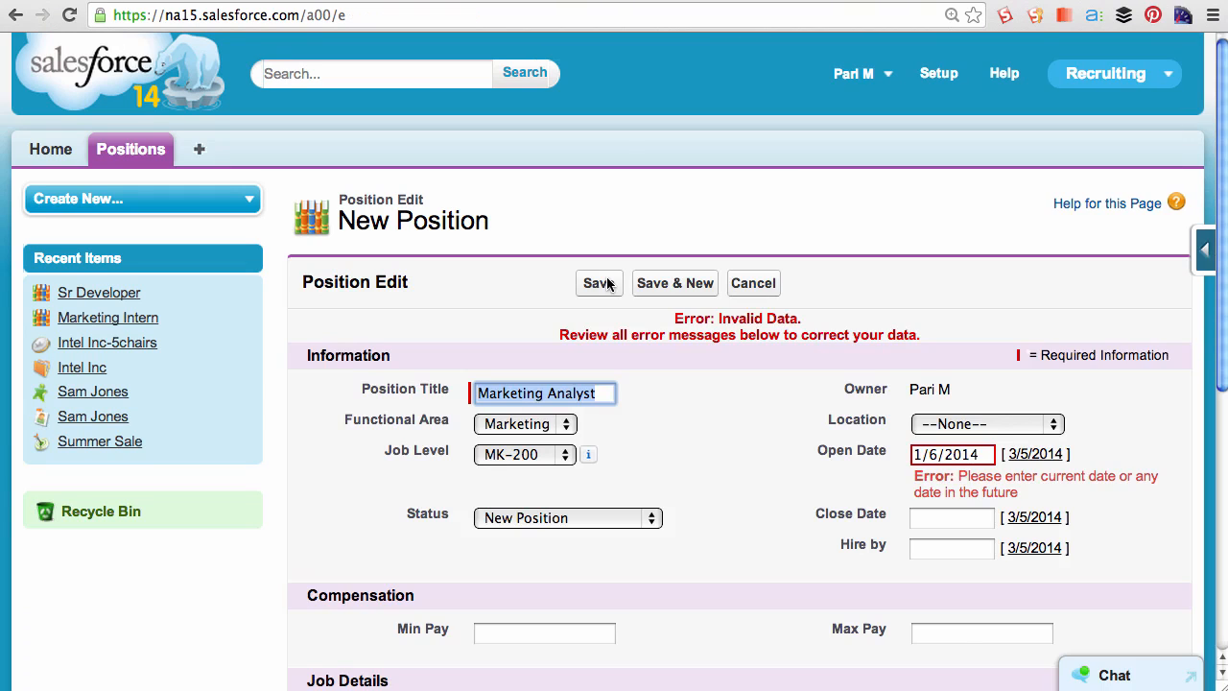
# - Change the Open Date to today's date and save the Marketing Analyst position
pyautogui.moveTo(957, 477); pyautogui.dragTo(1023, 493)
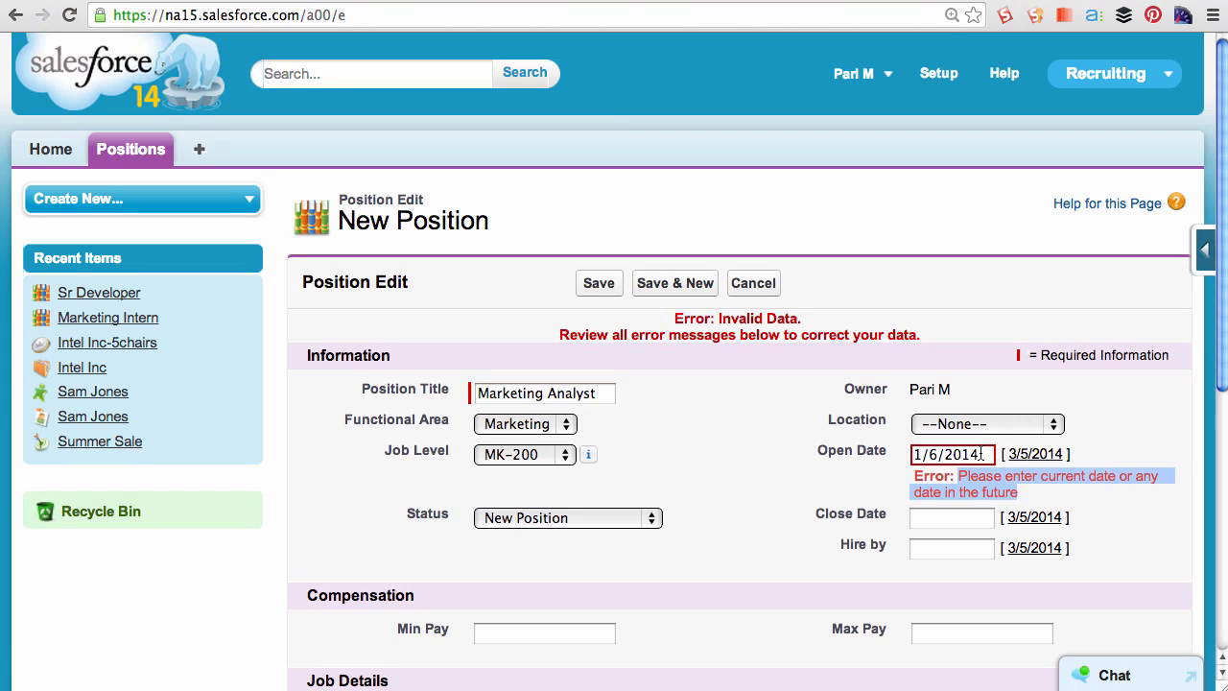
pyautogui.doubleClick(983, 454)
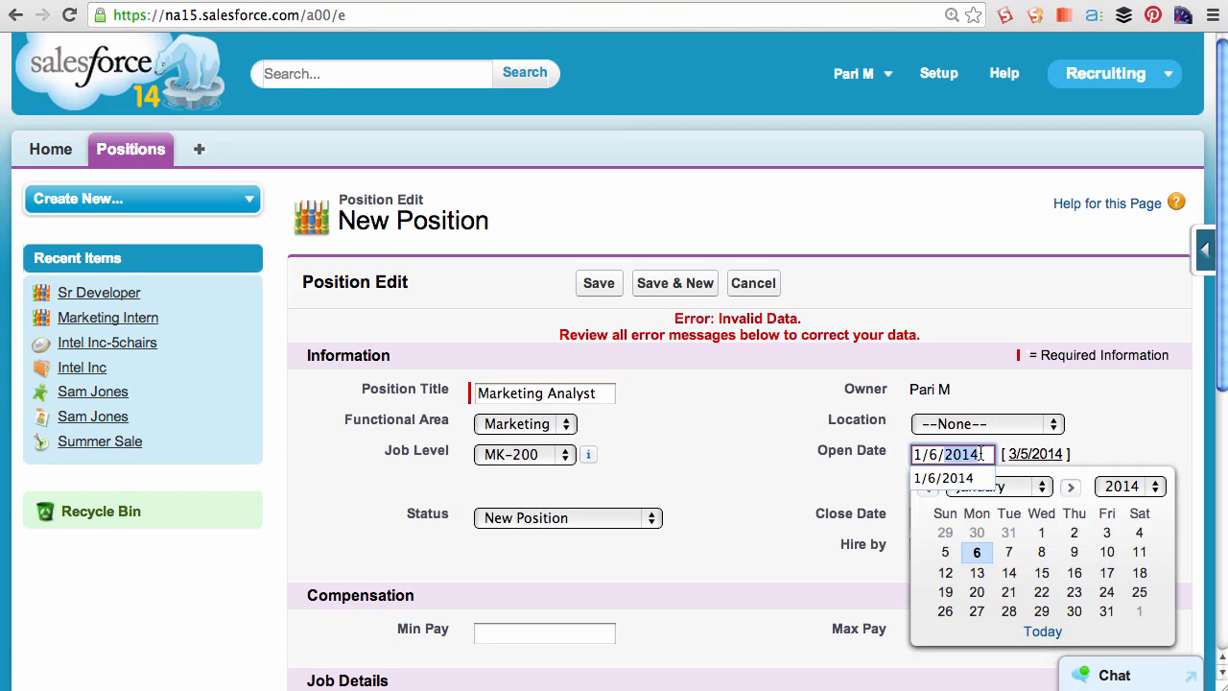
pyautogui.click(1040, 632)
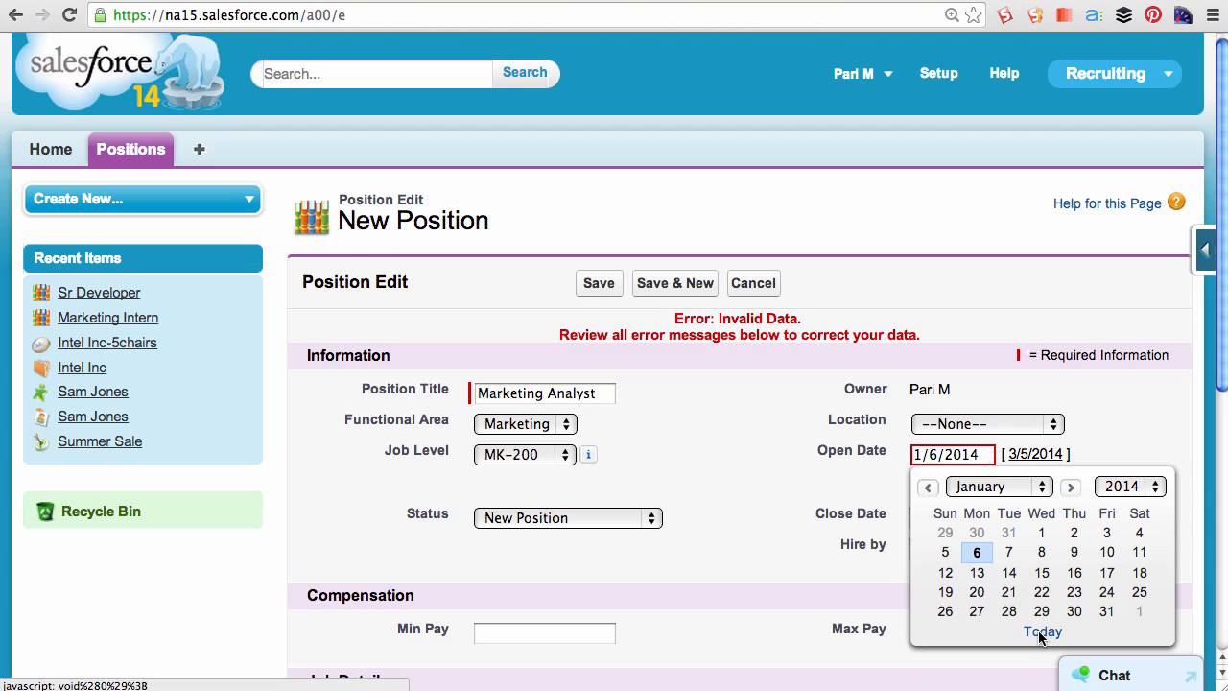
pyautogui.click(607, 285)
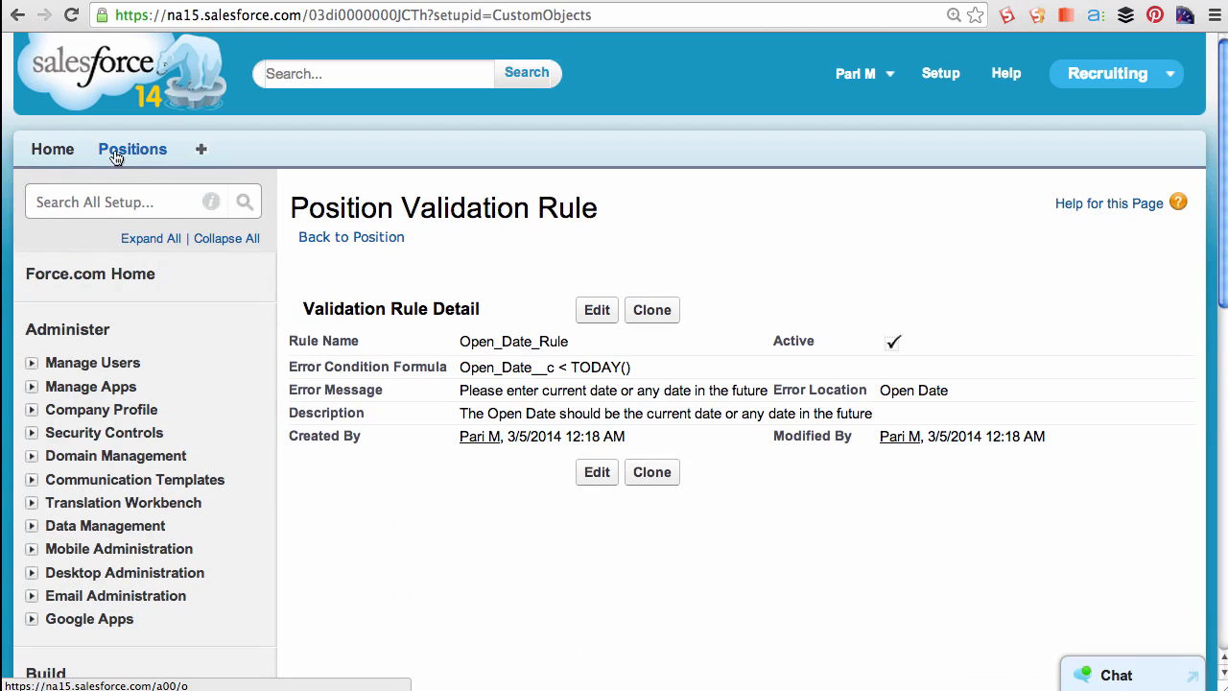
# - Open the Marketing Intern position for editing and review its Status options and Close Date field
pyautogui.click(115, 153)
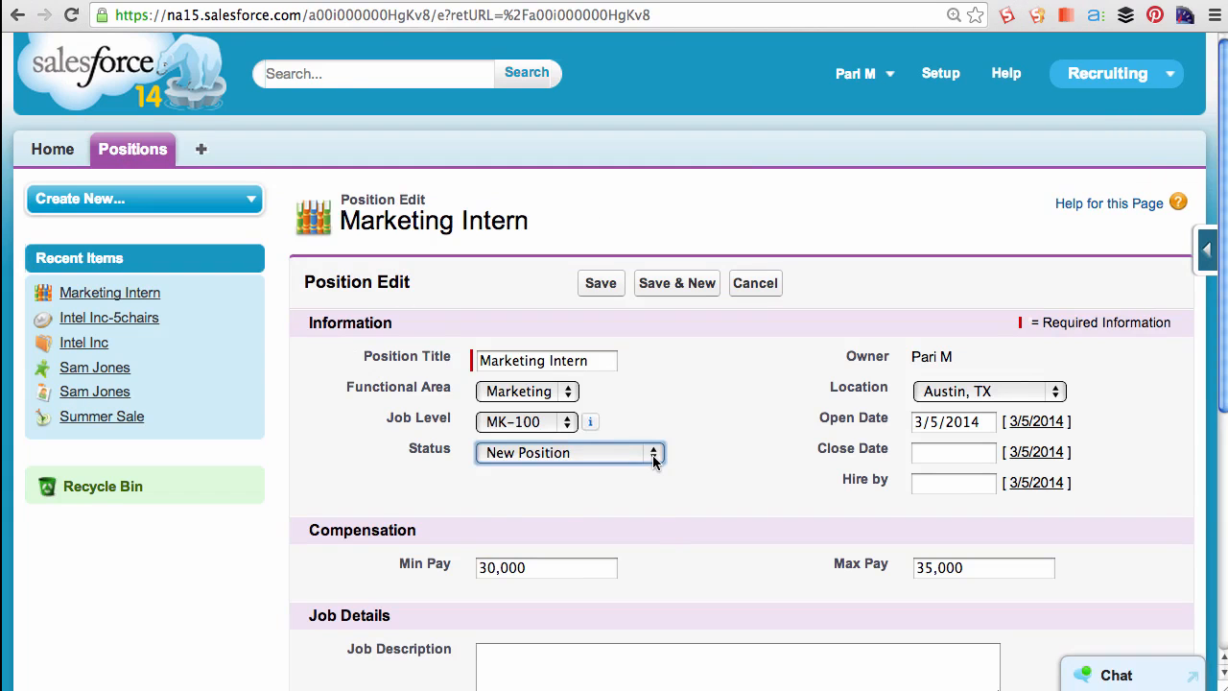
pyautogui.click(653, 455)
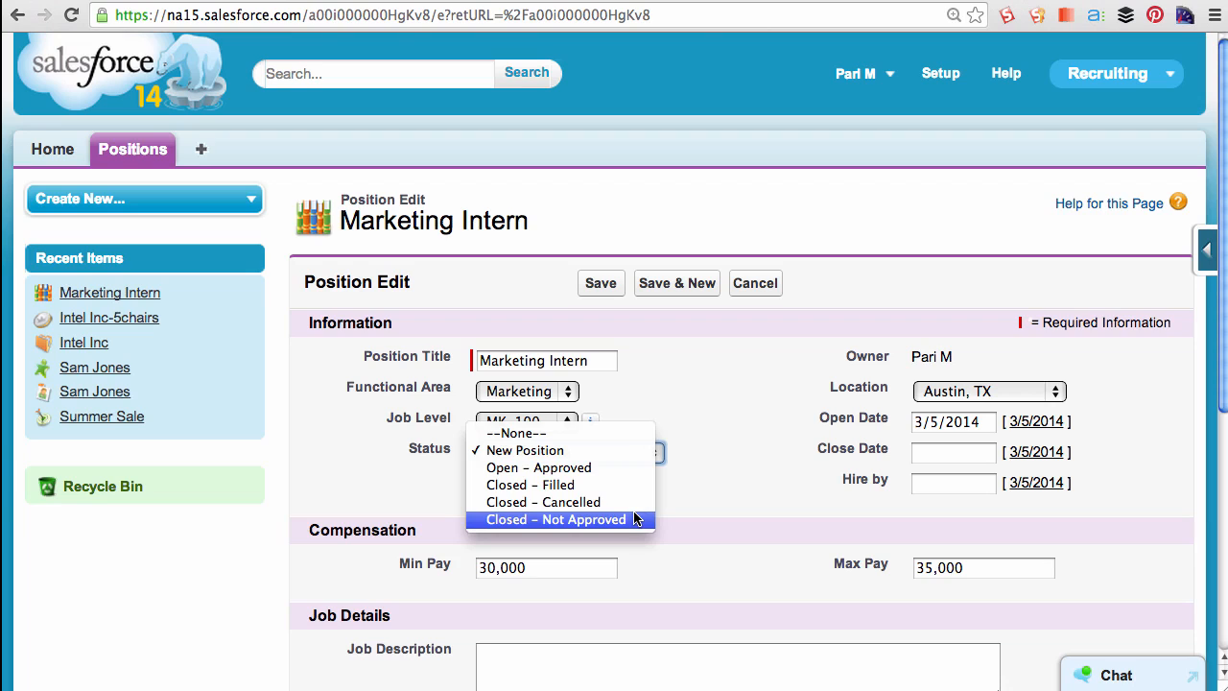
pyautogui.click(748, 494)
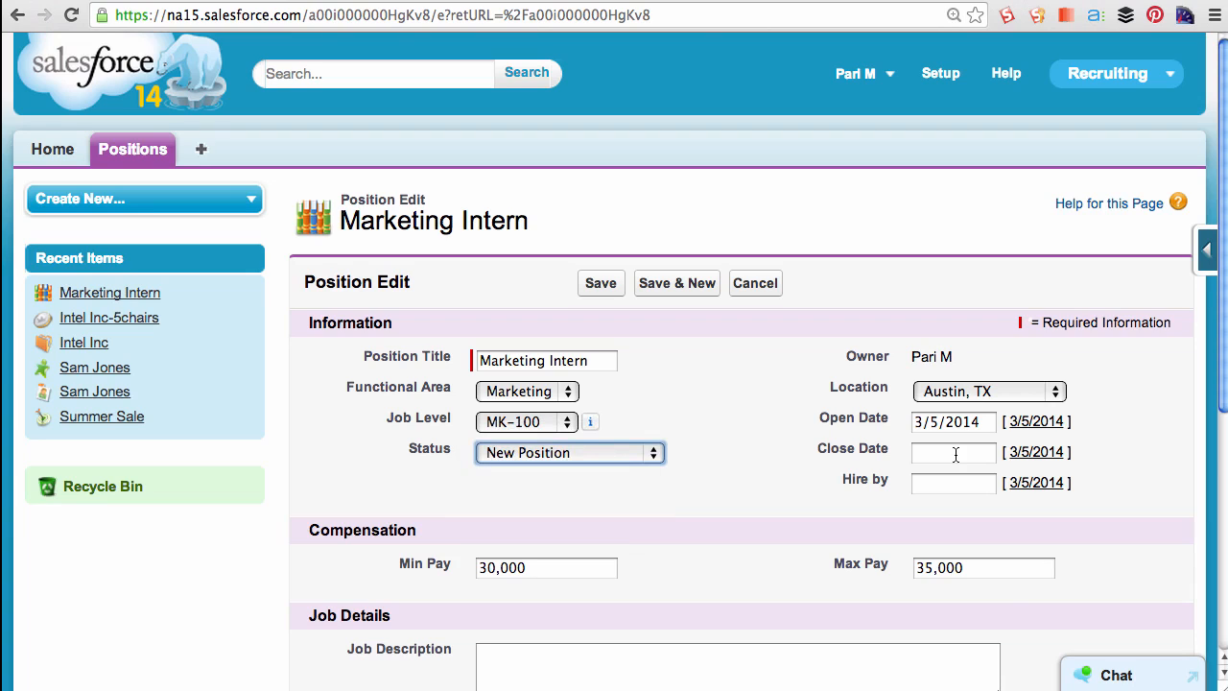
pyautogui.click(952, 455)
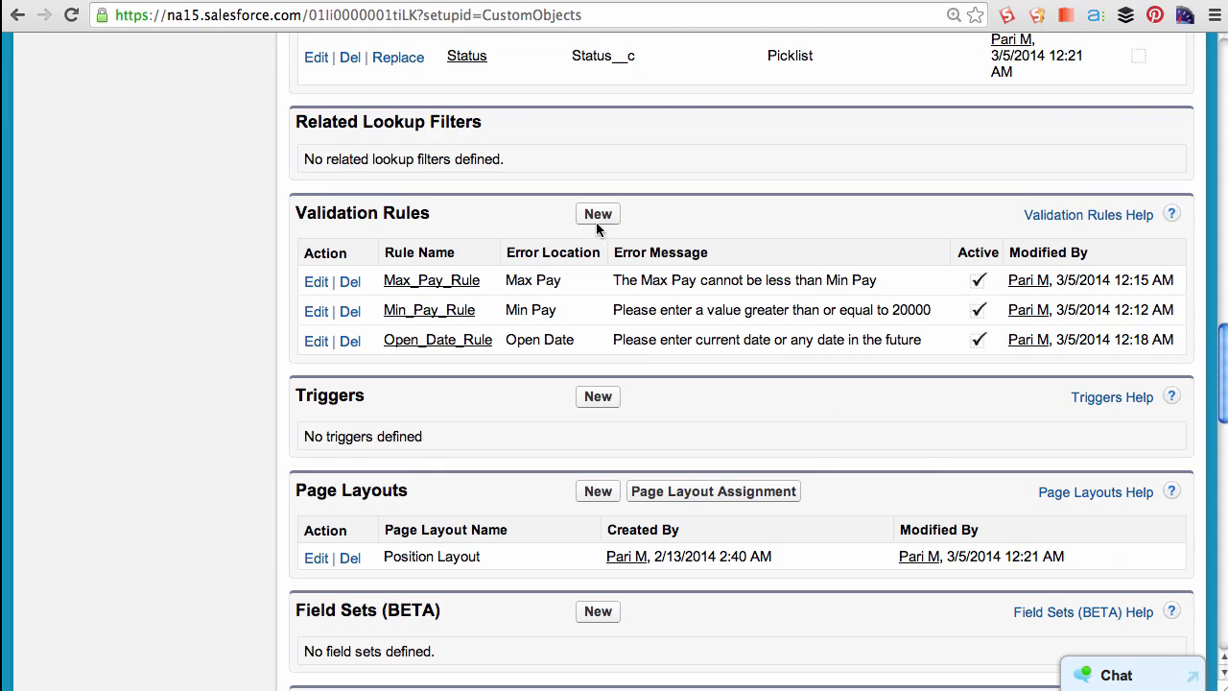
# - Start a new Position validation rule named Close_Date_Rule
pyautogui.click(597, 217)
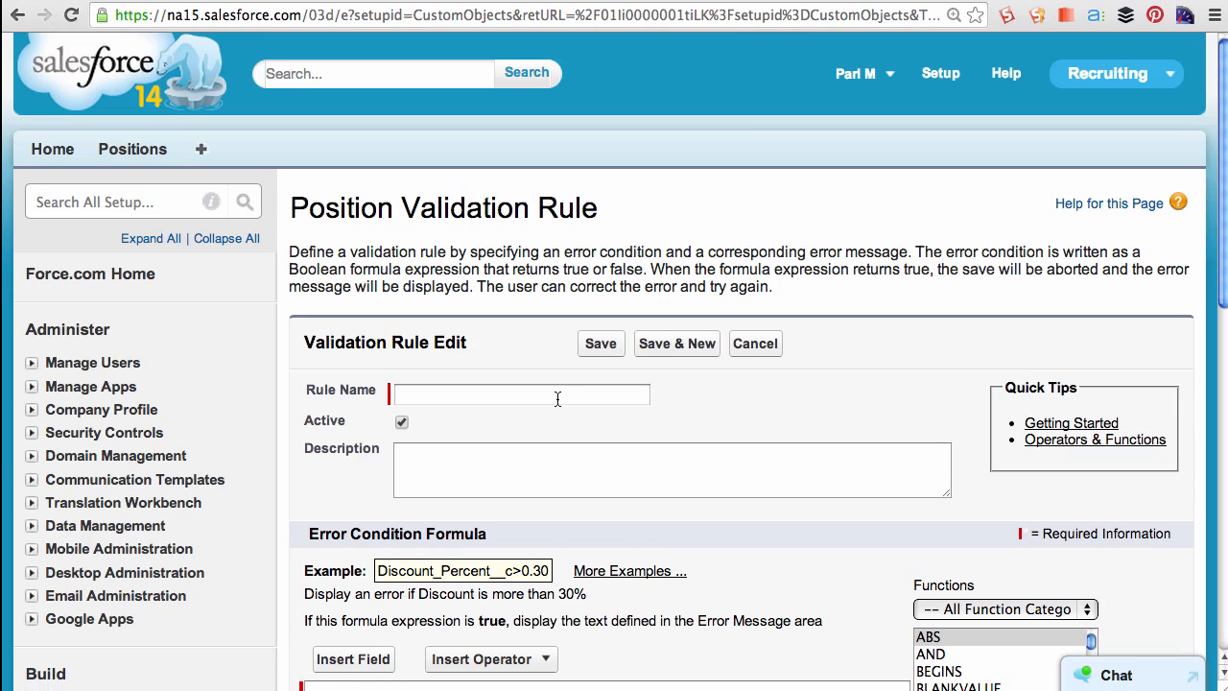
pyautogui.click(551, 397)
pyautogui.write('Close D')
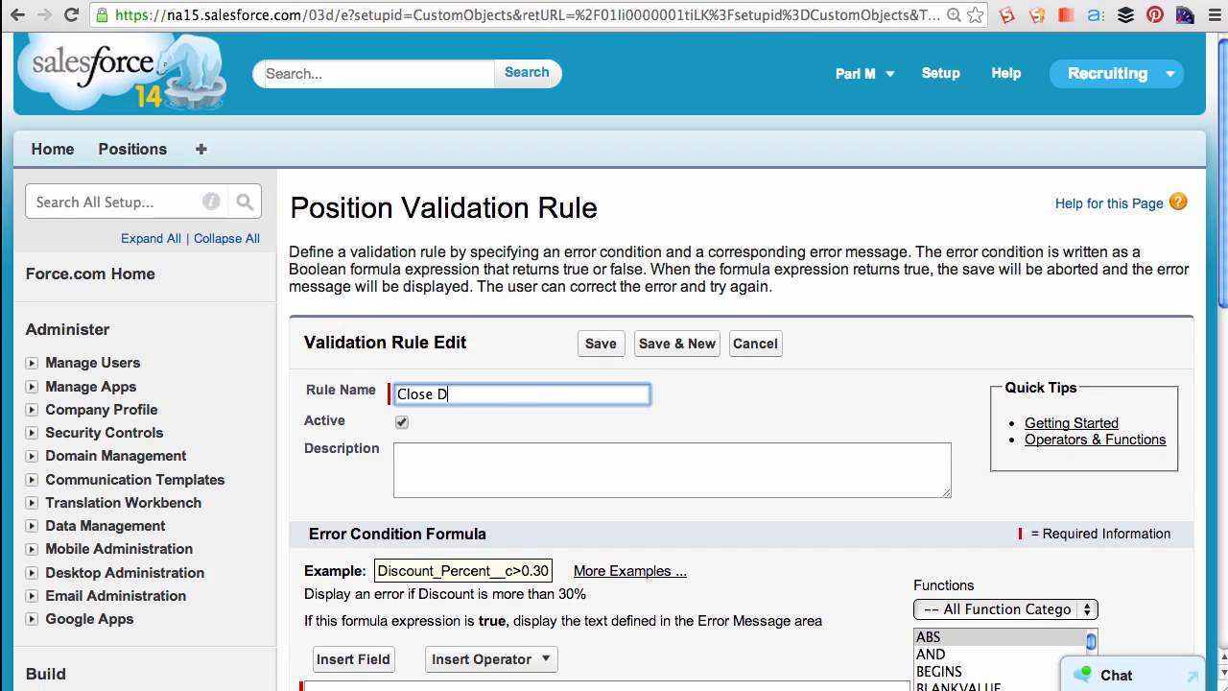
pyautogui.write('ate Rule')
# - Write a description saying that a position with status Closed - Filled, Closed - Cancelled or Closed - Not Approved and no close date cannot be saved
pyautogui.press('Tab')
pyautogui.press('Tab')
pyautogui.write('If the Status of the Position')
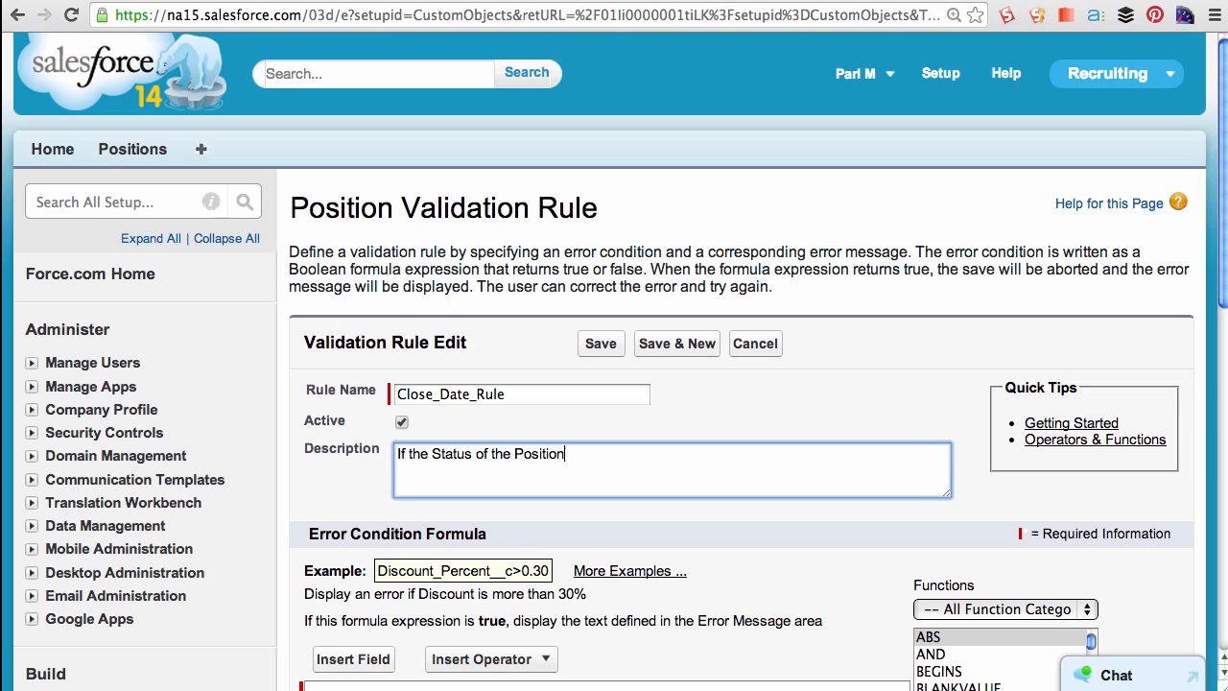
pyautogui.write(' is "Closed - Filled" or')
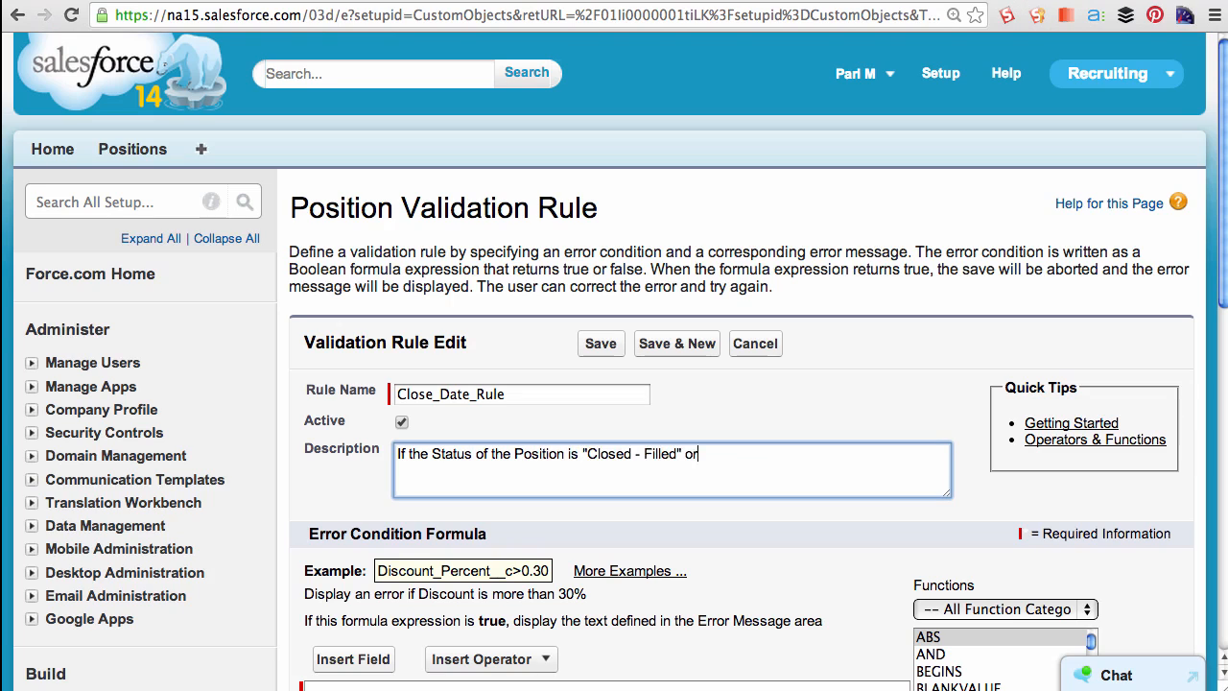
pyautogui.write(' "Closed - Cancelled" or "Closed - Not Approve')
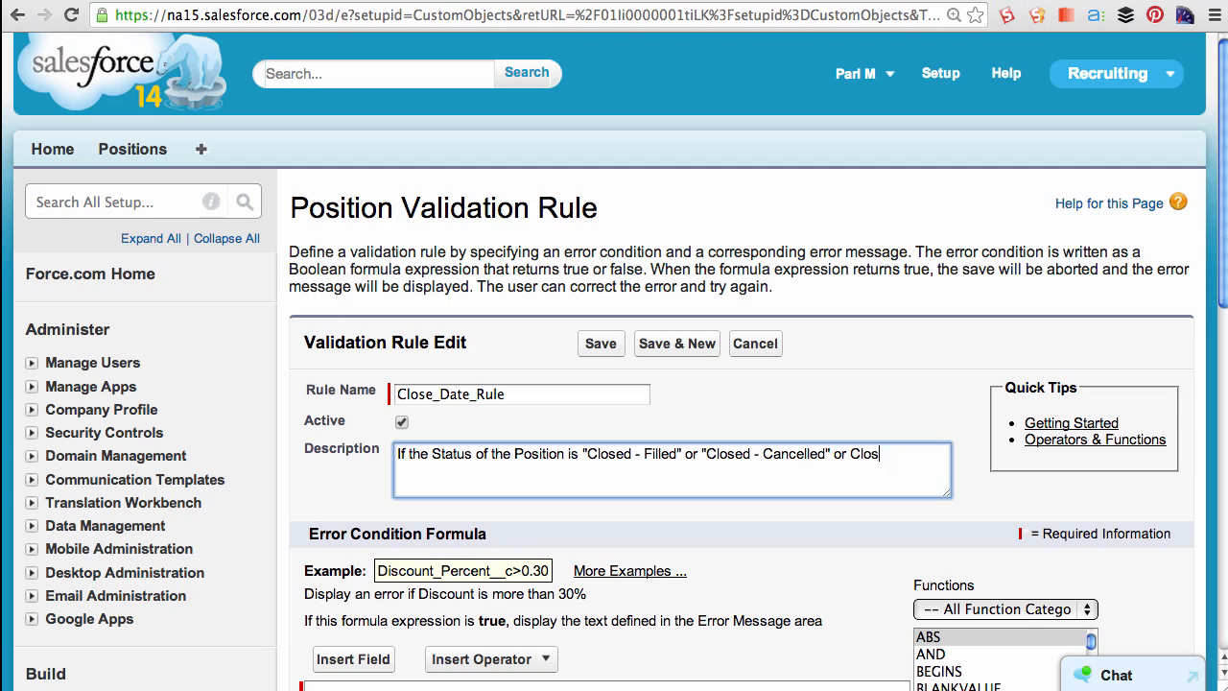
pyautogui.write('d"')
pyautogui.click(850, 453)
pyautogui.write('"')
pyautogui.click(467, 470)
pyautogui.write('AND the closed date is not filled then pre')
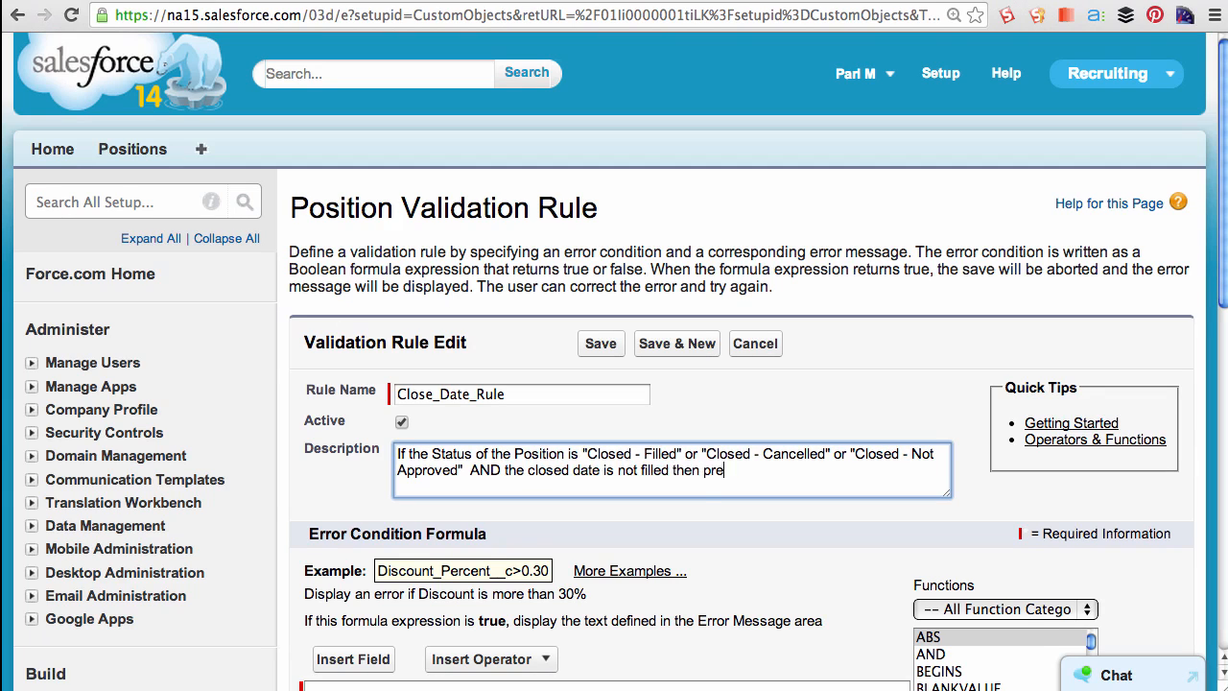
pyautogui.click(696, 470)
pyautogui.write(',')
pyautogui.click(729, 470)
pyautogui.write('vent the user from saving the recor')
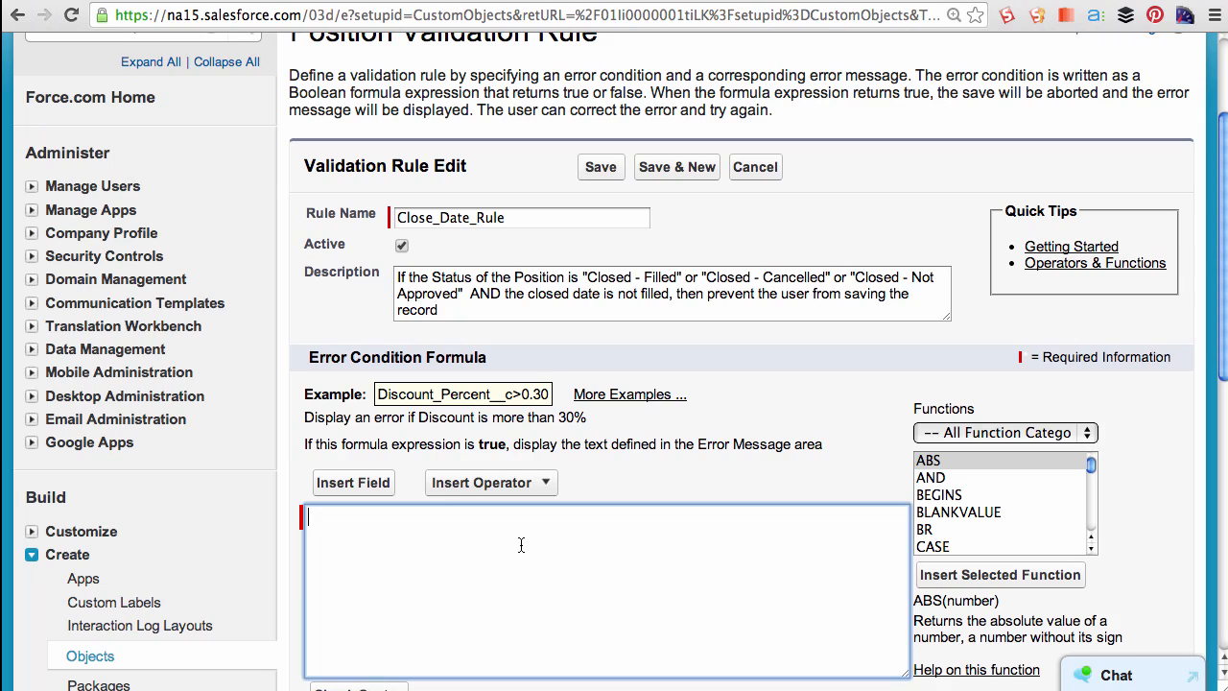
# - Write the first error condition comparing Status__c to "Closed - Filled" in parentheses
pyautogui.write('Status__c = "Closed - Filled"')
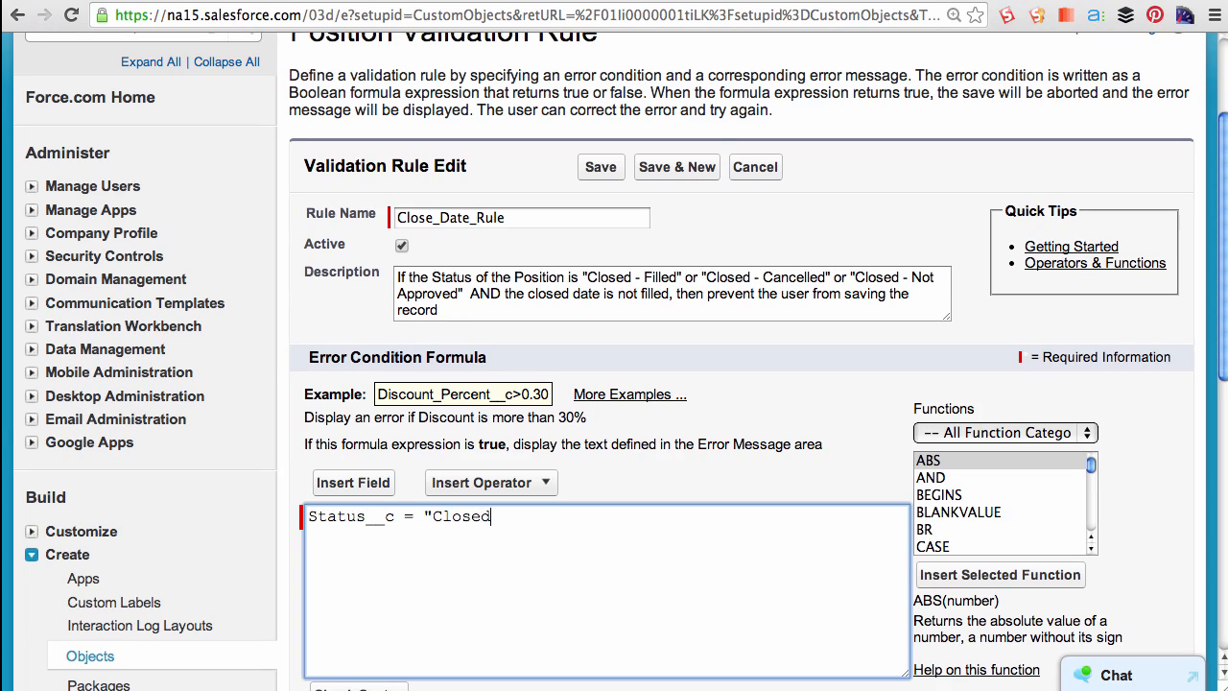
pyautogui.write(')')
pyautogui.click(309, 516)
pyautogui.write('(')
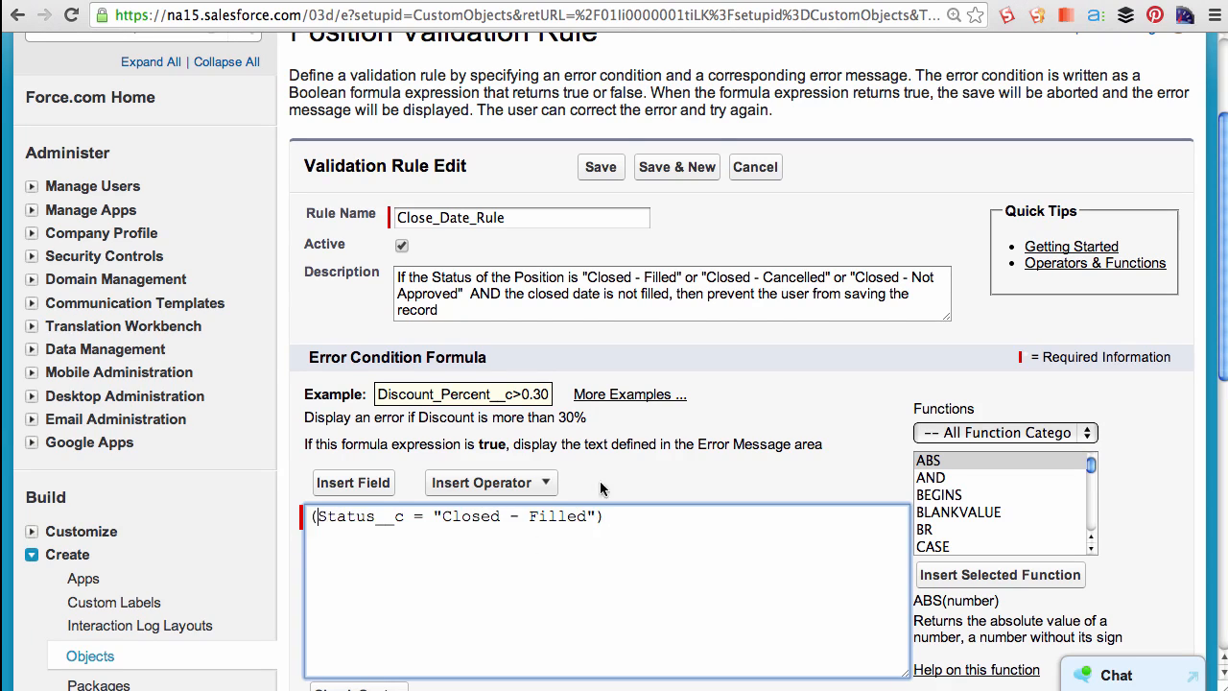
# - Append || comparisons of Status__c to "Closed - Cancelled" and "Closed - Not Approved" to the formula
pyautogui.scroll(-3, 484, 483)
pyautogui.click(484, 367)
pyautogui.scroll(-3, 499, 561)
pyautogui.click(467, 588)
pyautogui.write('(Status__c = "Closed -')
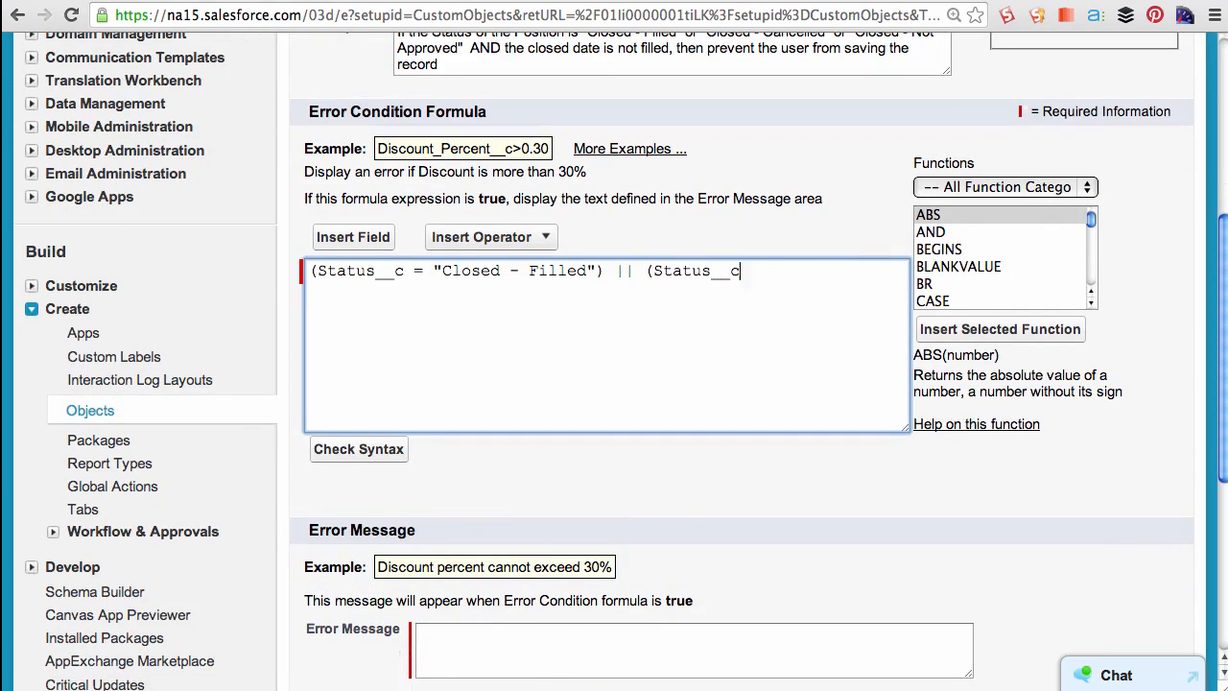
pyautogui.write(' Cancelled")')
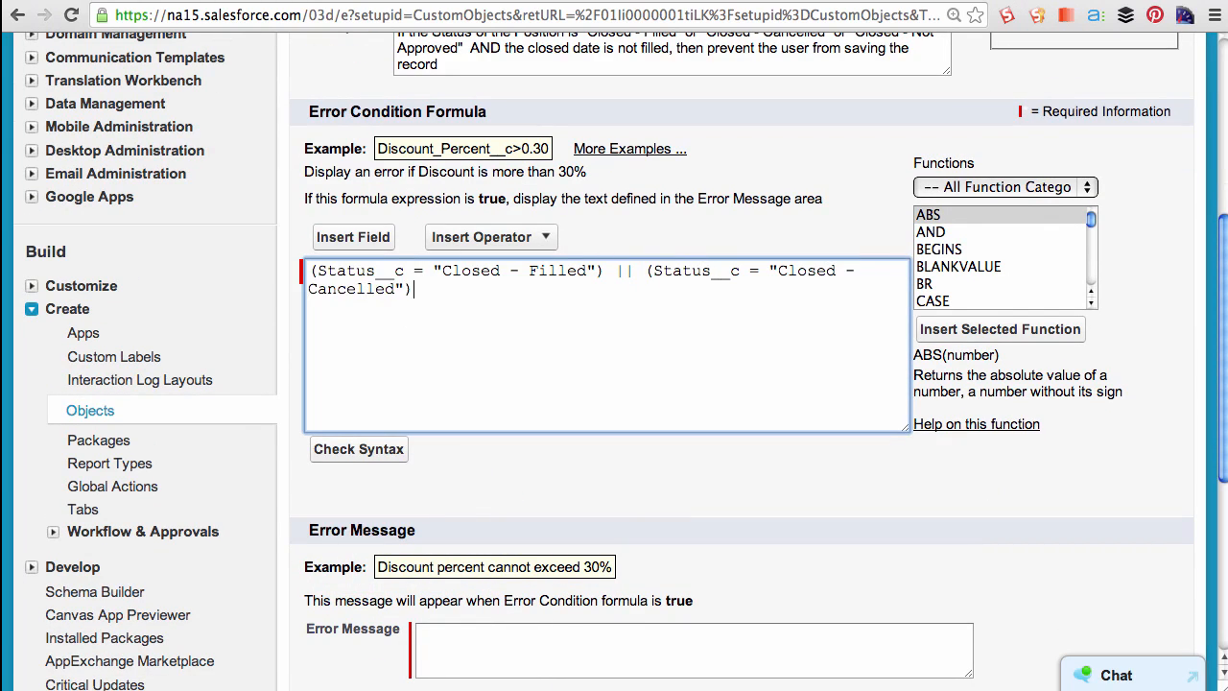
pyautogui.write(' || (Status__c ="Closed - Not Approved")')
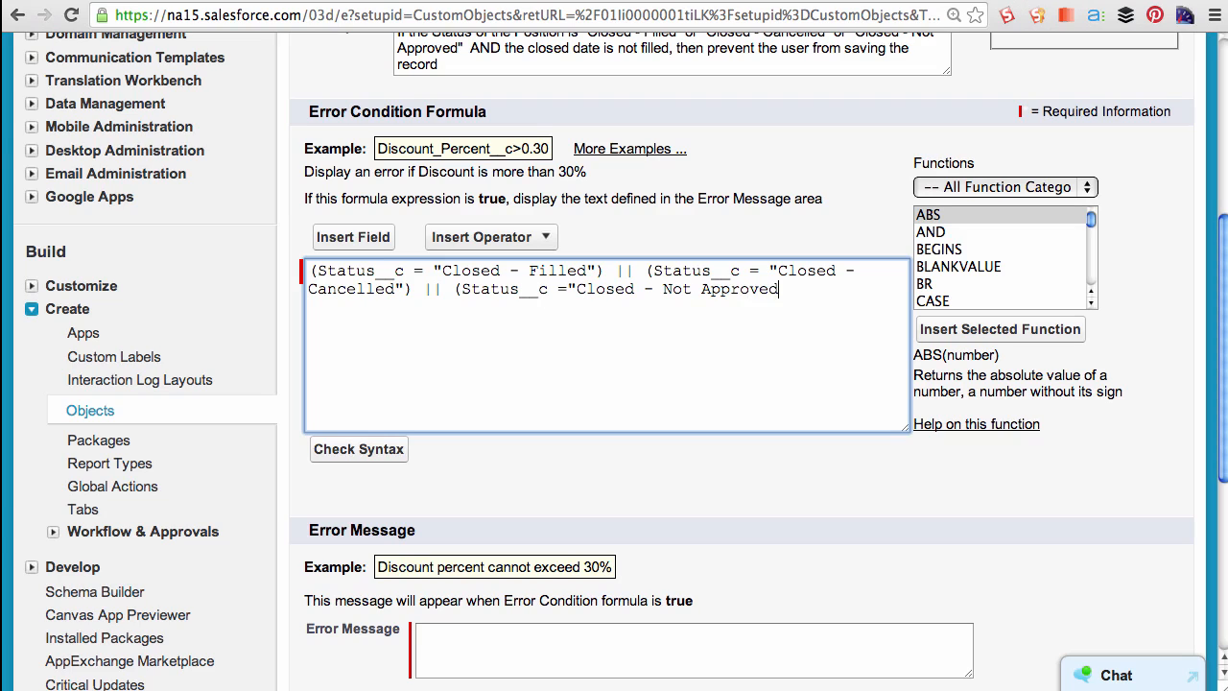
# - Add an && line and a placeholder note "close date is blank" below the status conditions
pyautogui.press('Return')
pyautogui.press('Return')
pyautogui.write('&&')
pyautogui.press('Return')
pyautogui.press('Return')
pyautogui.write('close date is blan')
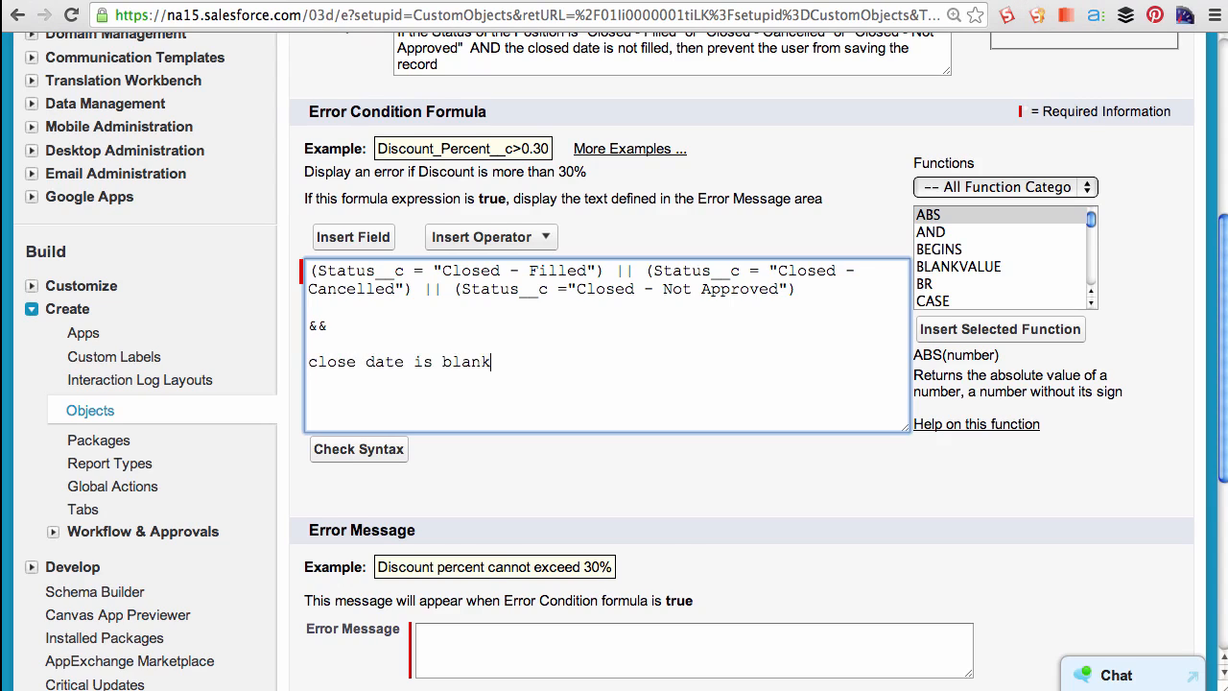
pyautogui.write('k')
pyautogui.scroll(-3, 1036, 175)
pyautogui.scroll(3, 1036, 176)
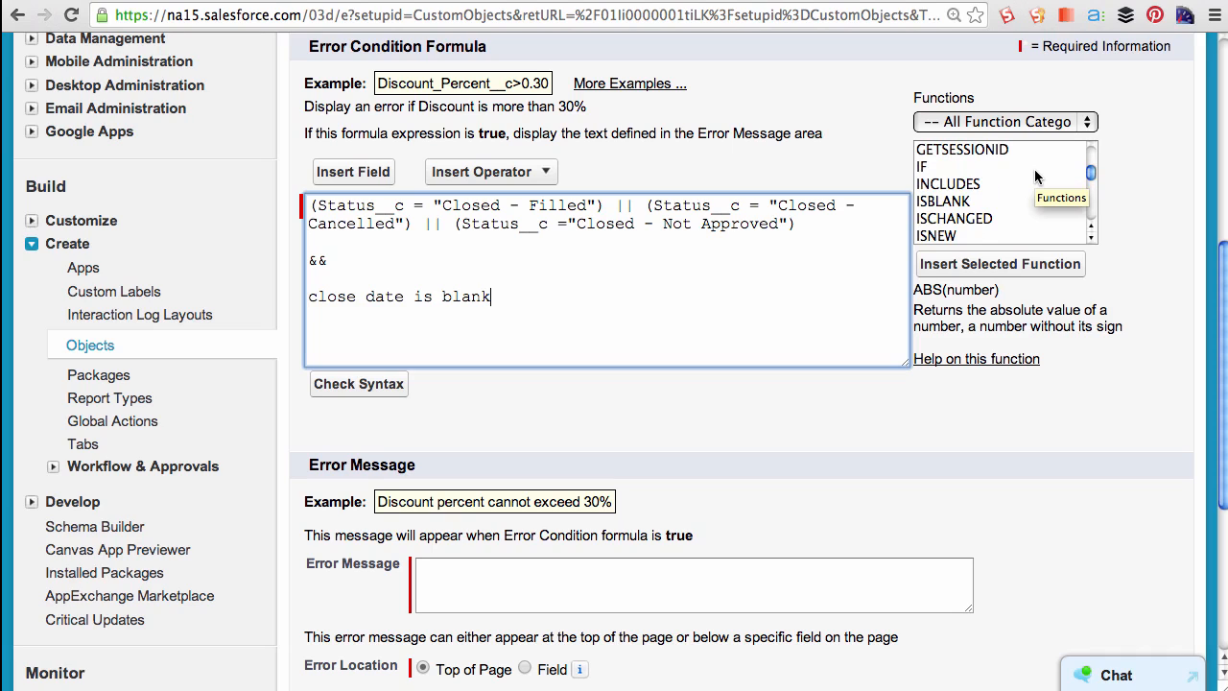
# - Insert the ISBLANK function in place of the placeholder note and set its argument to Close_Date__c
pyautogui.click(929, 202)
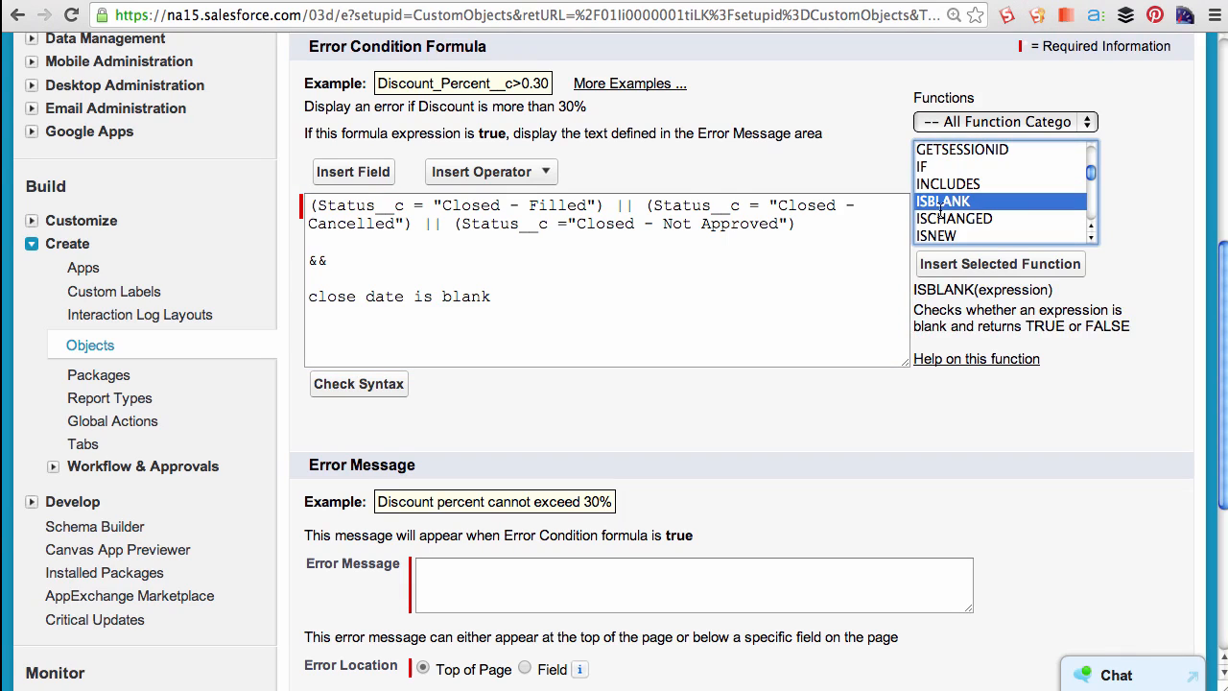
pyautogui.click(965, 264)
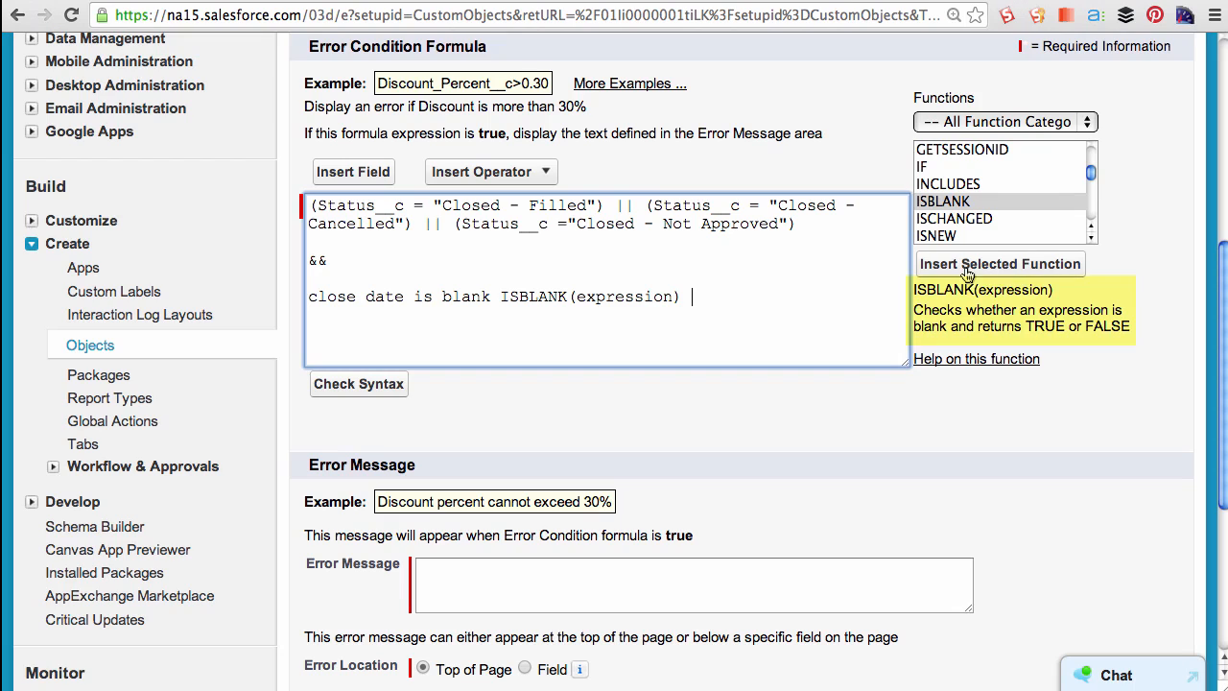
pyautogui.moveTo(496, 296); pyautogui.dragTo(310, 299)
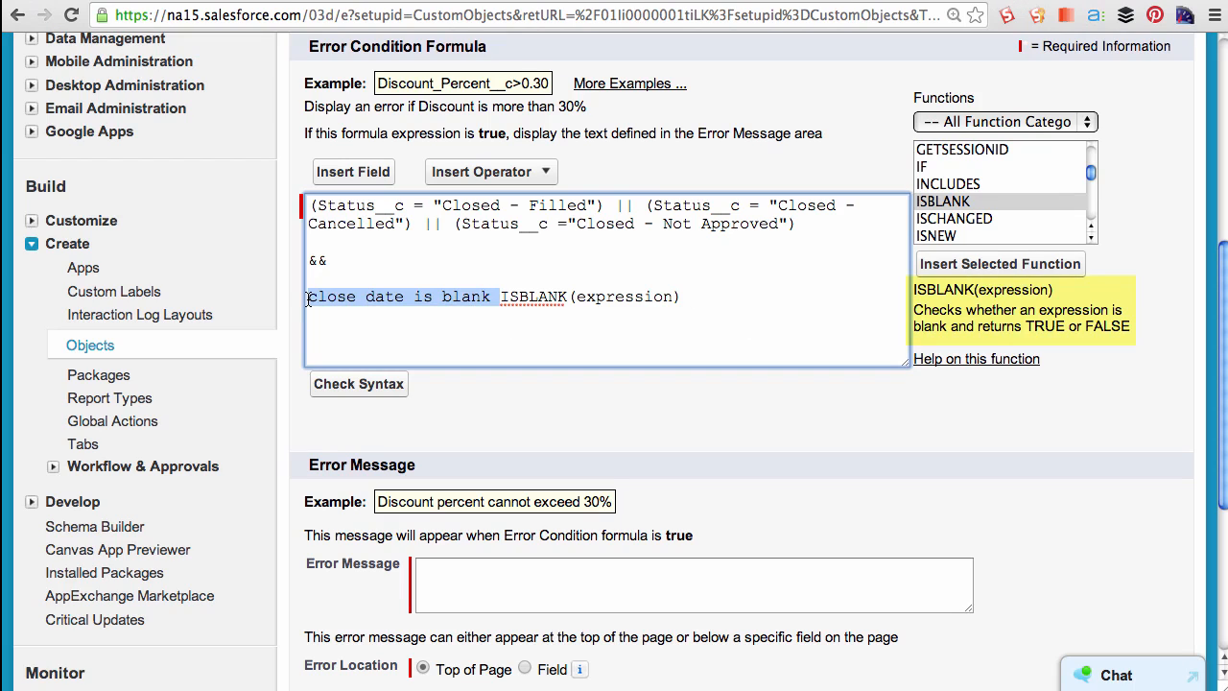
pyautogui.press('BackSpace')
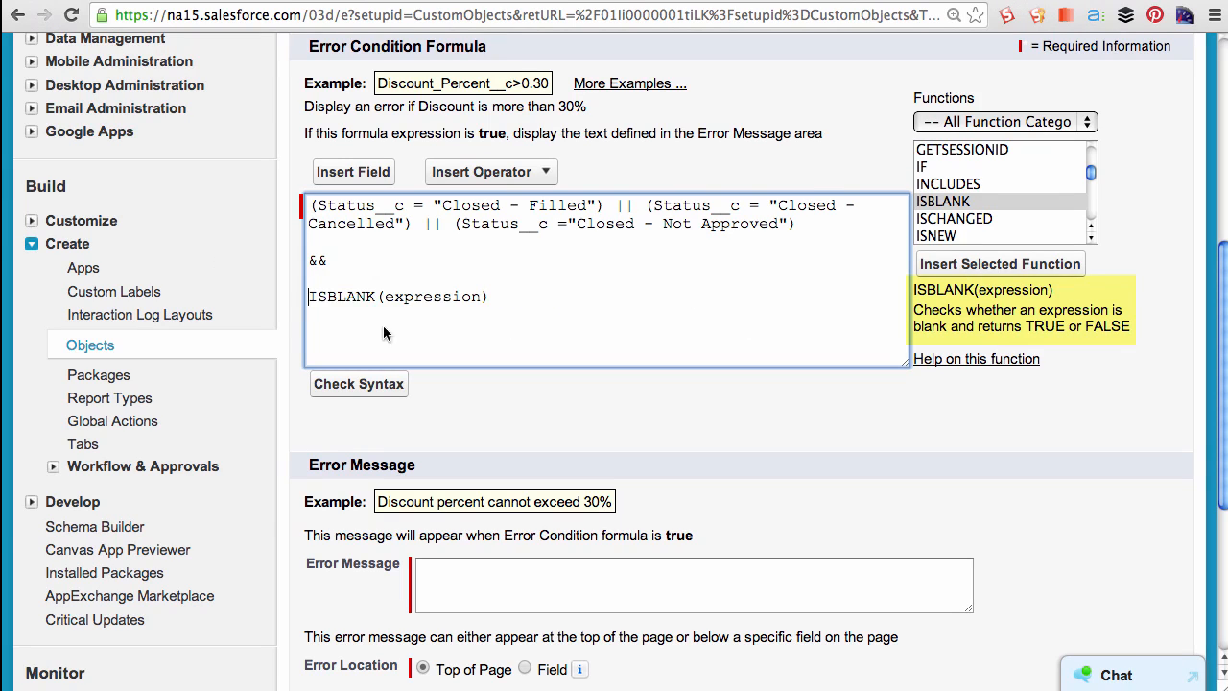
pyautogui.moveTo(480, 297); pyautogui.dragTo(387, 305)
pyautogui.press('BackSpace')
pyautogui.write('Close')
pyautogui.write('_Date')
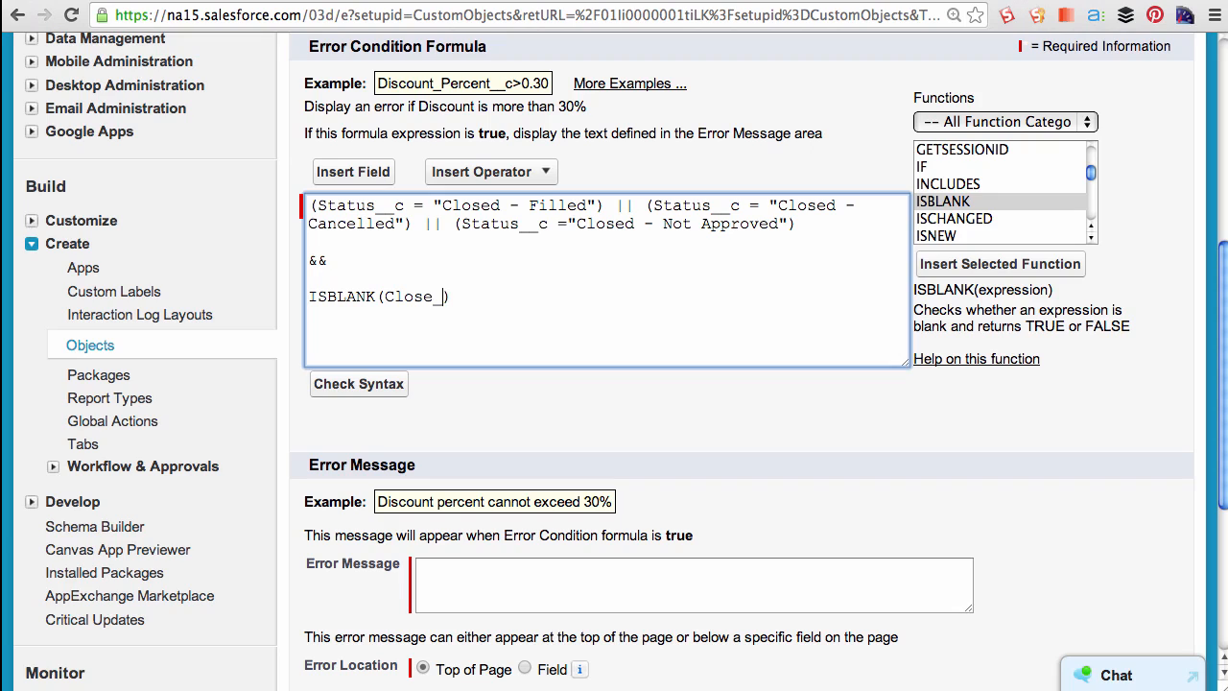
pyautogui.write('__c')
# - Copy the ISPICKVAL function signature and paste it over the three status comparisons
pyautogui.moveTo(317, 207); pyautogui.dragTo(405, 207)
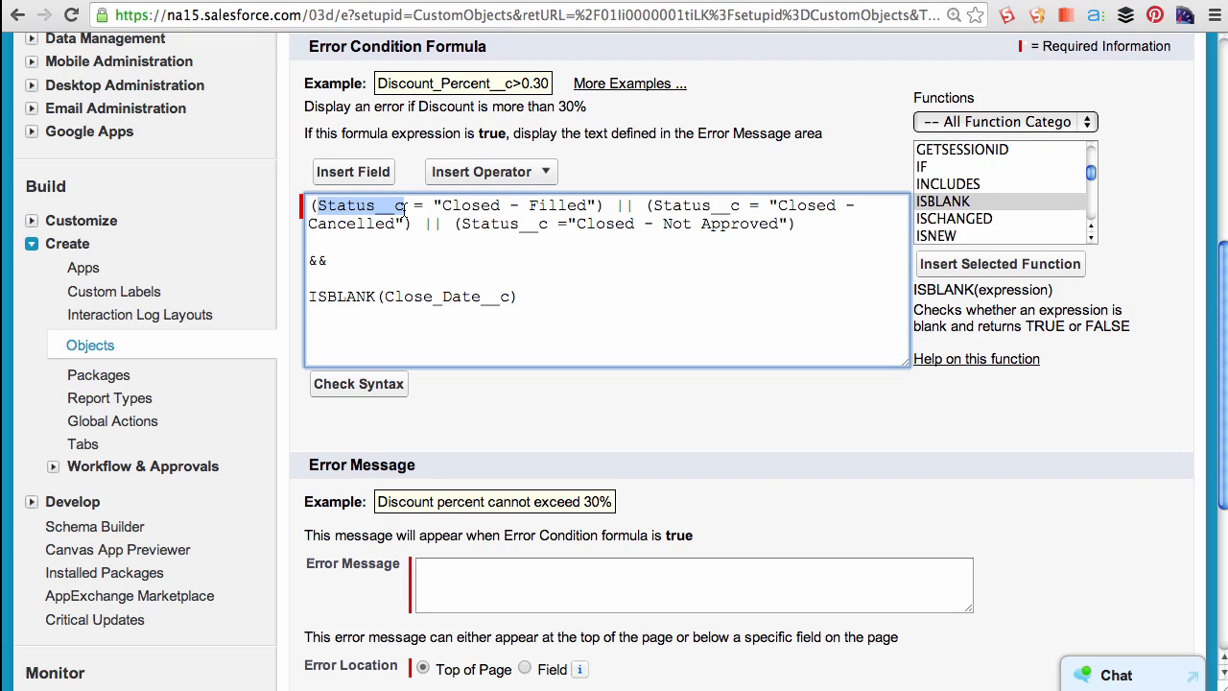
pyautogui.click(492, 270)
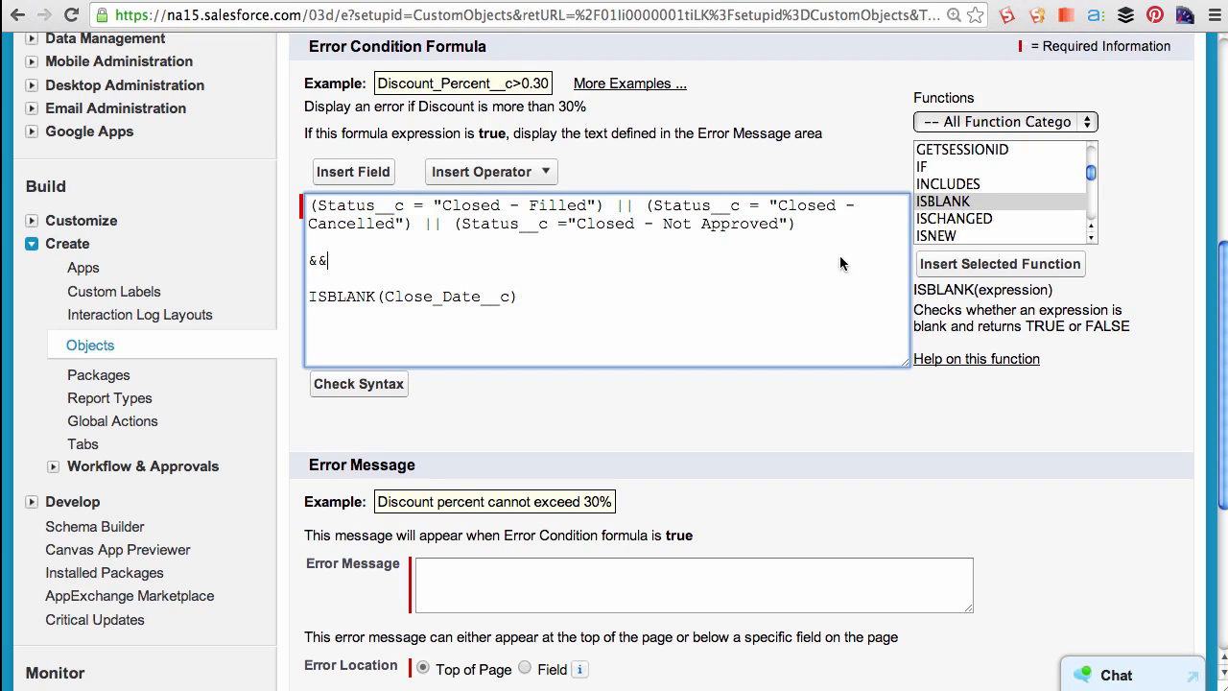
pyautogui.click(1091, 176)
pyautogui.moveTo(1091, 175); pyautogui.dragTo(1090, 182)
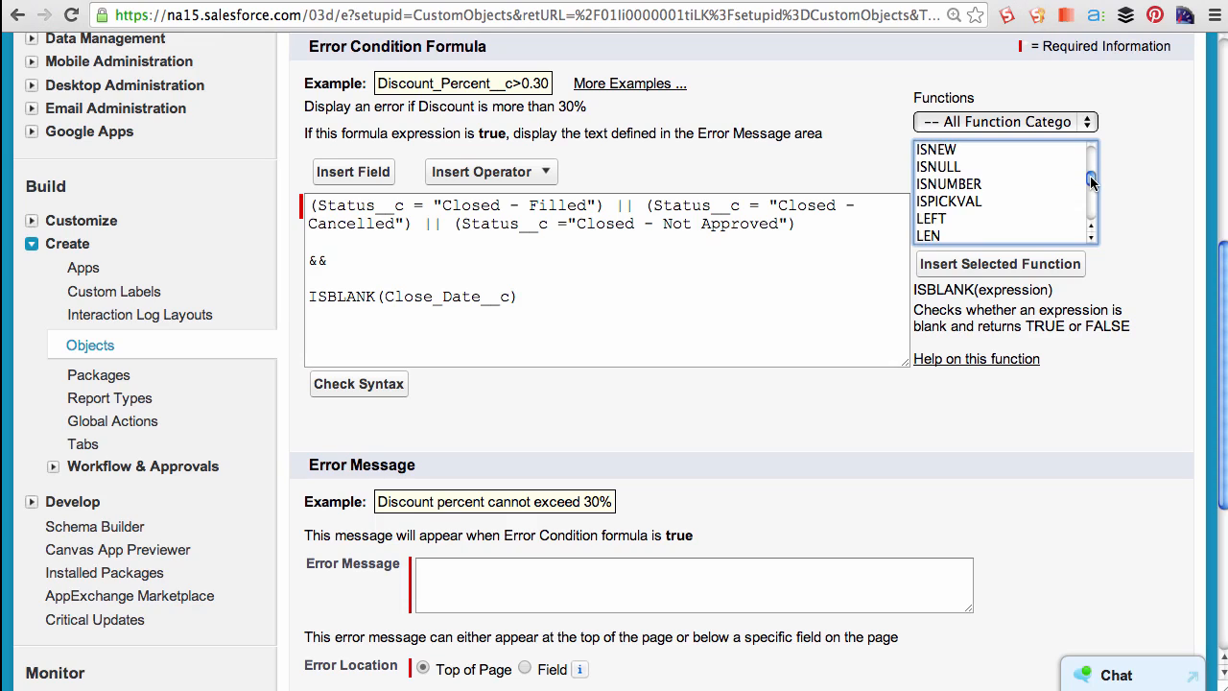
pyautogui.click(965, 200)
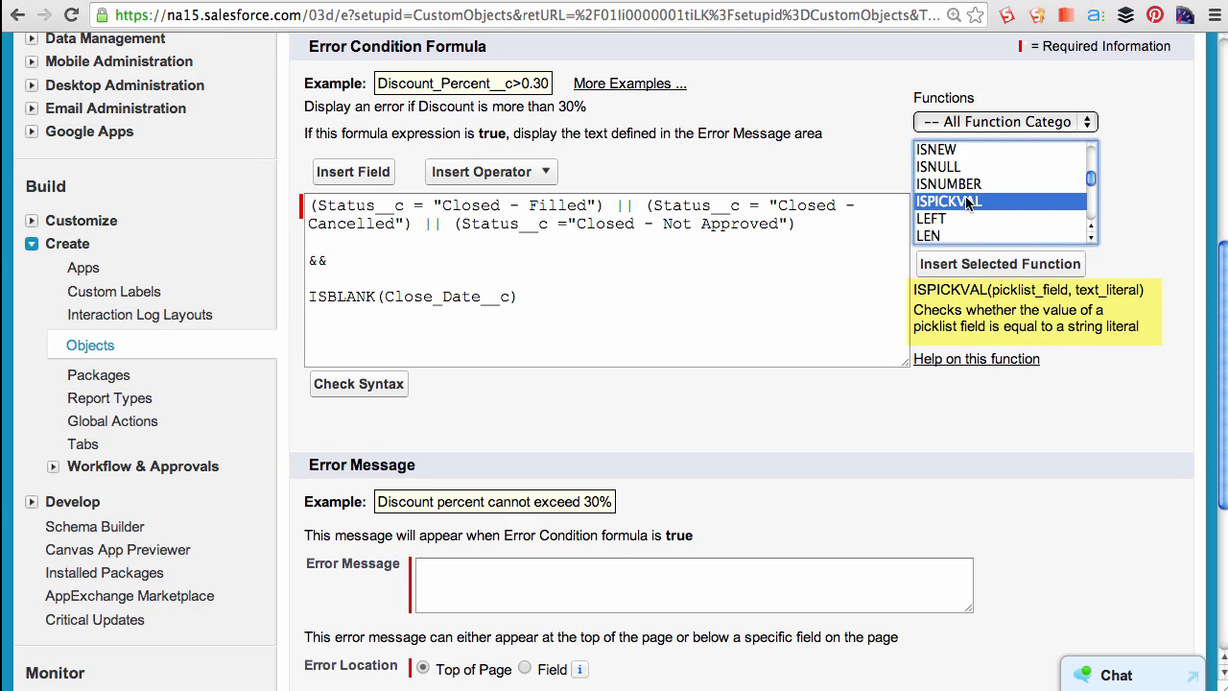
pyautogui.click(906, 286)
pyautogui.moveTo(912, 288); pyautogui.dragTo(1138, 292)
pyautogui.click(575, 225)
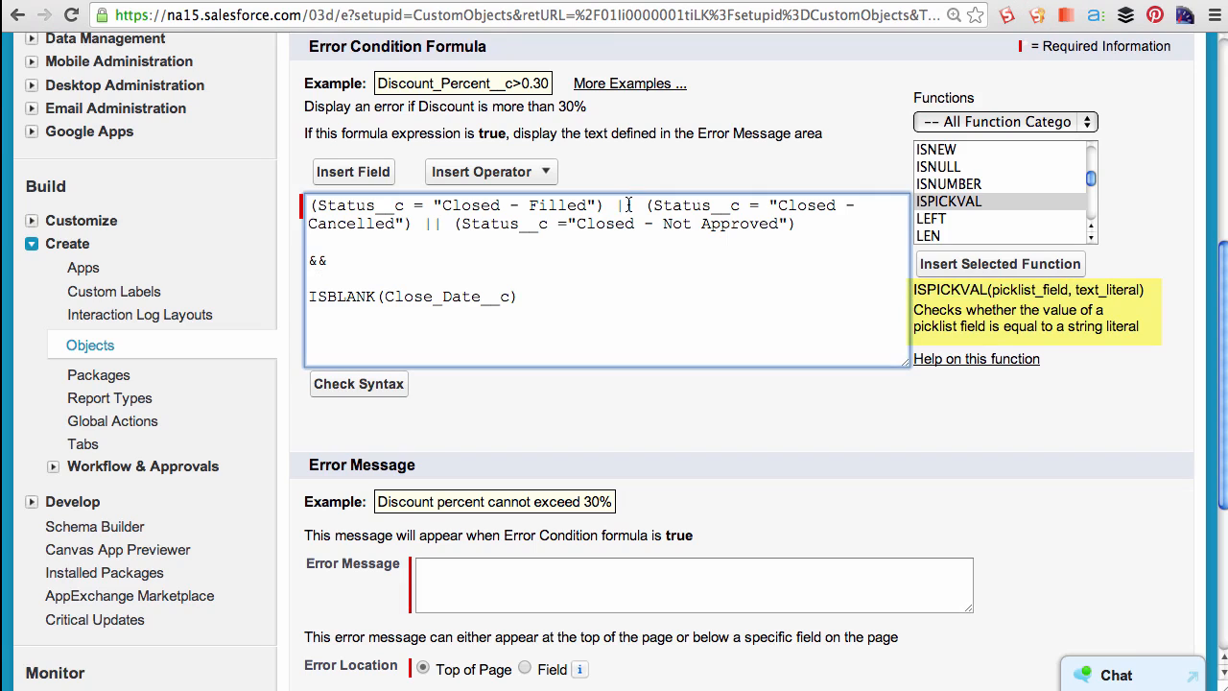
pyautogui.moveTo(818, 226); pyautogui.dragTo(238, 224)
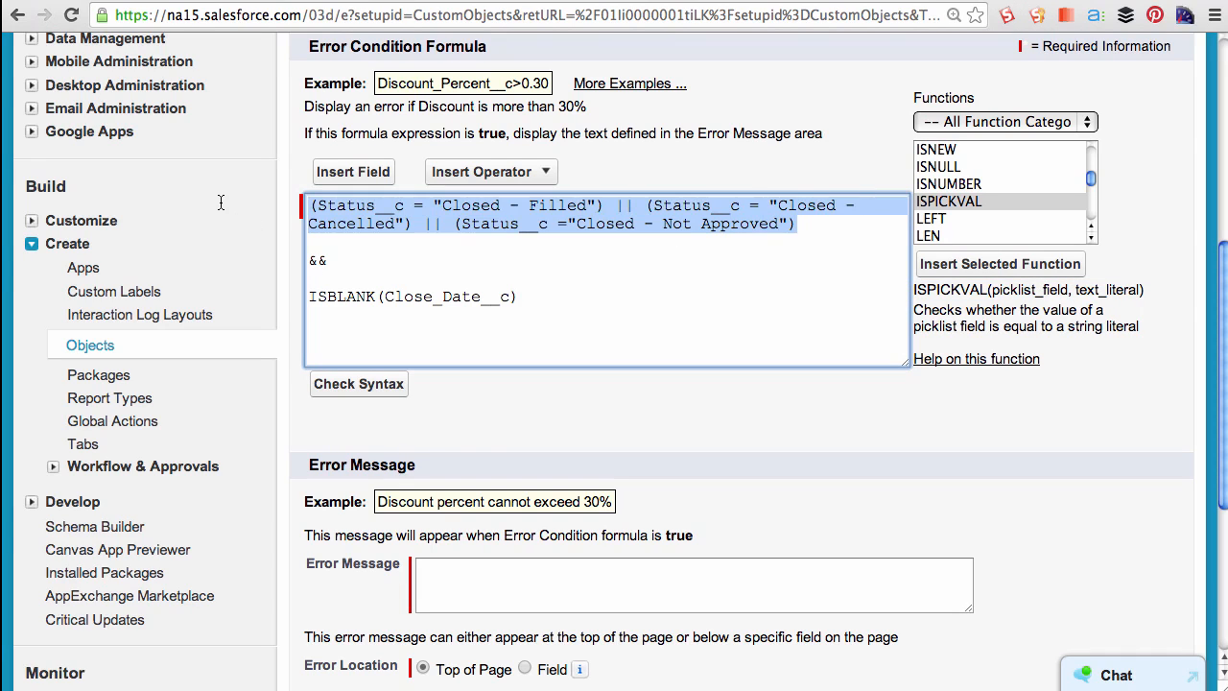
pyautogui.write('ISPICKVAL(picklist_field, text_literal)')
# - Fill in the ISPICKVAL arguments as Status__c and "Closed - Filled", then append ||
pyautogui.moveTo(541, 207); pyautogui.dragTo(404, 207)
pyautogui.write('Status__c')
pyautogui.doubleClick(549, 205)
pyautogui.press('BackSpace')
pyautogui.write('"Closed - Filled"')
pyautogui.press('End')
pyautogui.write('||')
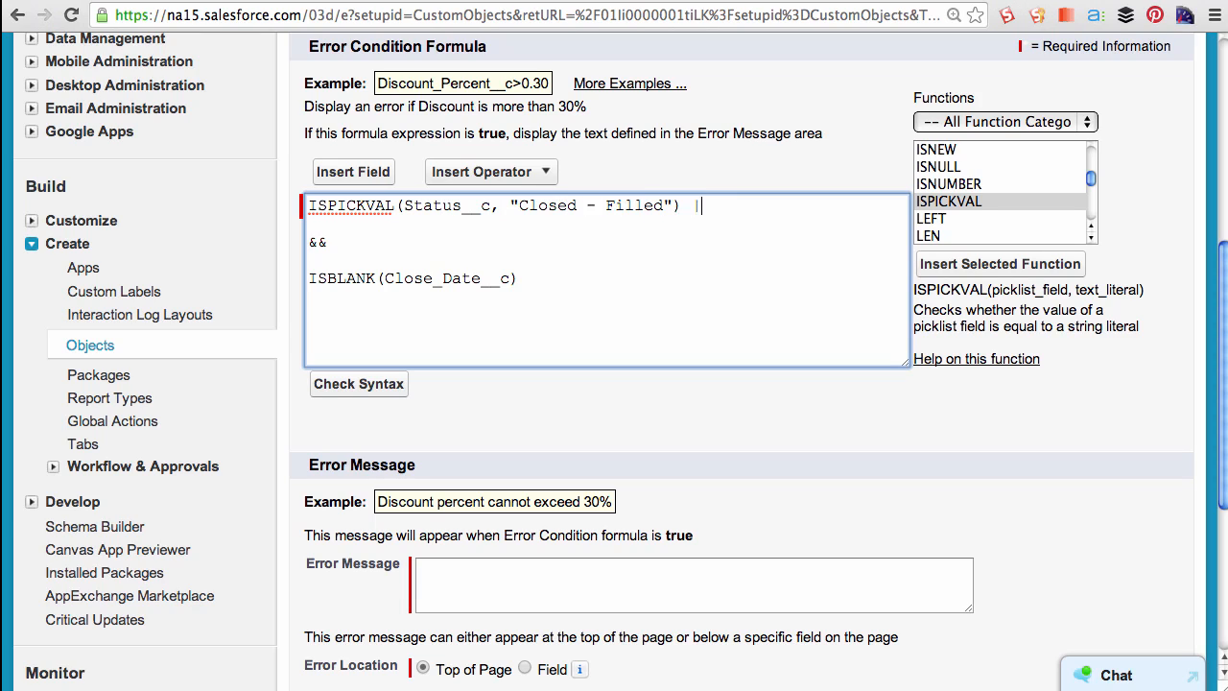
# - Add a second ISPICKVAL line checking Status__c for "Closed - Cancelled"
pyautogui.press('Return')
pyautogui.moveTo(679, 205); pyautogui.dragTo(306, 205)
pyautogui.press('super+c')
pyautogui.click(322, 226)
pyautogui.press('super+v')
pyautogui.moveTo(624, 226); pyautogui.dragTo(661, 226)
pyautogui.doubleClick(662, 226)
pyautogui.write('Cancelled')
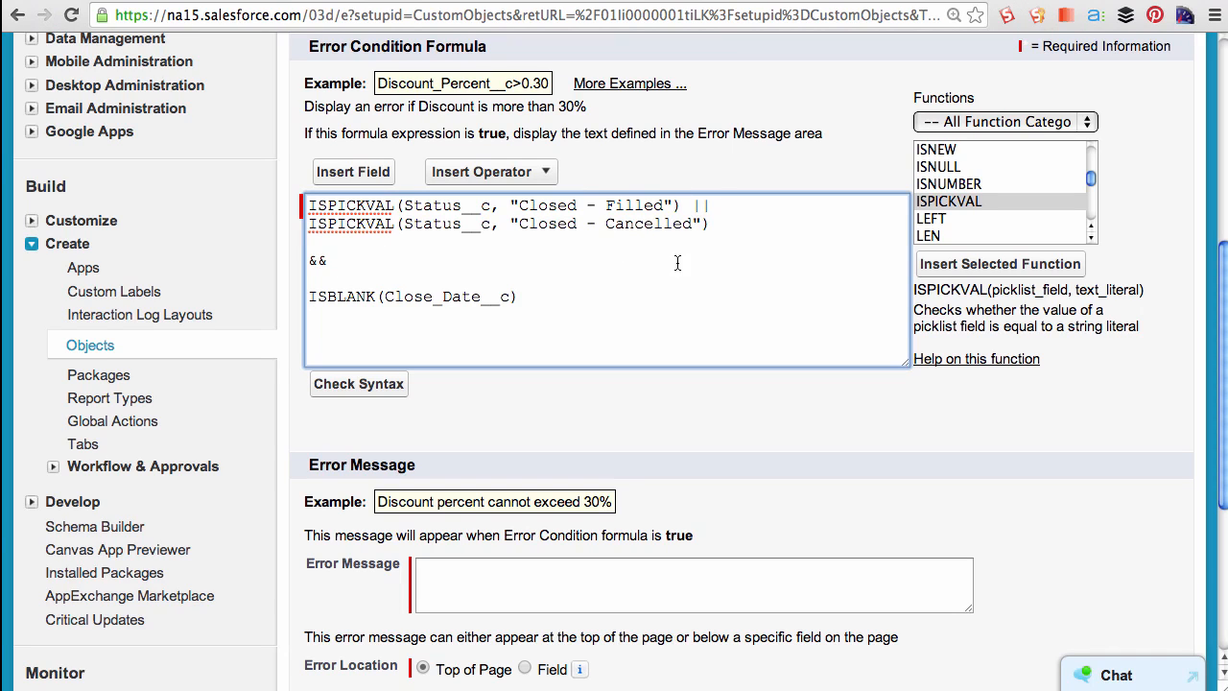
# - Add a third ISPICKVAL line checking Status__c for "Closed - Not Approved"
pyautogui.press('Return')
pyautogui.press('super+v')
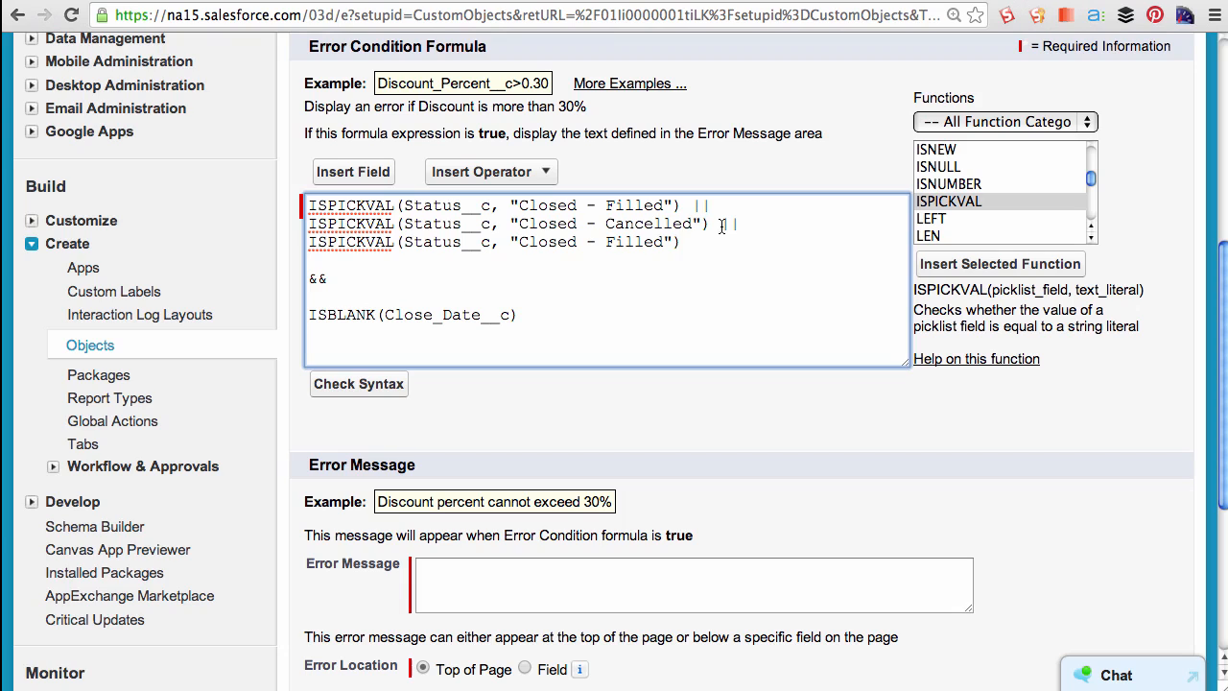
pyautogui.moveTo(664, 242); pyautogui.dragTo(606, 242)
pyautogui.write('Not Approved')
# - Wrap the three ISPICKVAL checks in OR( ), replacing each || with a comma
pyautogui.click(306, 210)
pyautogui.press('Return')
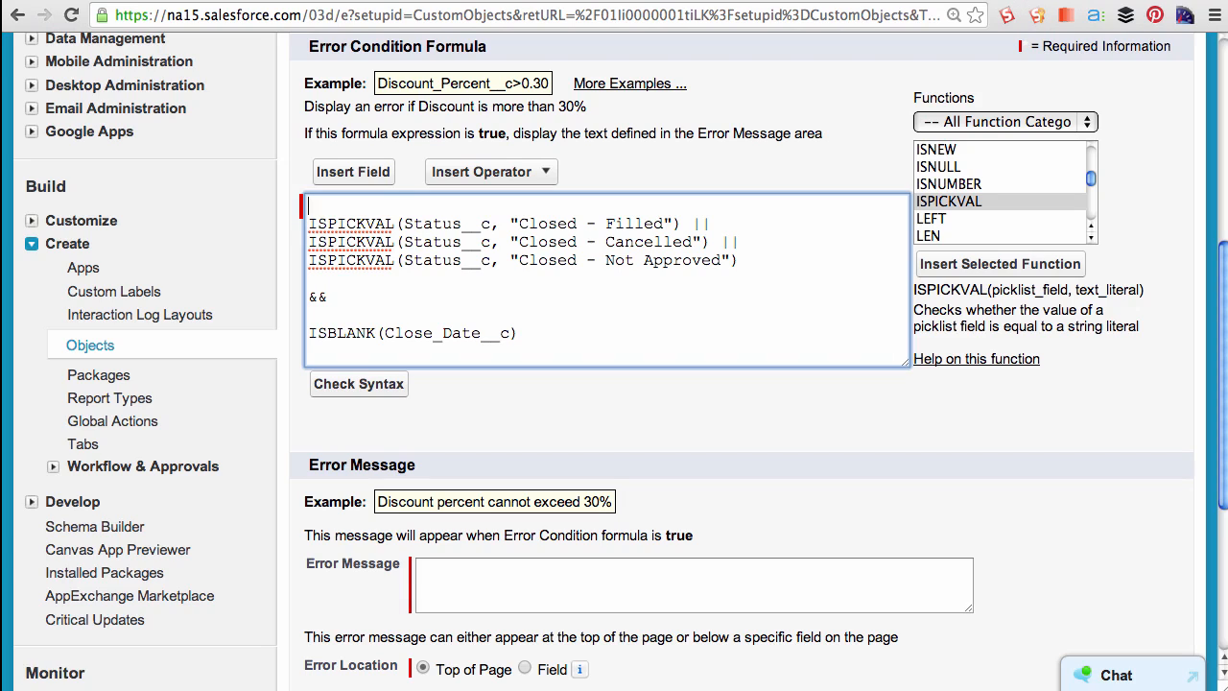
pyautogui.write('OR')
pyautogui.click(710, 224)
pyautogui.press('BackSpace')
pyautogui.press('BackSpace')
pyautogui.press('BackSpace')
pyautogui.write(',')
pyautogui.click(731, 249)
pyautogui.press('BackSpace')
pyautogui.press('BackSpace')
pyautogui.press('BackSpace')
pyautogui.write(',')
pyautogui.click(734, 261)
pyautogui.press('Return')
pyautogui.write(')')
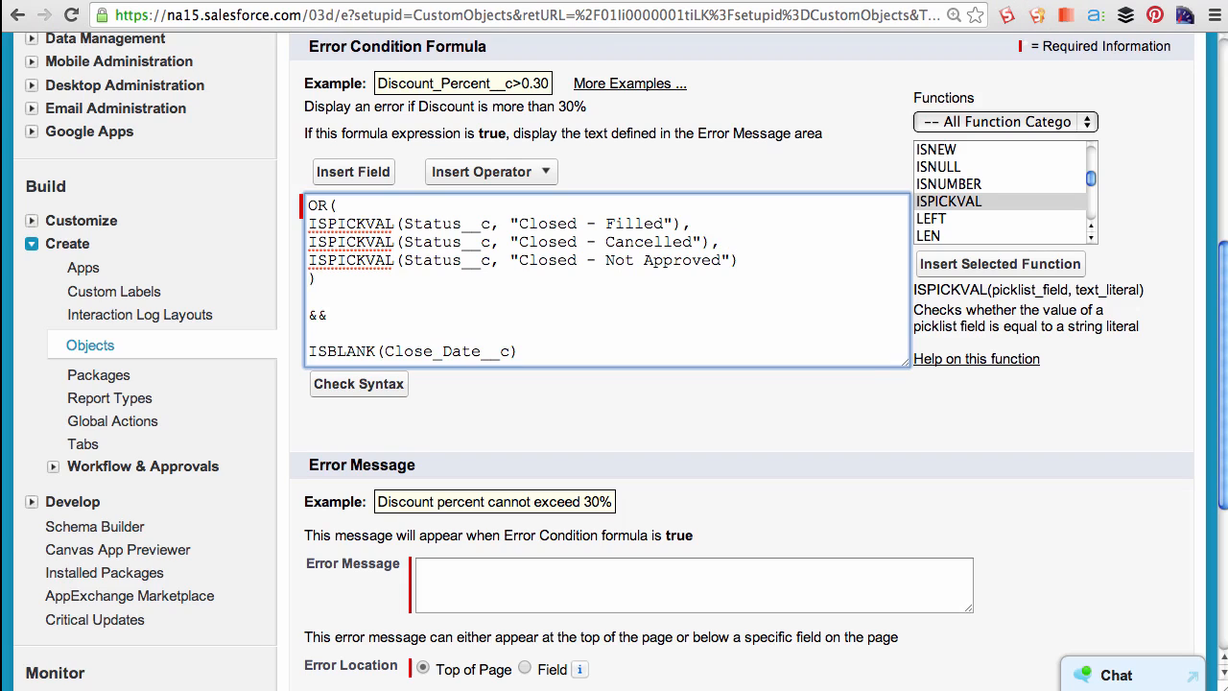
# - Replace the && with an AND( ) function enclosing the OR block and the ISBLANK(Close_Date__c) check
pyautogui.moveTo(330, 318); pyautogui.dragTo(278, 314)
pyautogui.press('BackSpace')
pyautogui.press('super+Up')
pyautogui.press('Return')
pyautogui.press('Return')
pyautogui.press('Up')
pyautogui.press('Up')
pyautogui.write('AND')
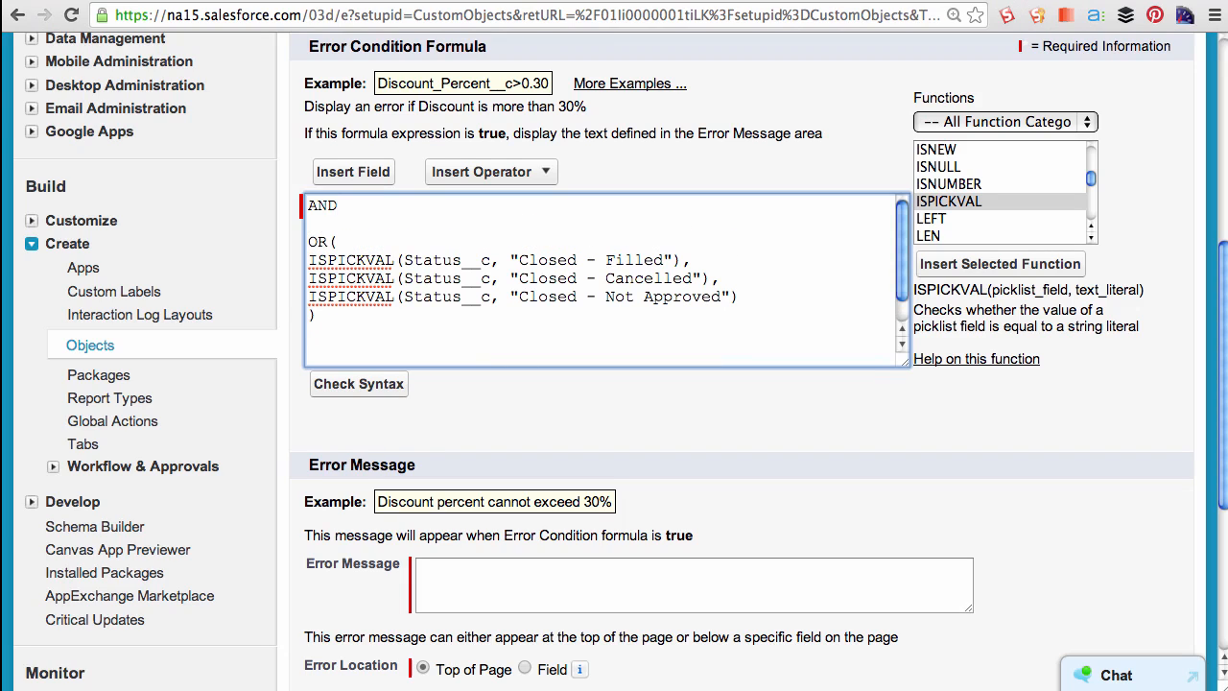
pyautogui.press('Delete')
pyautogui.press('Delete')
# - Indent the nested lines of the formula so the OR block sits inside AND
pyautogui.click(309, 242)
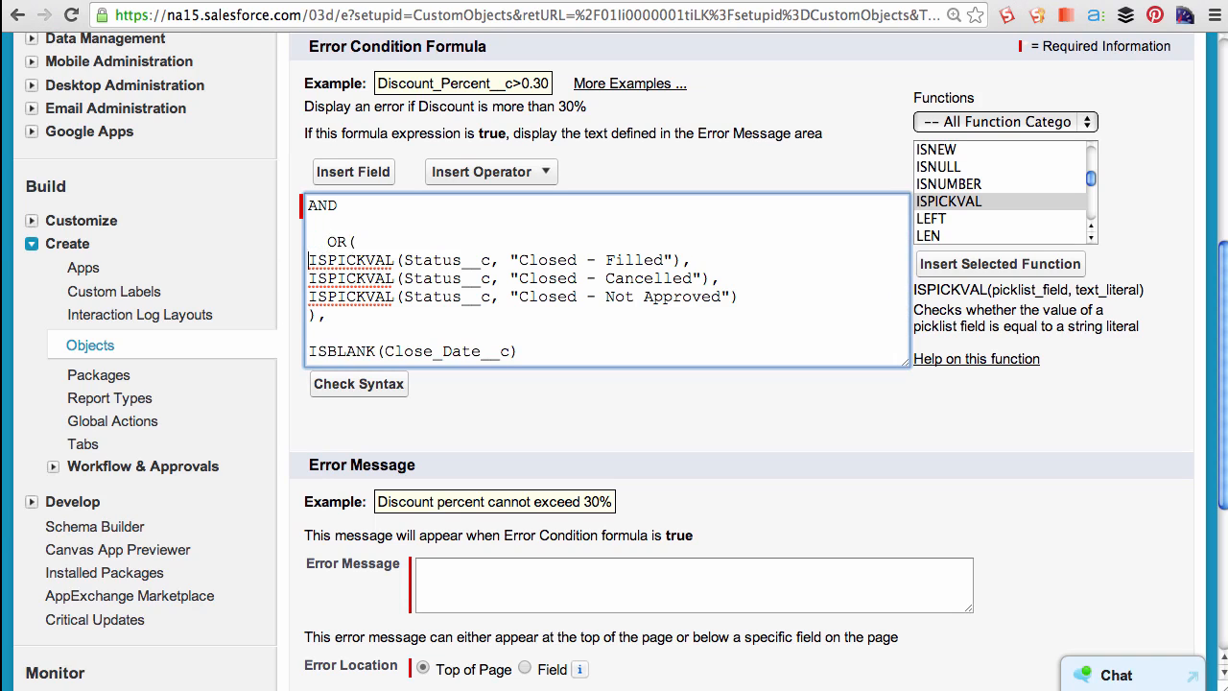
pyautogui.click(310, 263)
pyautogui.click(310, 278)
pyautogui.click(310, 297)
pyautogui.click(309, 315)
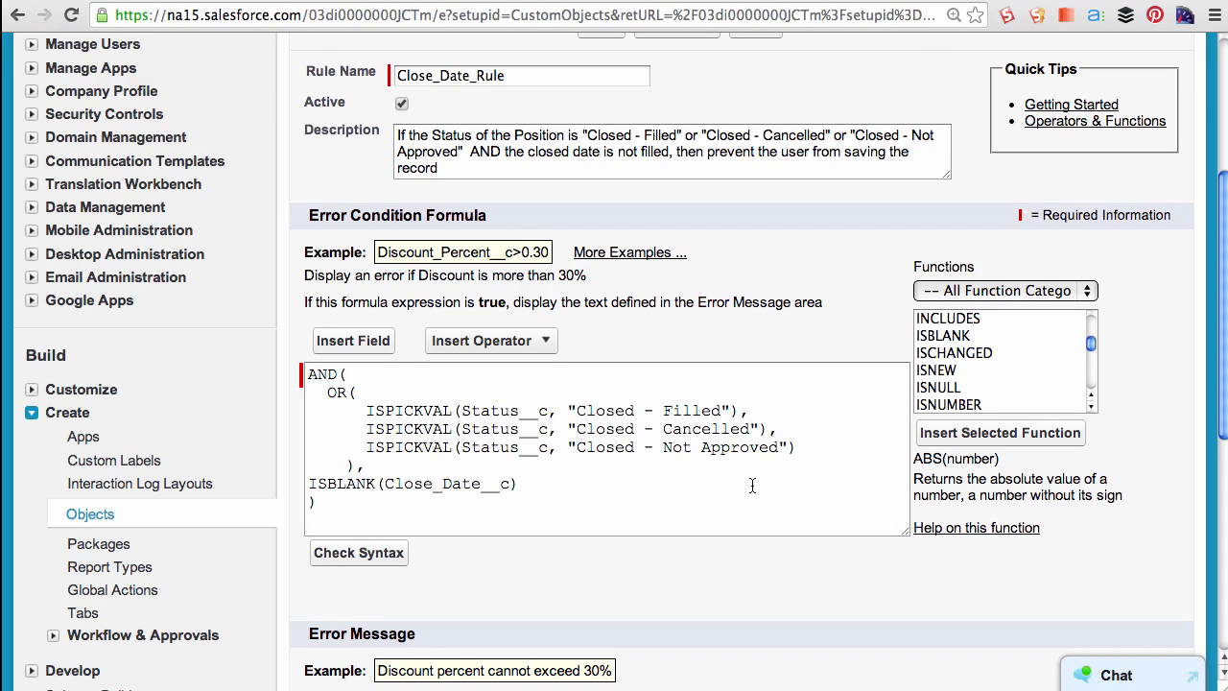
# - Set the error message to "Please fill in the close date" shown at the Close Date field, and save the rule
pyautogui.write('lease fill in t')
pyautogui.write('he close date')
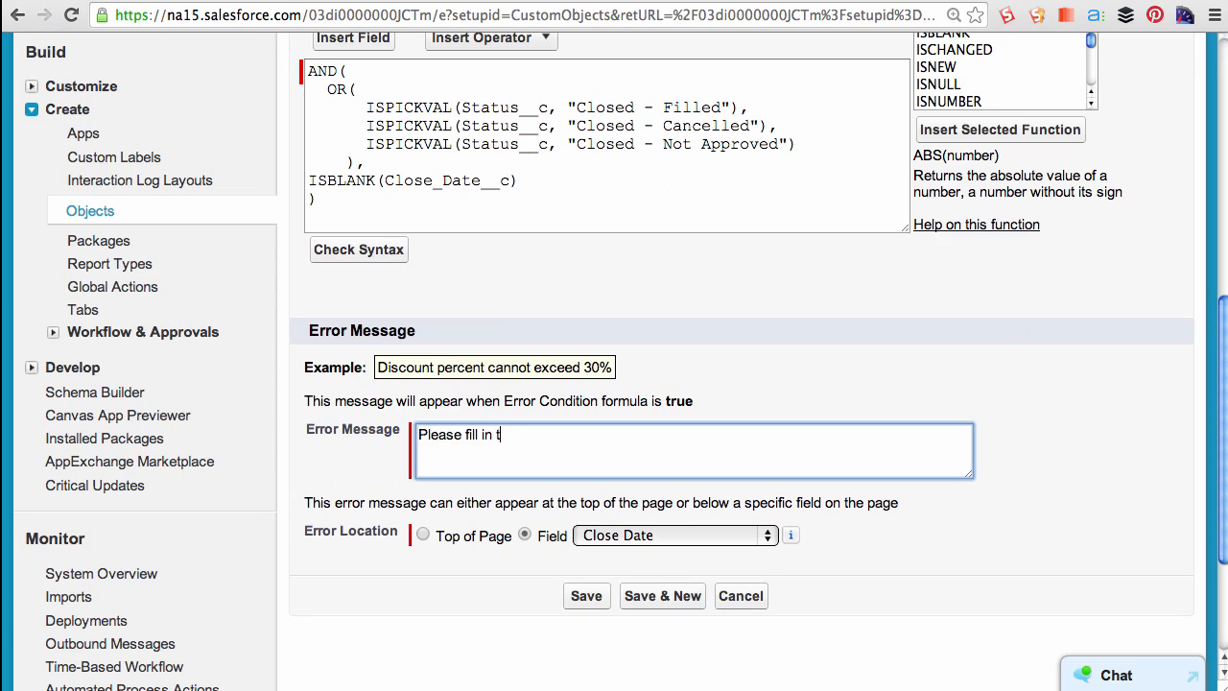
pyautogui.click(523, 534)
pyautogui.click(590, 596)
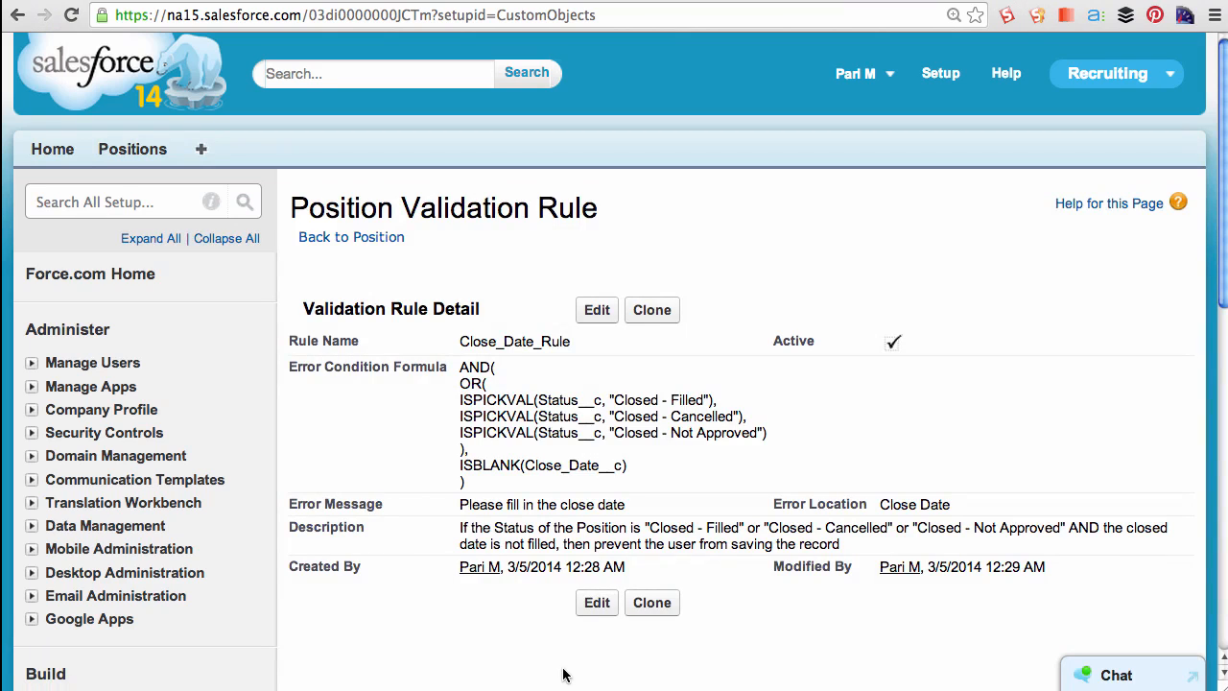
# - Test the rule by editing the Marketing Analyst position, setting Status to Closed - Cancelled, and saving
pyautogui.click(143, 153)
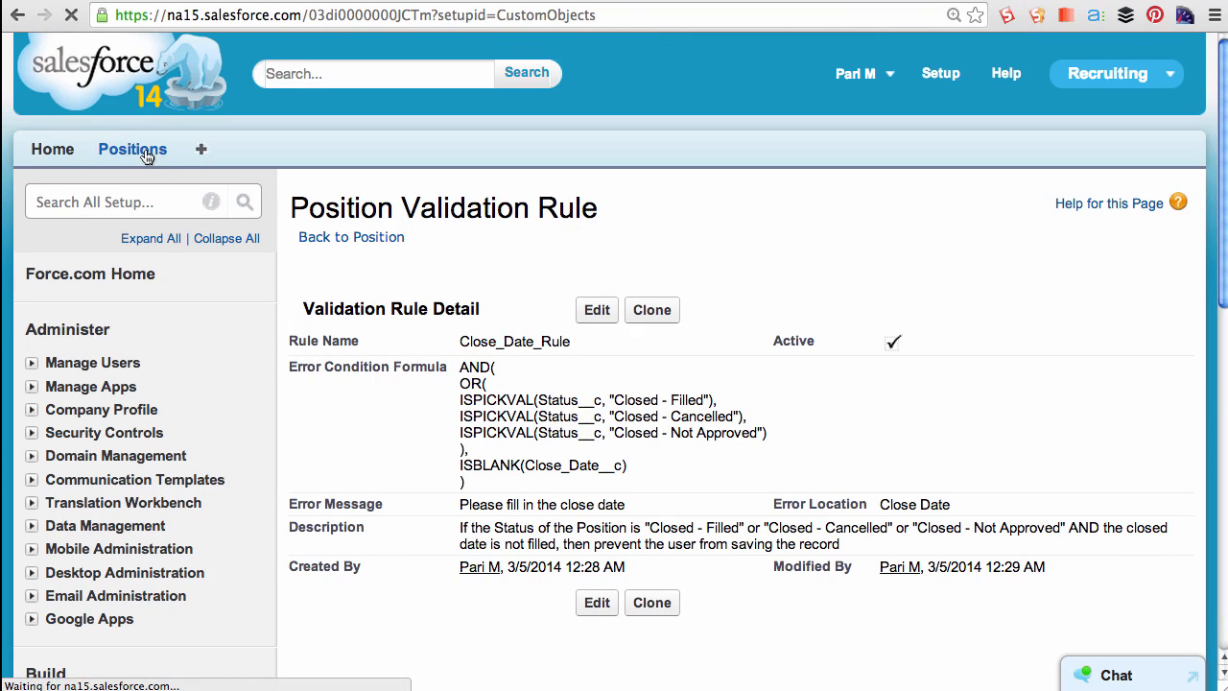
pyautogui.click(389, 404)
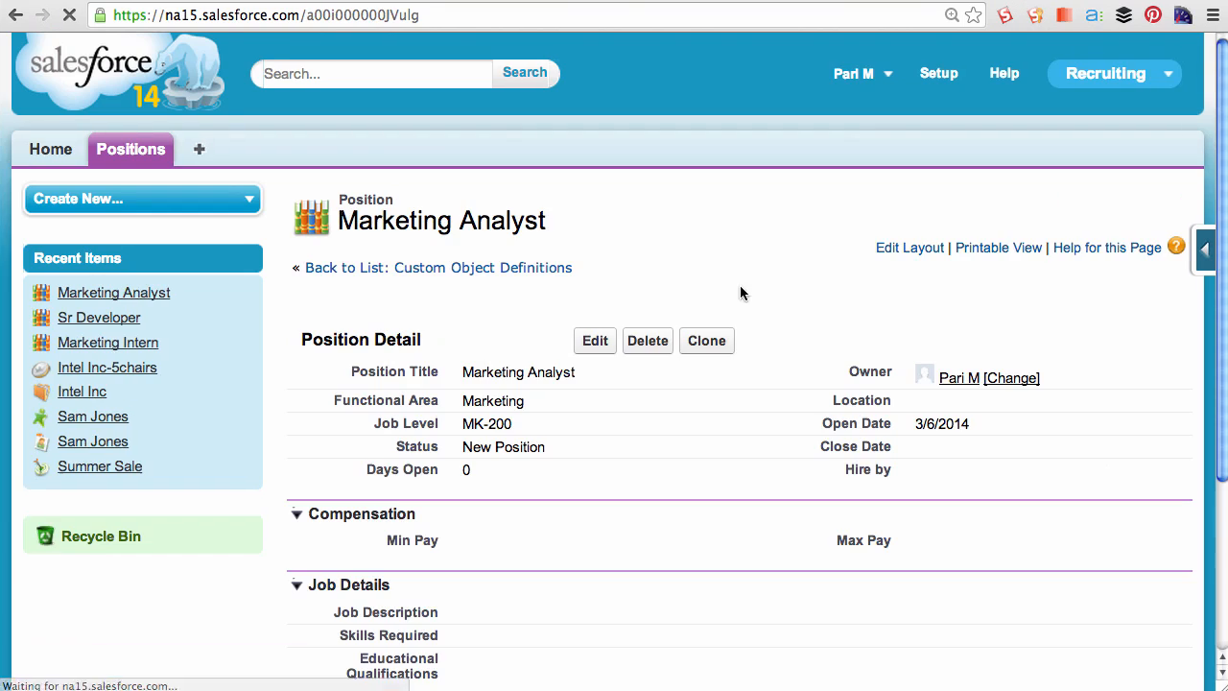
pyautogui.click(597, 343)
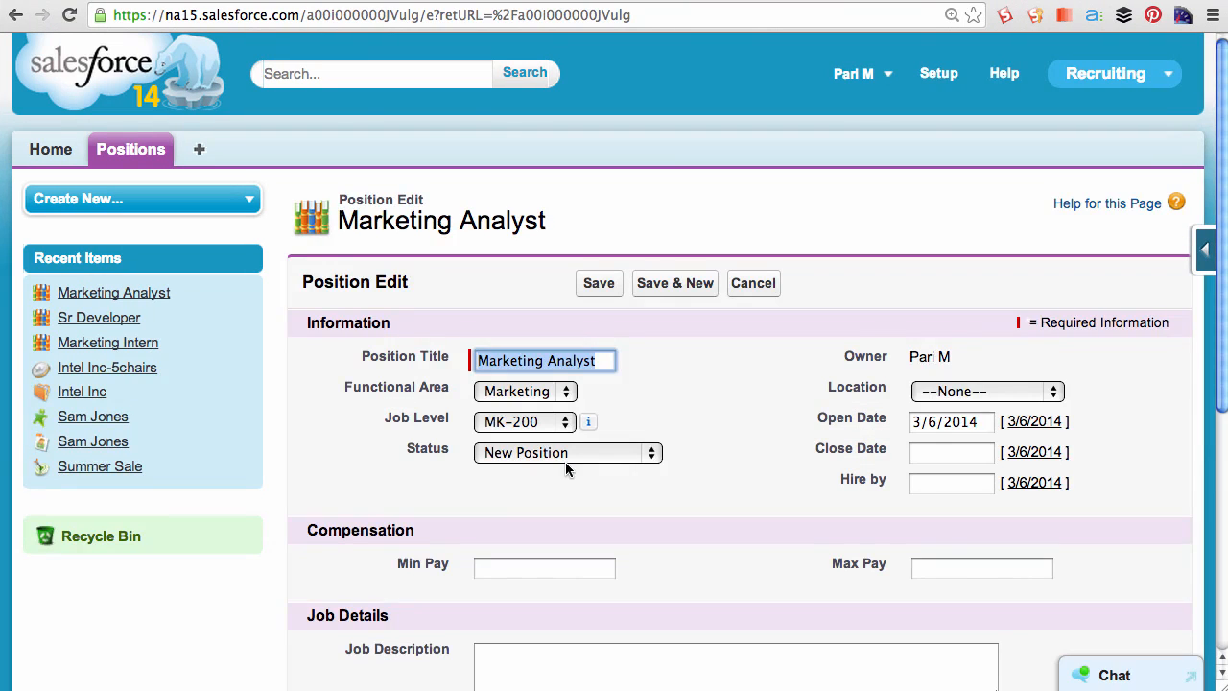
pyautogui.click(566, 454)
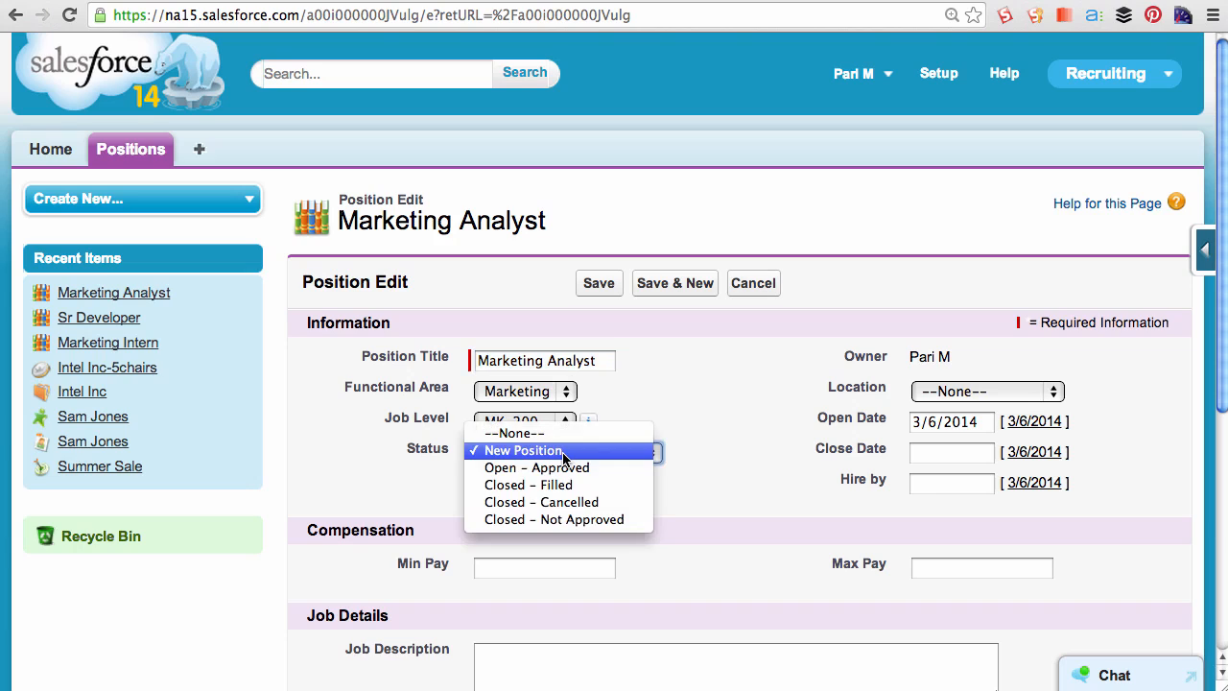
pyautogui.click(561, 501)
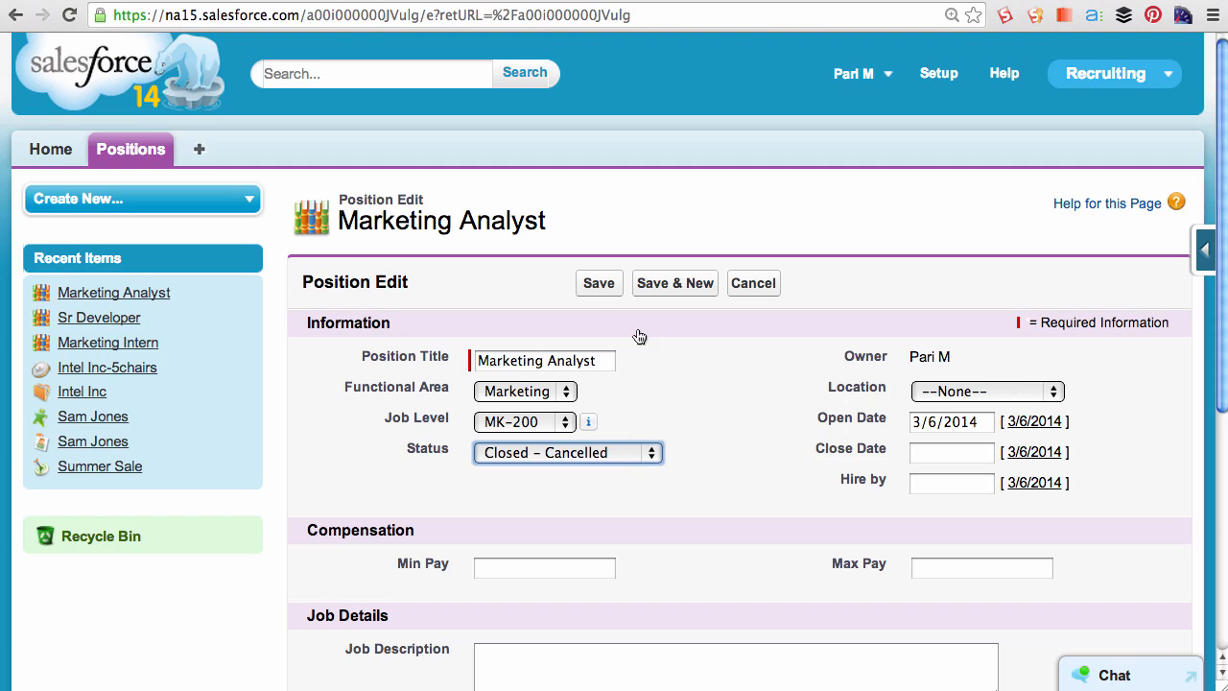
pyautogui.click(592, 286)
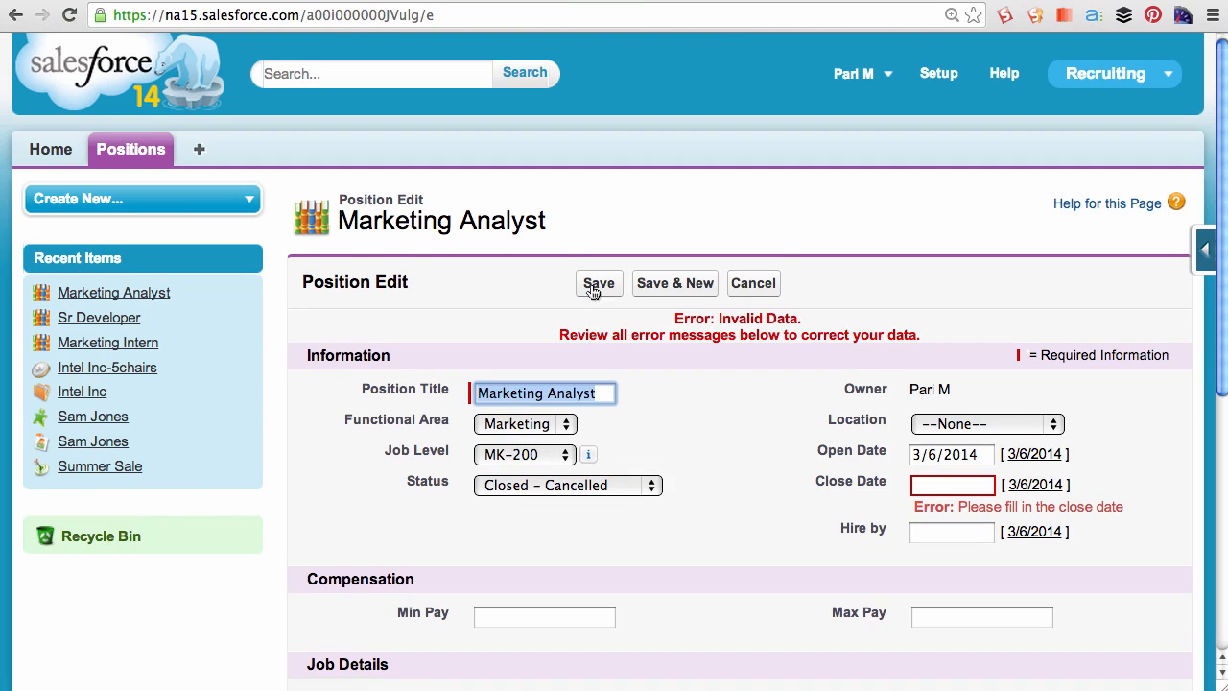
# - Set the Marketing Analyst position's Close Date to 3/21/2014 with the date picker
pyautogui.moveTo(957, 506); pyautogui.dragTo(1123, 509)
pyautogui.click(947, 488)
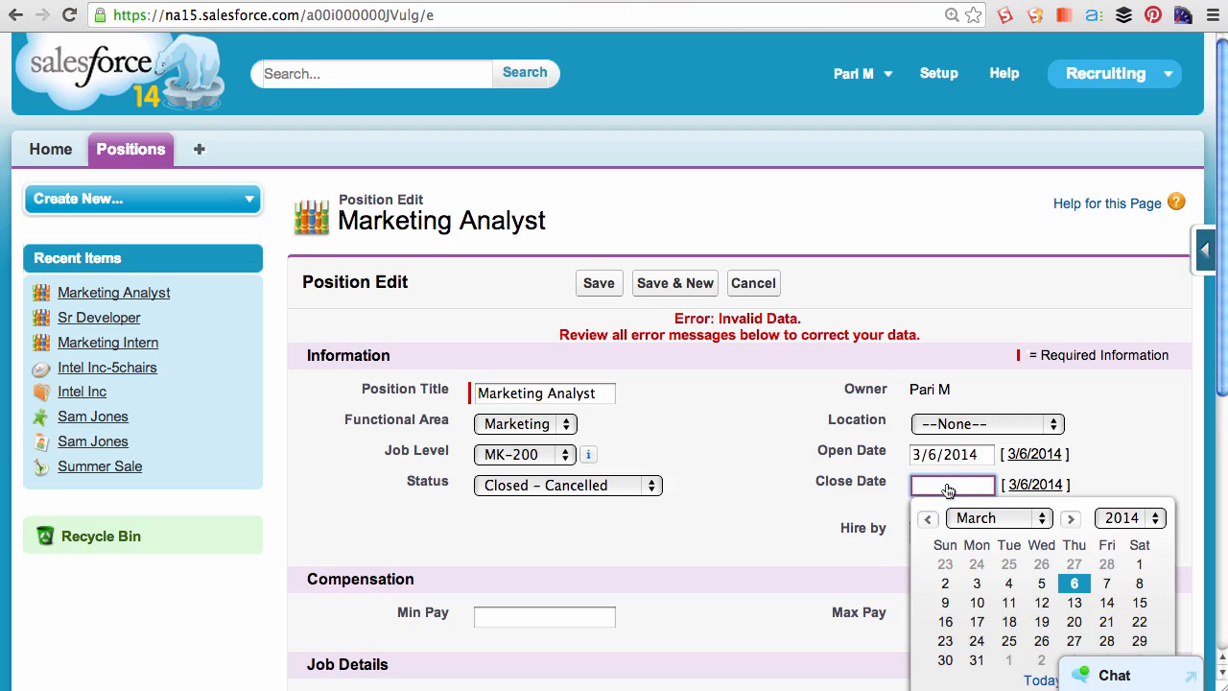
pyautogui.click(1106, 621)
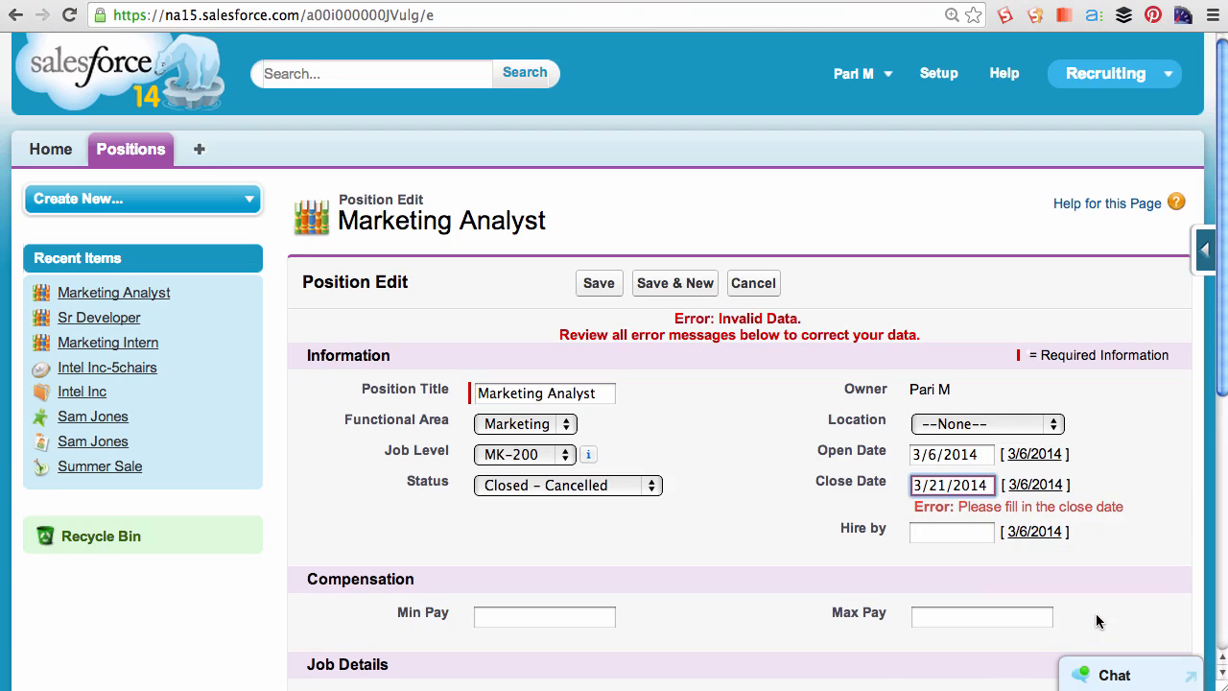
# - Save the Marketing Analyst position with its new close date
pyautogui.click(583, 287)
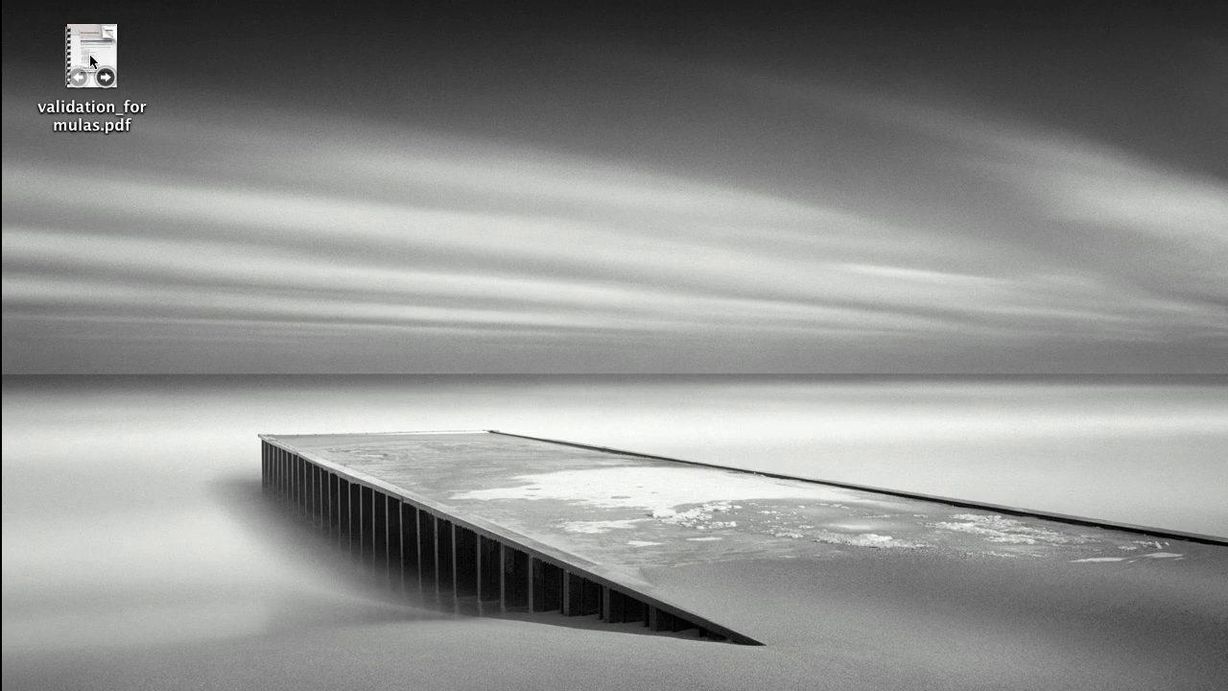
# - Open validation_formulas.pdf and read through the sample Useful Validation Rules and their formulas
pyautogui.click(88, 56)
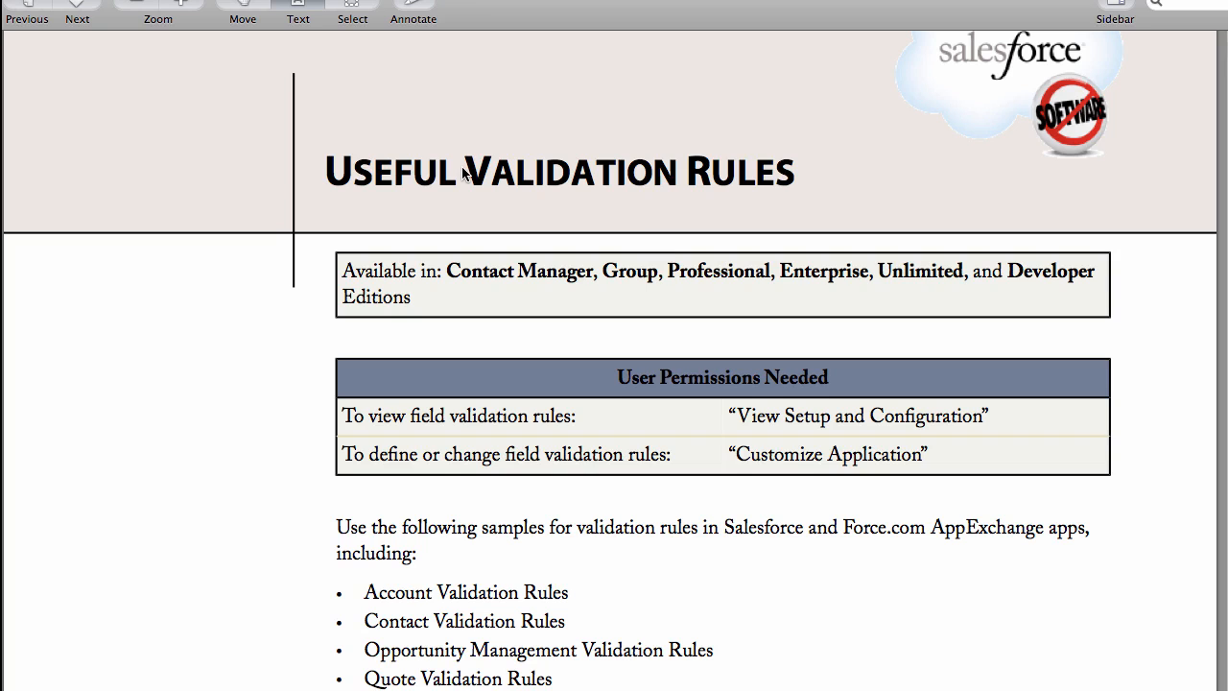
pyautogui.scroll(-10, 674, 233)
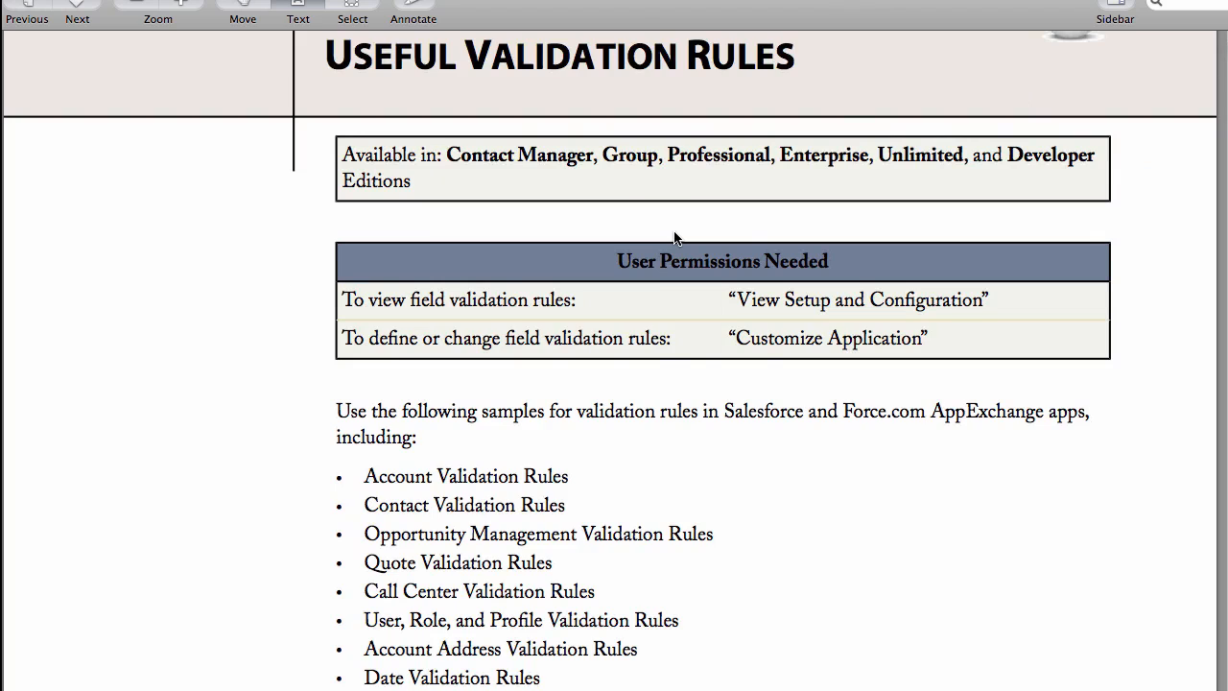
pyautogui.scroll(-15, 674, 237)
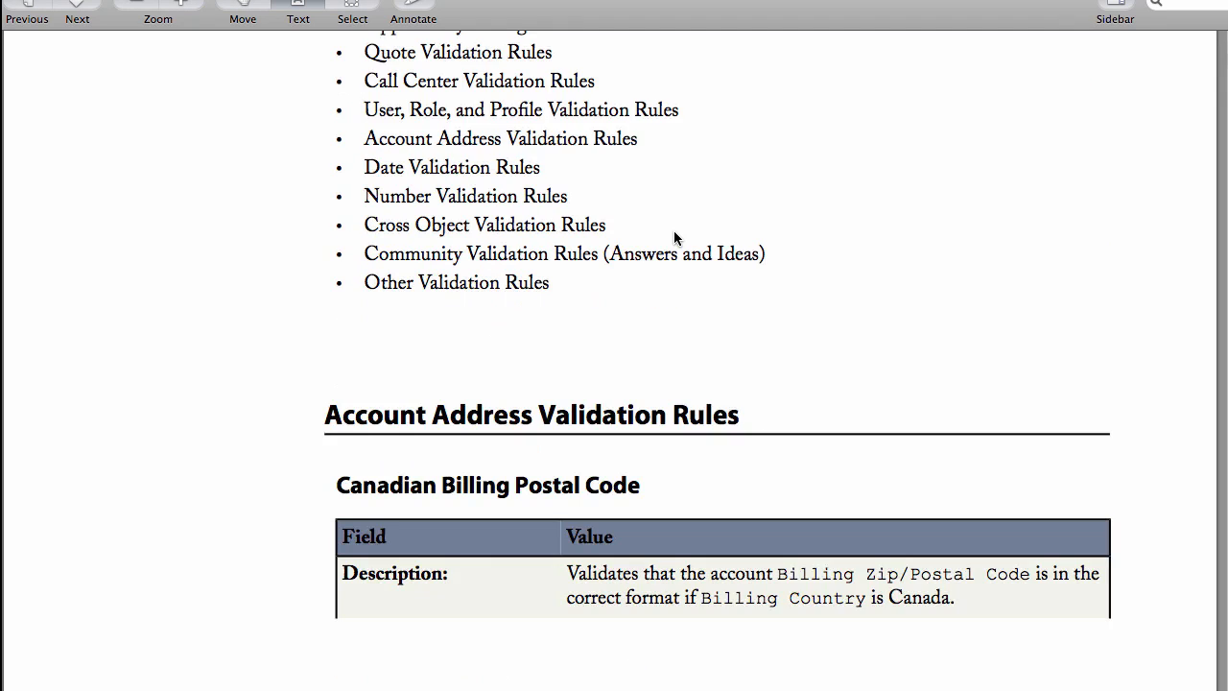
pyautogui.scroll(-10, 674, 238)
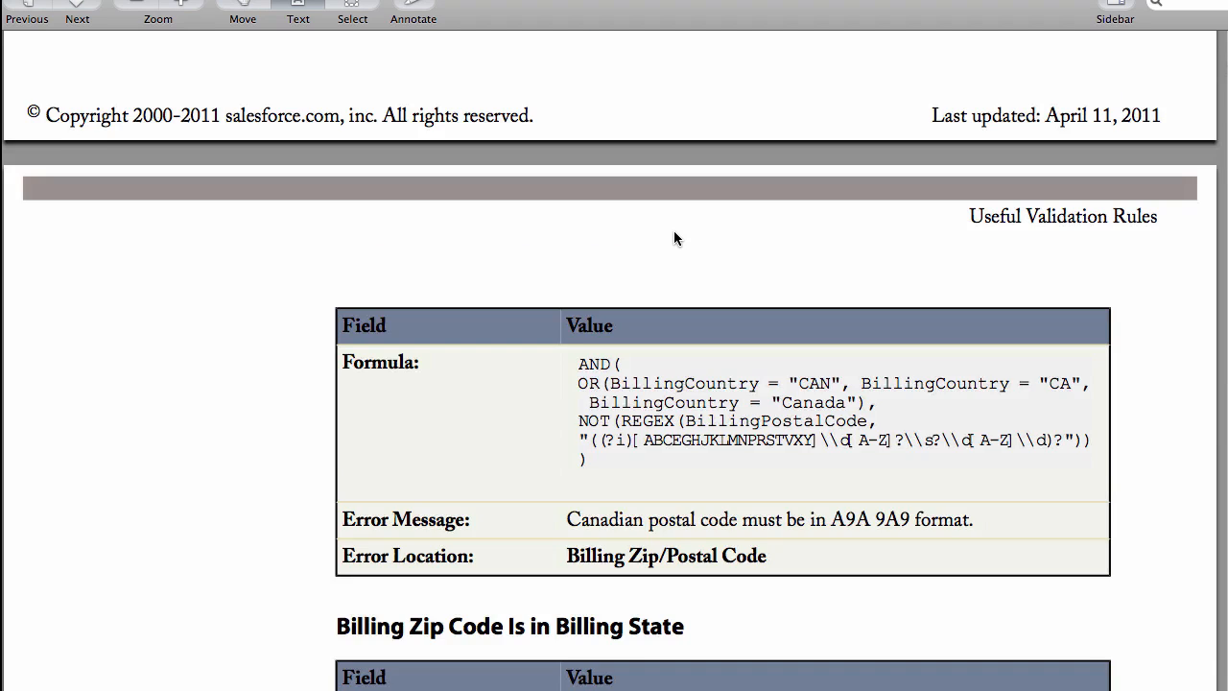
pyautogui.scroll(-14, 674, 238)
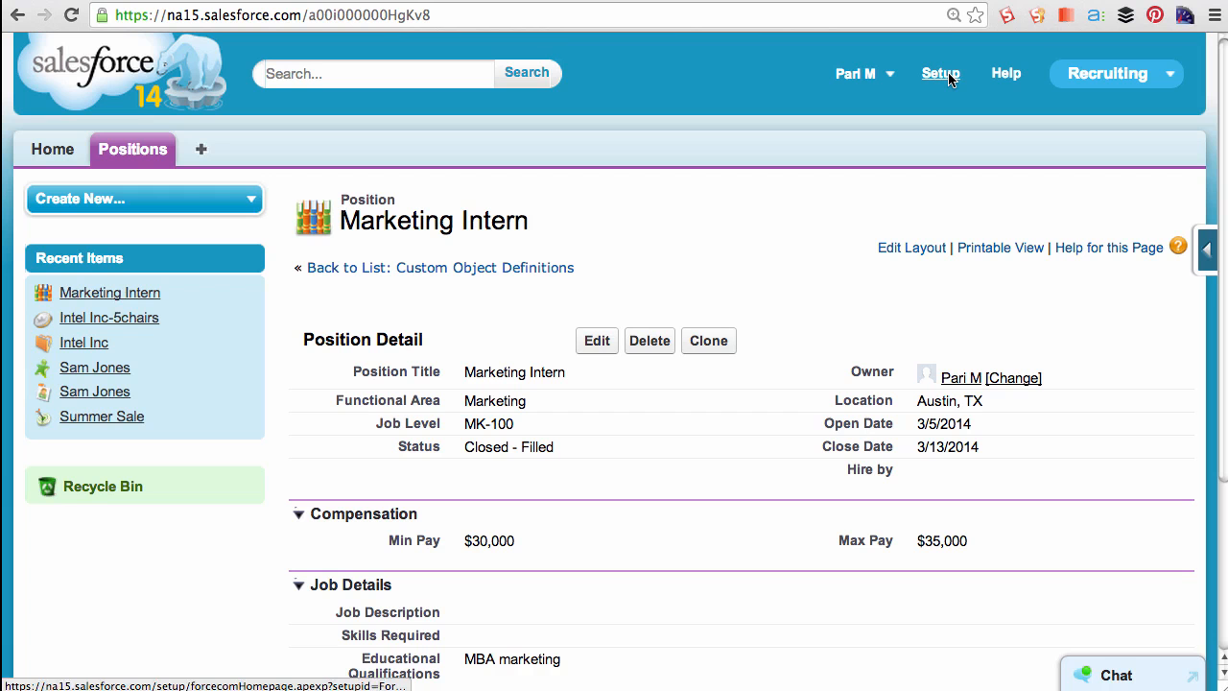
# - From Setup, start a new custom field on the Position object and choose the Formula data type
pyautogui.click(940, 73)
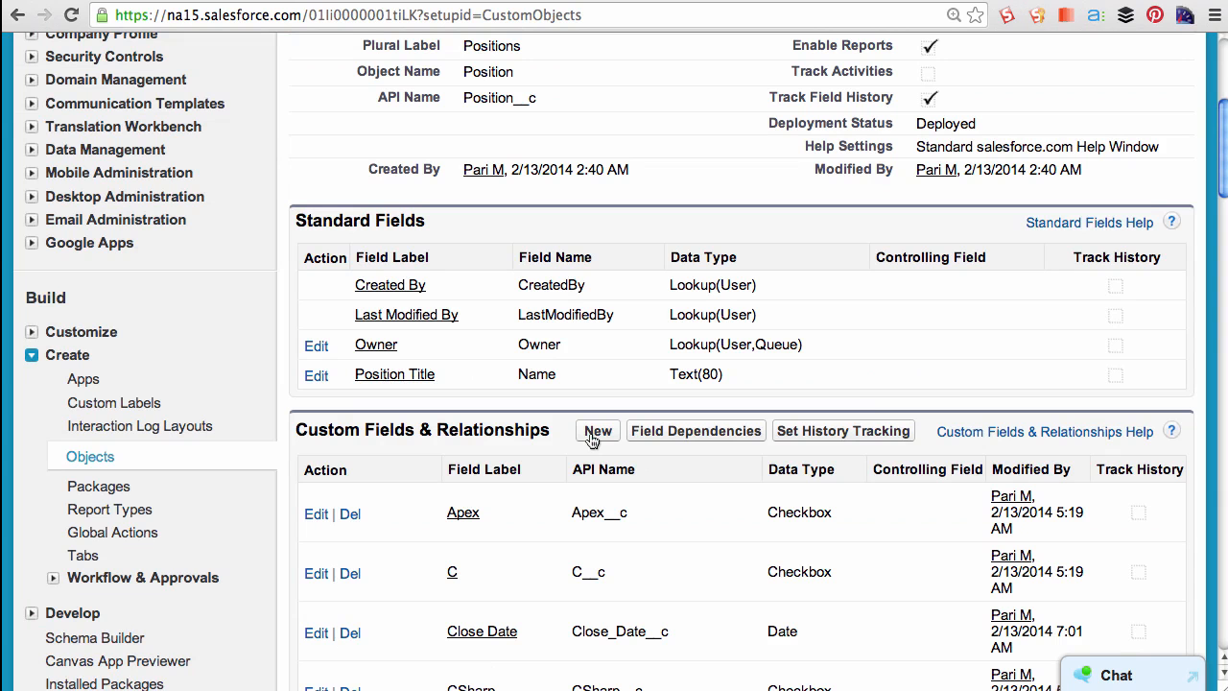
pyautogui.click(595, 433)
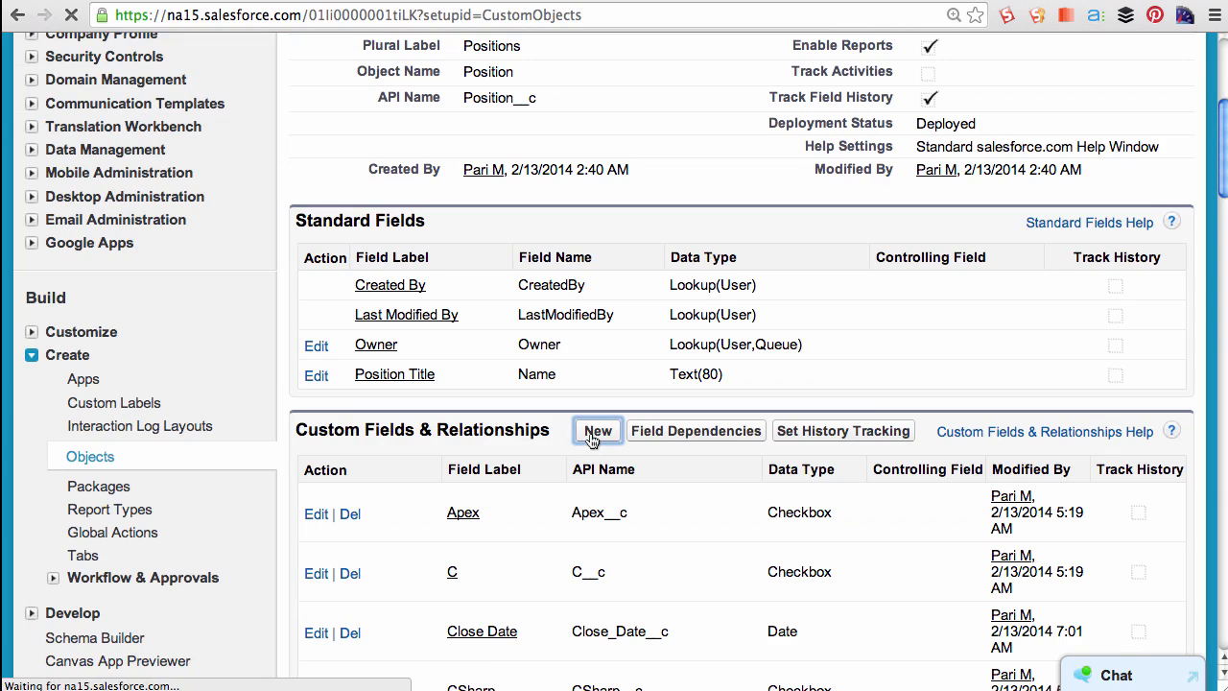
pyautogui.scroll(-3, 591, 439)
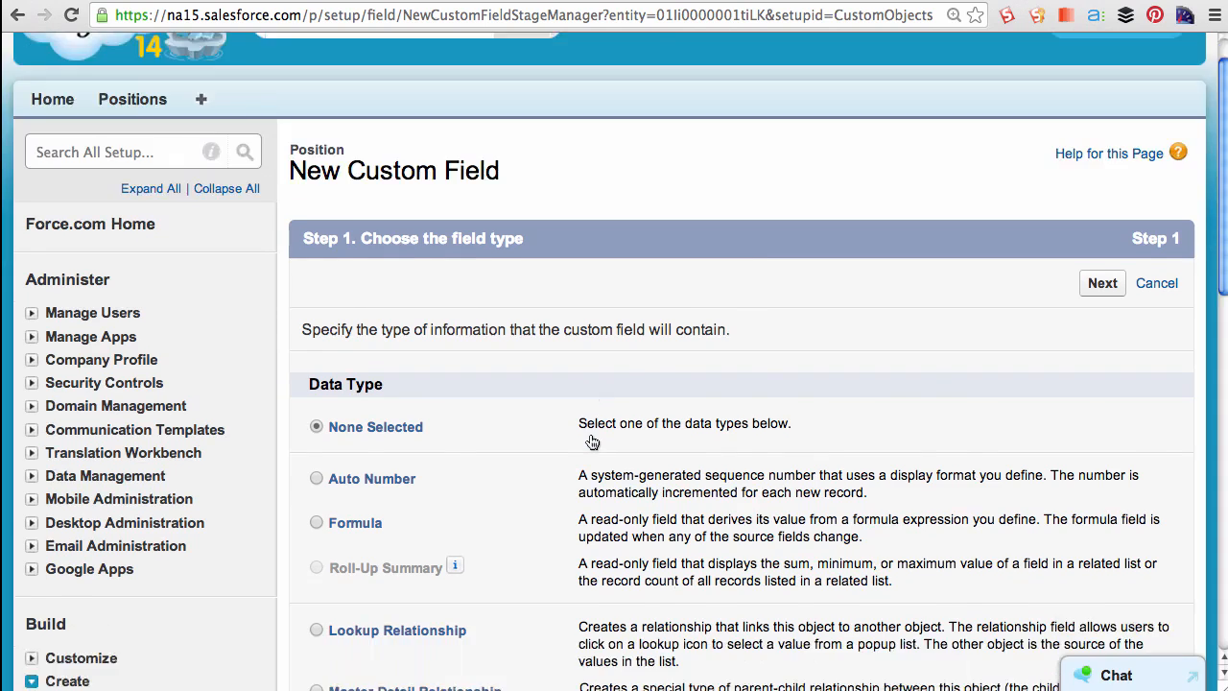
pyautogui.scroll(-3, 591, 439)
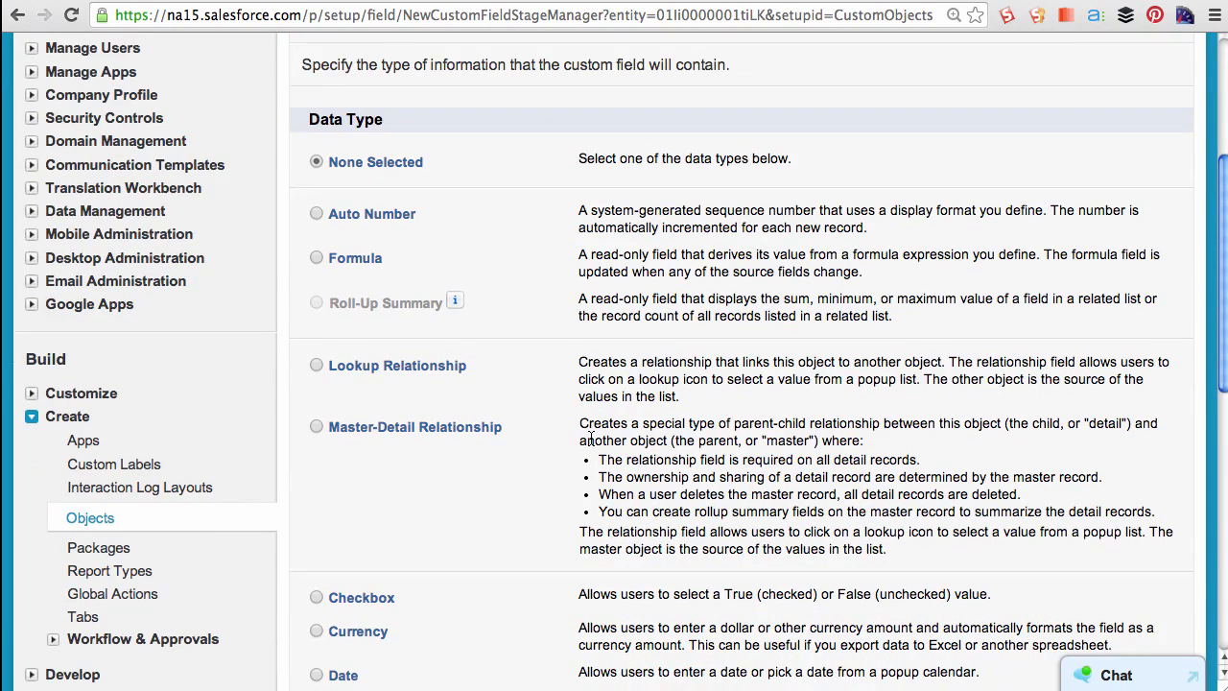
pyautogui.click(316, 258)
pyautogui.scroll(-10, 695, 411)
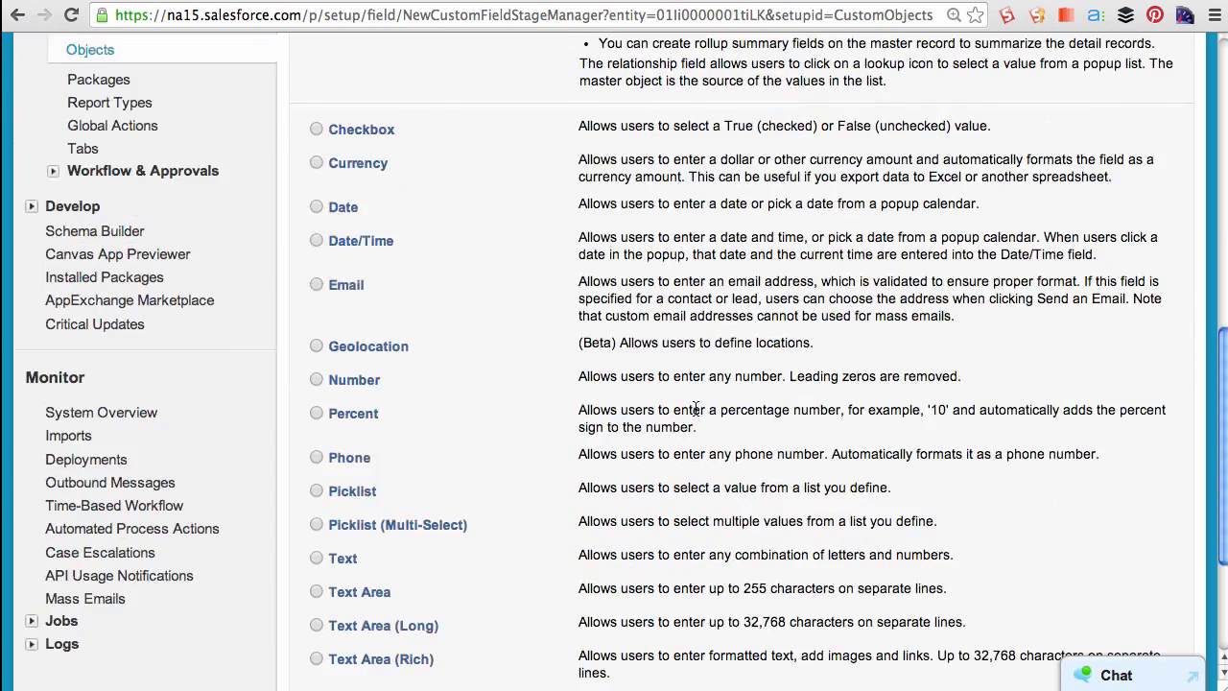
pyautogui.click(1103, 581)
# - Label the field "Days Open", choose the Number return type with 0 decimal places, and continue
pyautogui.click(553, 385)
pyautogui.write('Days Open')
pyautogui.press('Tab')
pyautogui.scroll(-4, 527, 434)
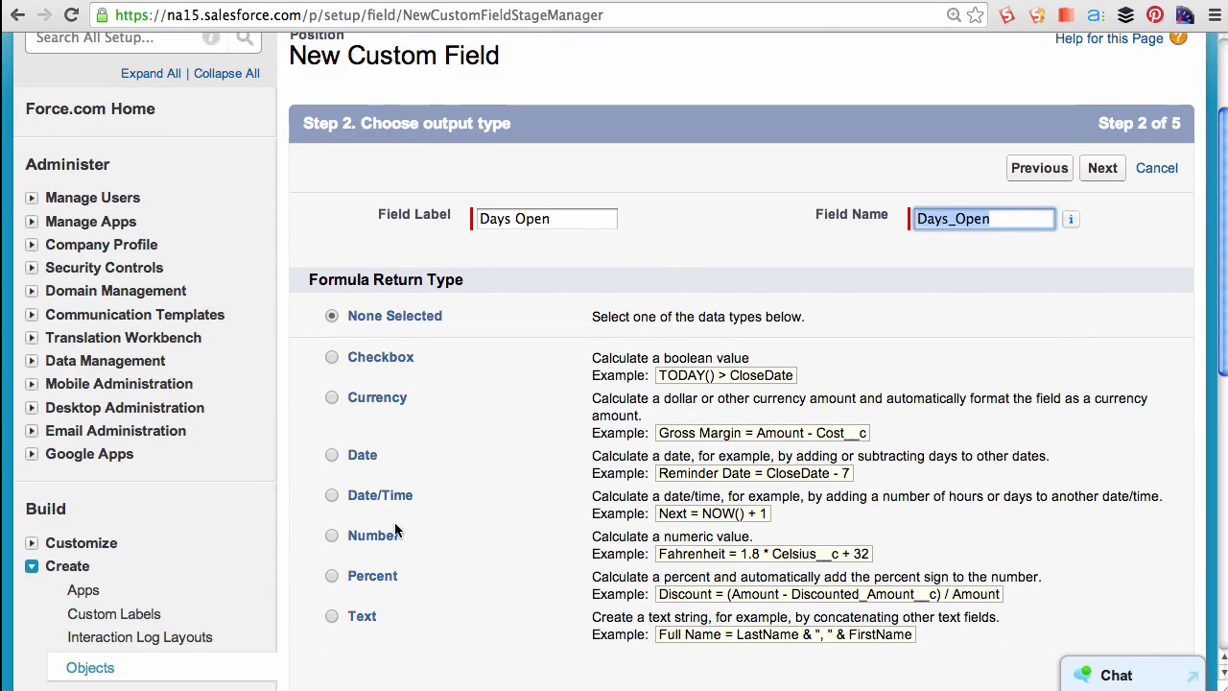
pyautogui.click(332, 536)
pyautogui.scroll(-5, 557, 521)
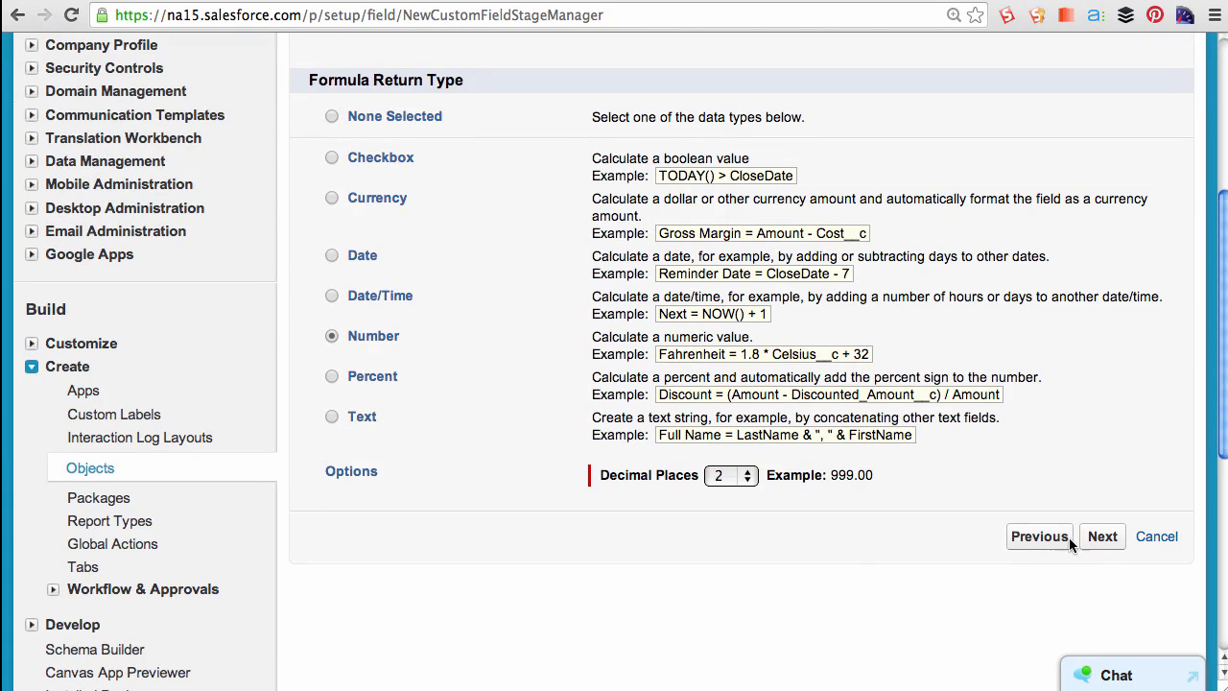
pyautogui.click(739, 477)
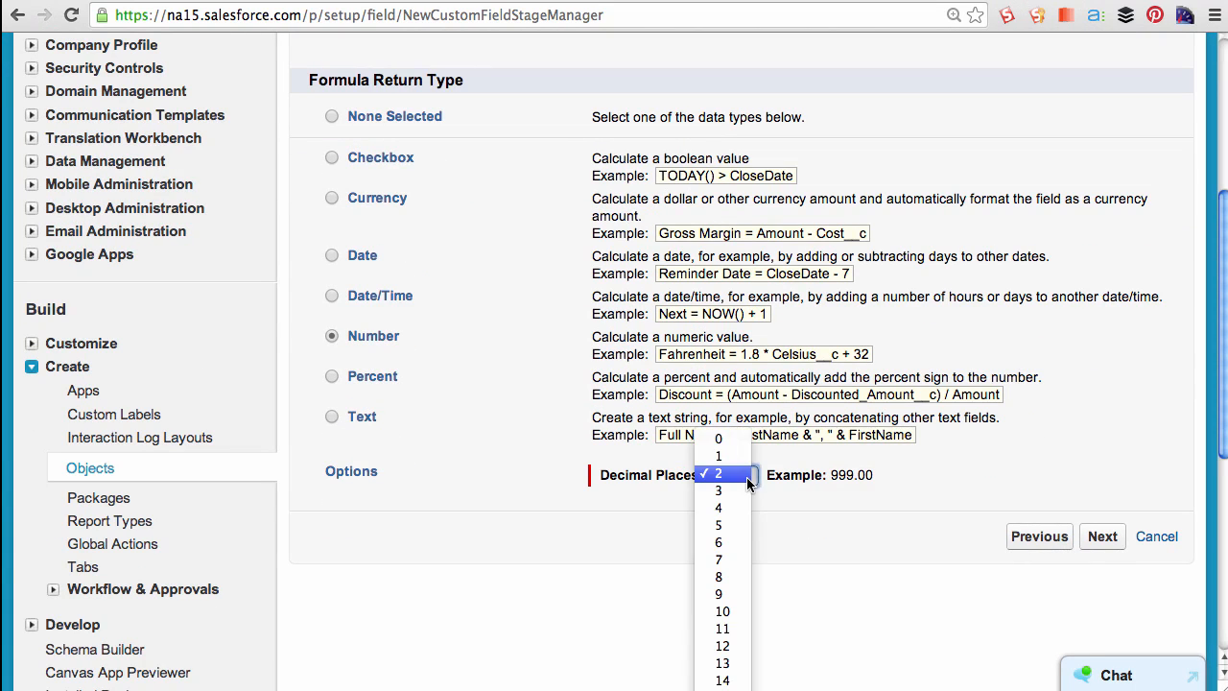
pyautogui.click(722, 434)
pyautogui.click(1103, 537)
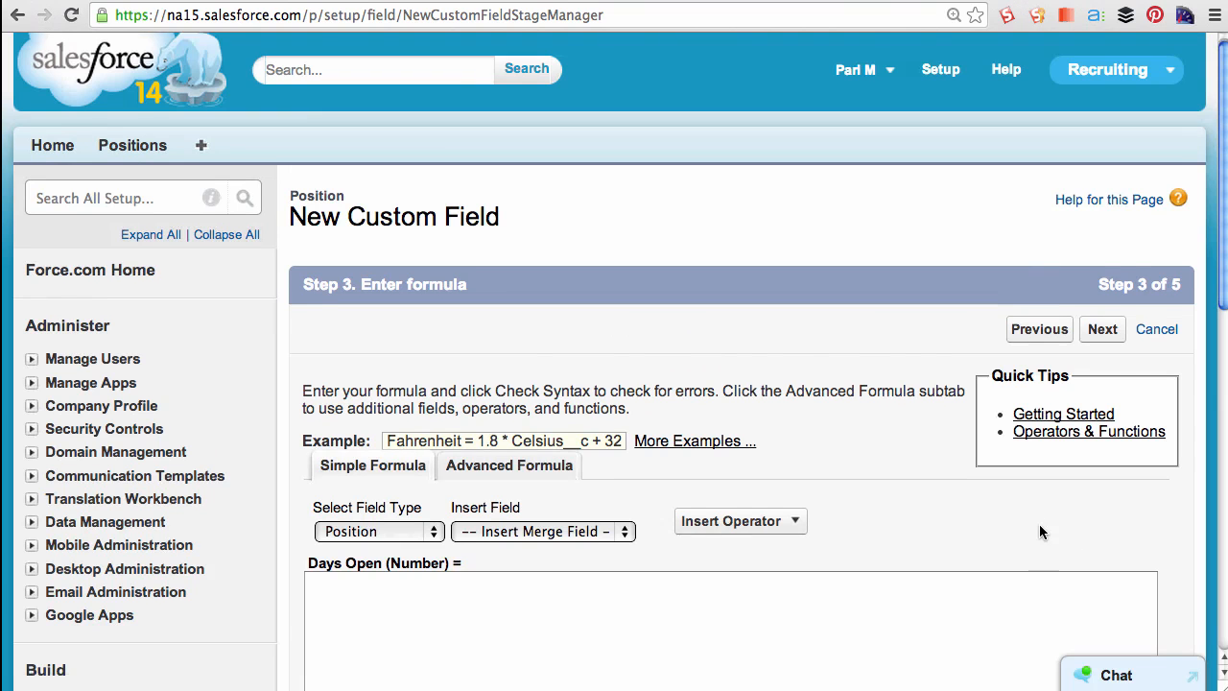
pyautogui.scroll(-2, 1039, 526)
pyautogui.scroll(-2, 1040, 528)
pyautogui.click(370, 456)
pyautogui.write('Close_Date__c - Open_Dae')
pyautogui.press('BackSpace')
pyautogui.write('te__c')
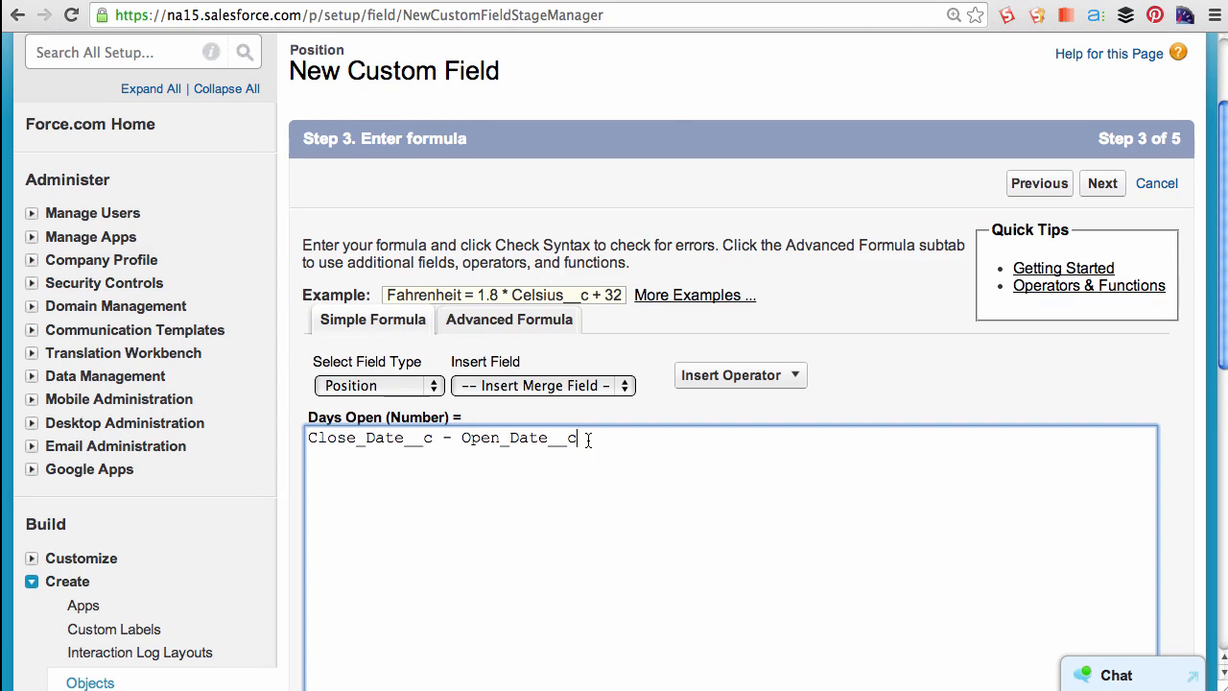
pyautogui.moveTo(587, 440); pyautogui.dragTo(309, 434)
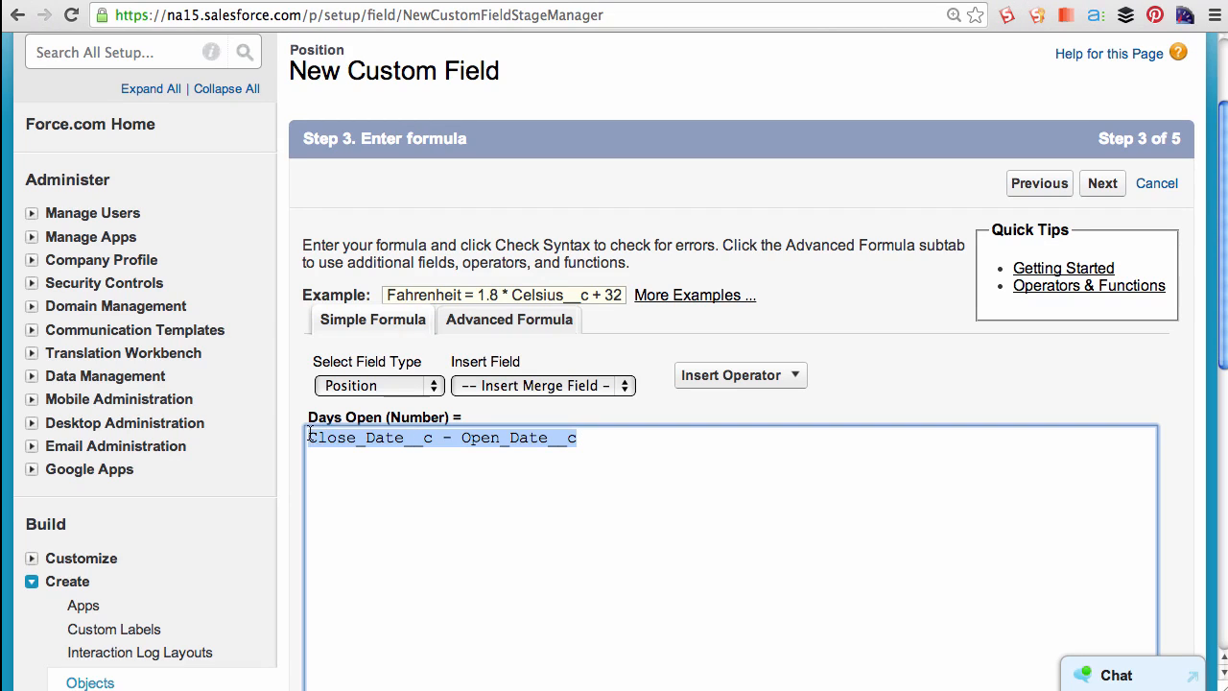
pyautogui.press('BackSpace')
pyautogui.write('Toda')
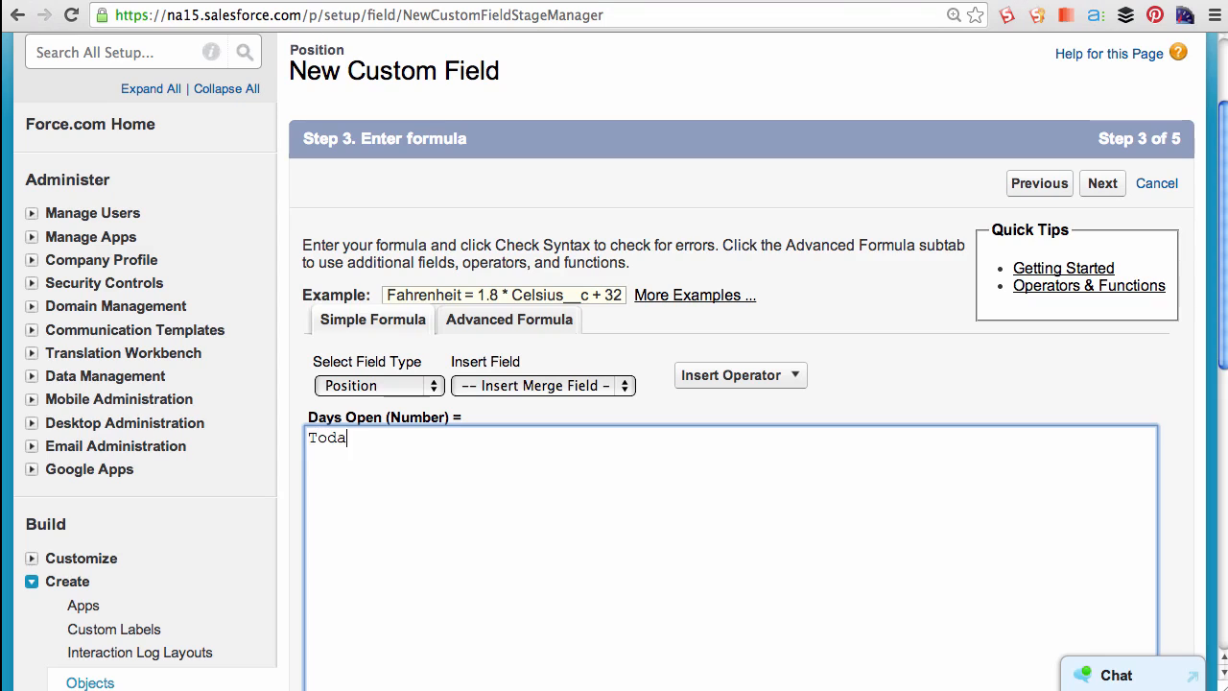
pyautogui.write('y() - Open_Date__c')
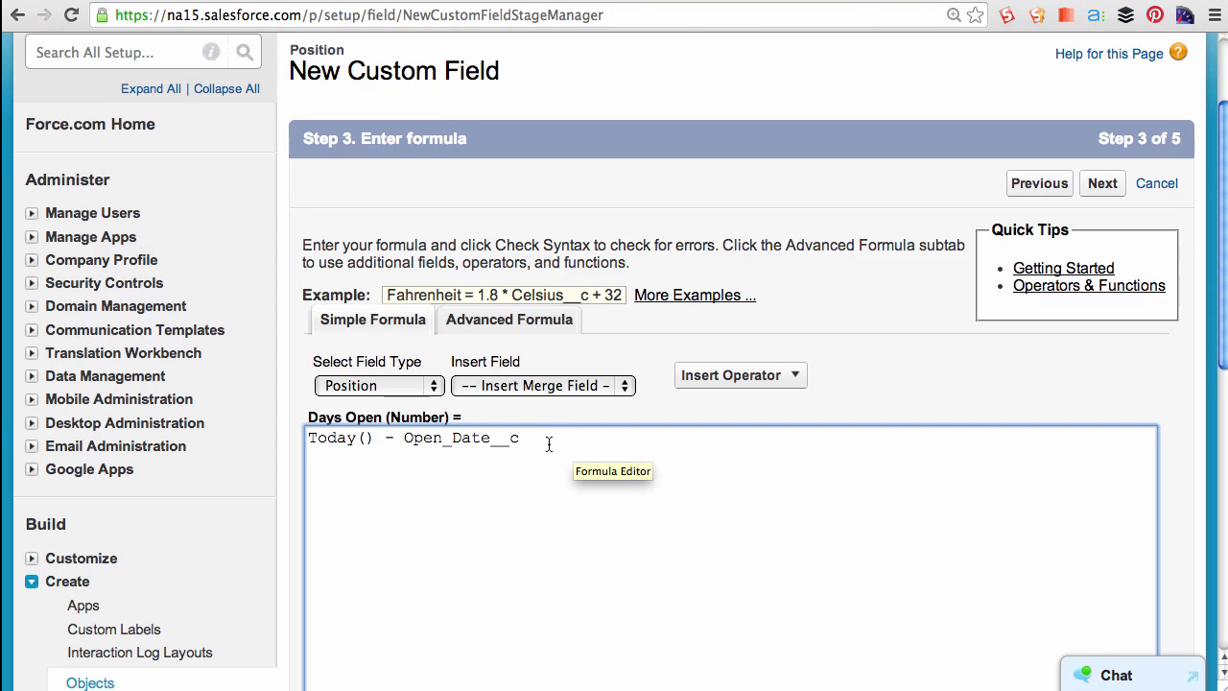
pyautogui.moveTo(542, 441); pyautogui.dragTo(266, 433)
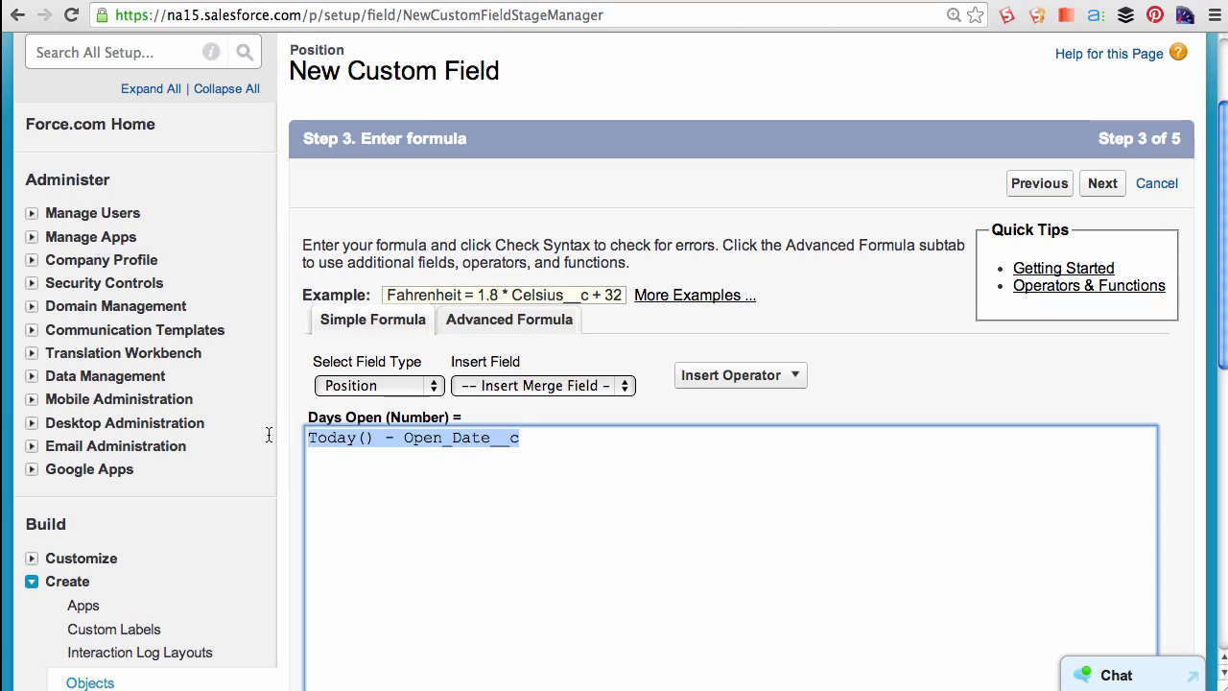
pyautogui.press('BackSpace')
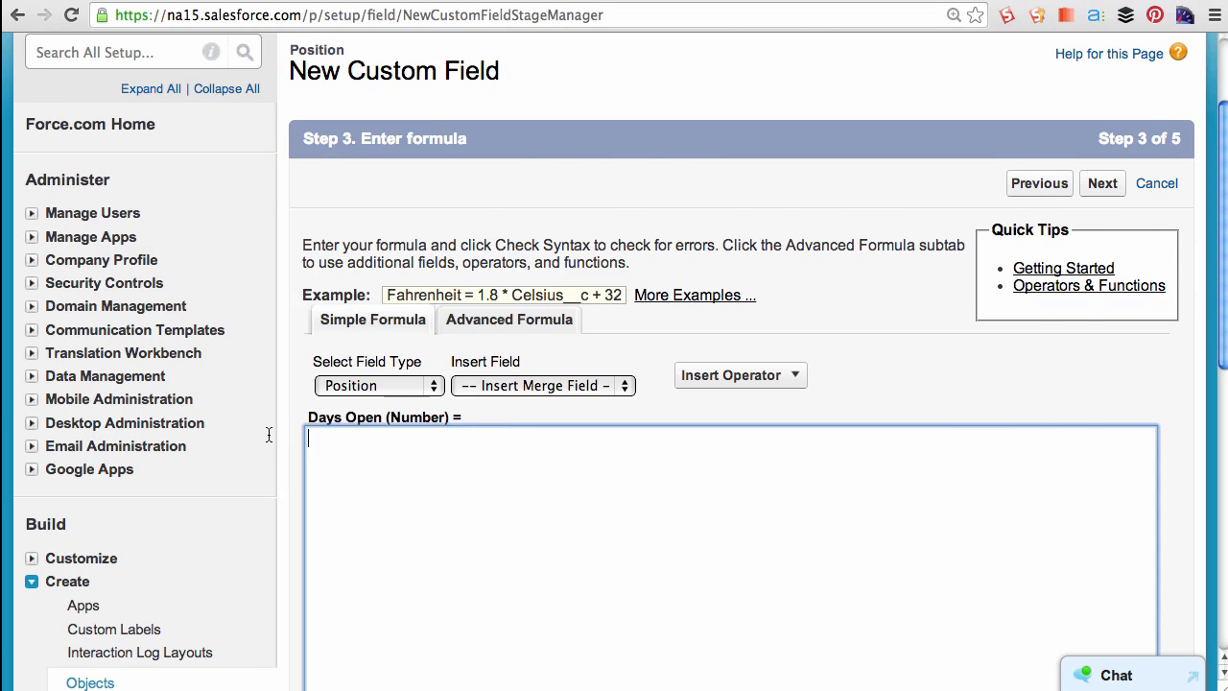
# - In the advanced formula editor, insert the IF function and set its logical test to ISBLANK(Close_Date__c)
pyautogui.click(509, 319)
pyautogui.scroll(-3, 1120, 369)
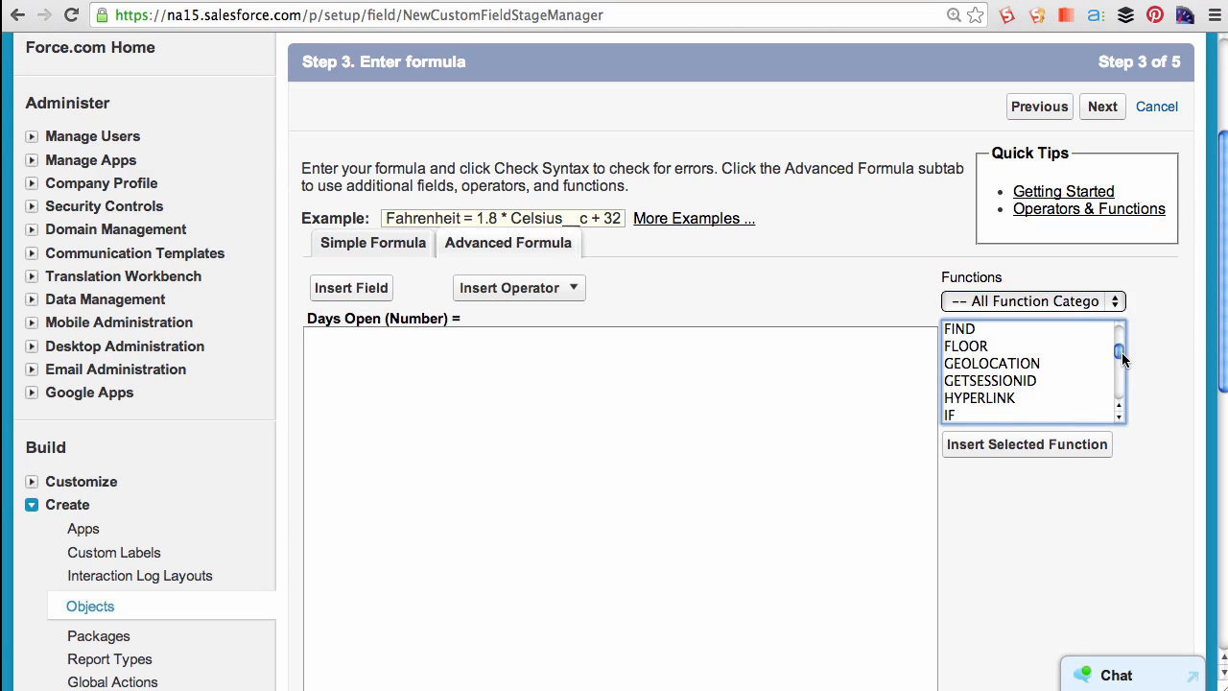
pyautogui.scroll(3, 1120, 351)
pyautogui.scroll(-1, 1121, 351)
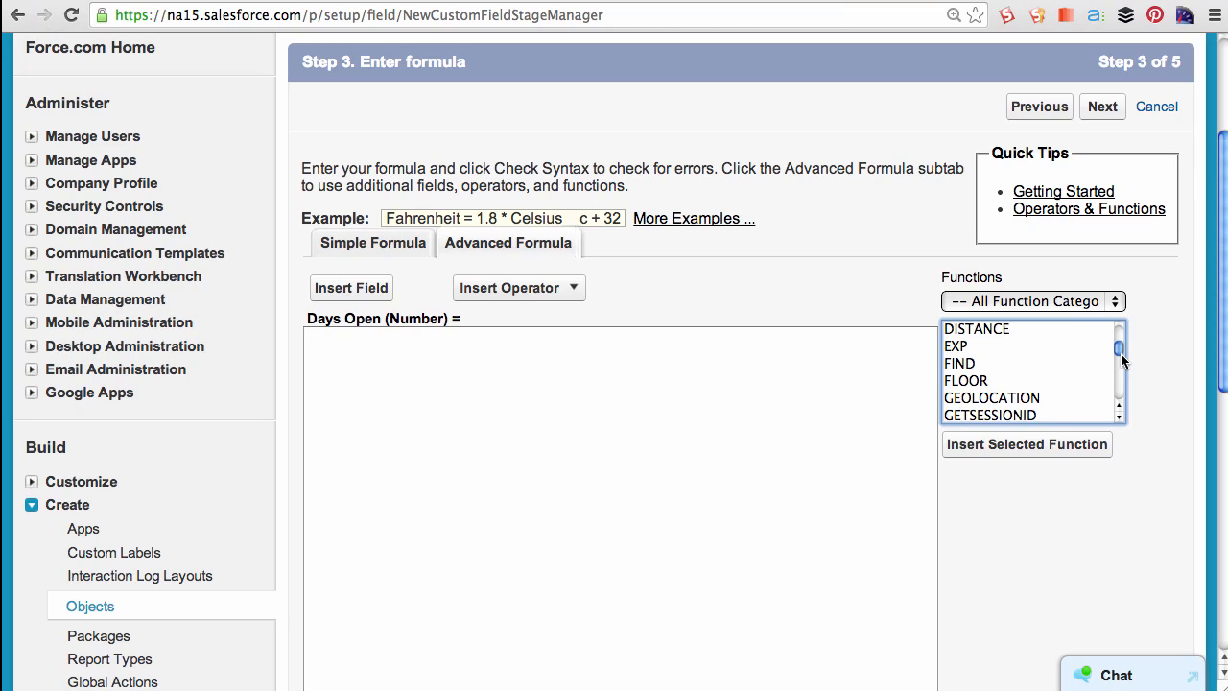
pyautogui.scroll(-4, 1120, 357)
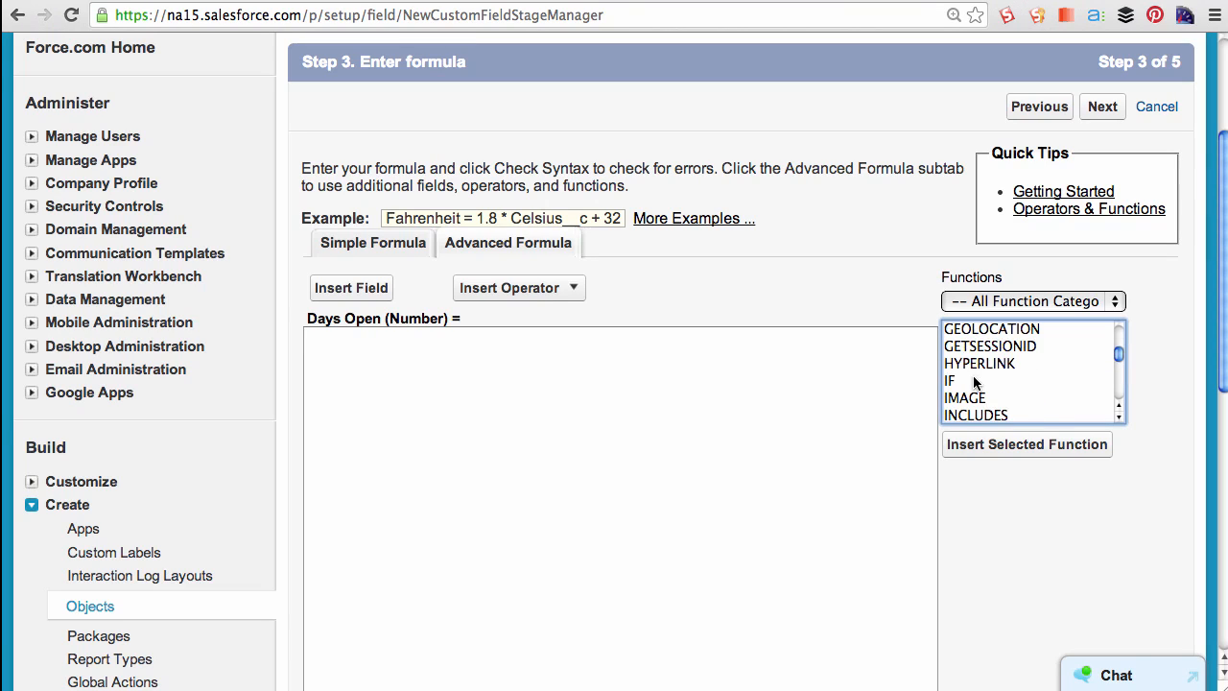
pyautogui.click(975, 382)
pyautogui.click(978, 444)
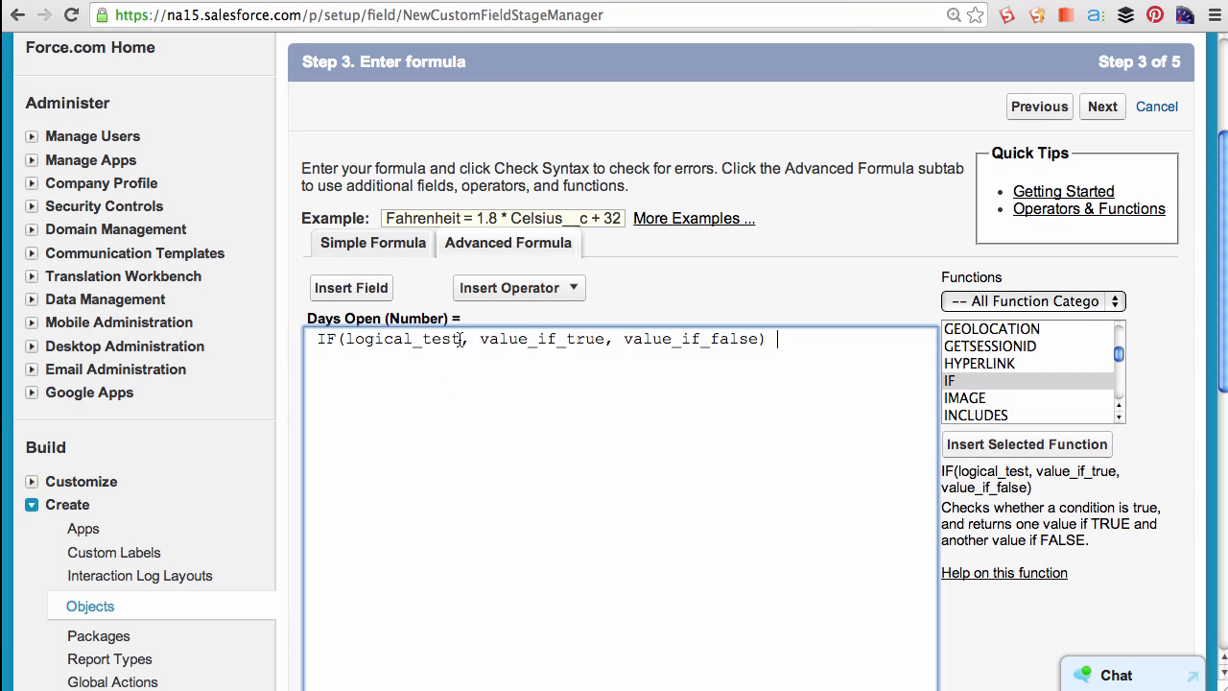
pyautogui.moveTo(459, 339); pyautogui.dragTo(338, 343)
pyautogui.write('(ISBLANK(CLO')
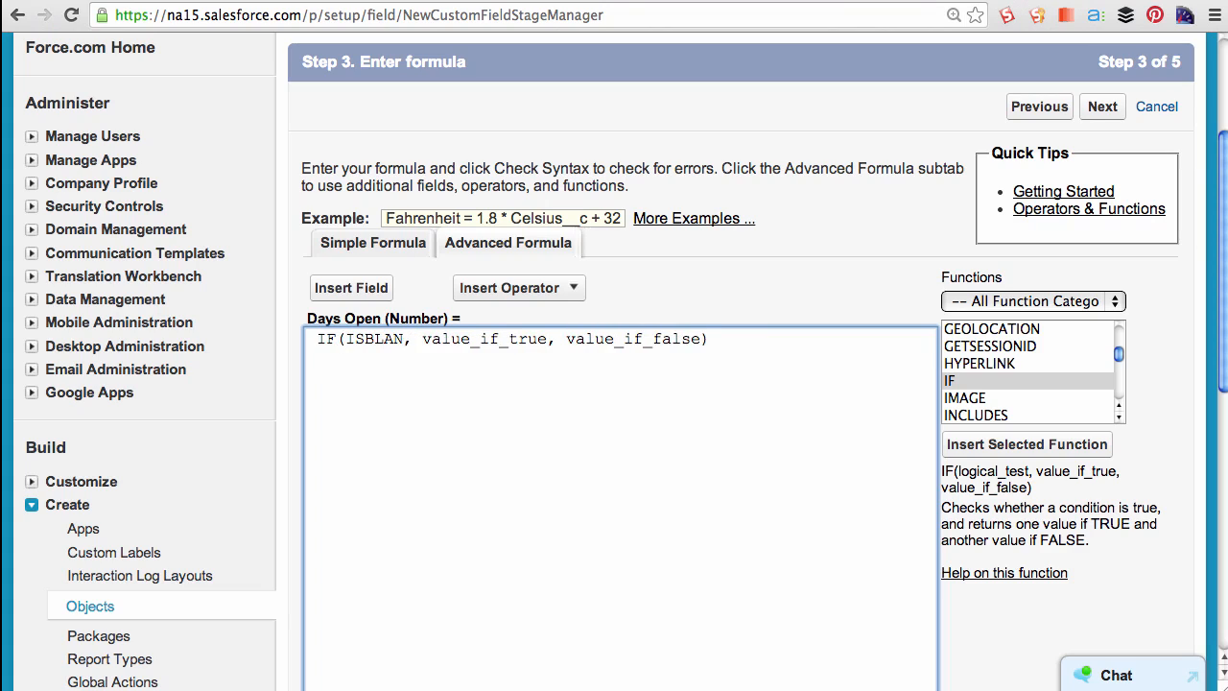
pyautogui.press('BackSpace')
pyautogui.press('BackSpace')
pyautogui.write('lose_Date__c')
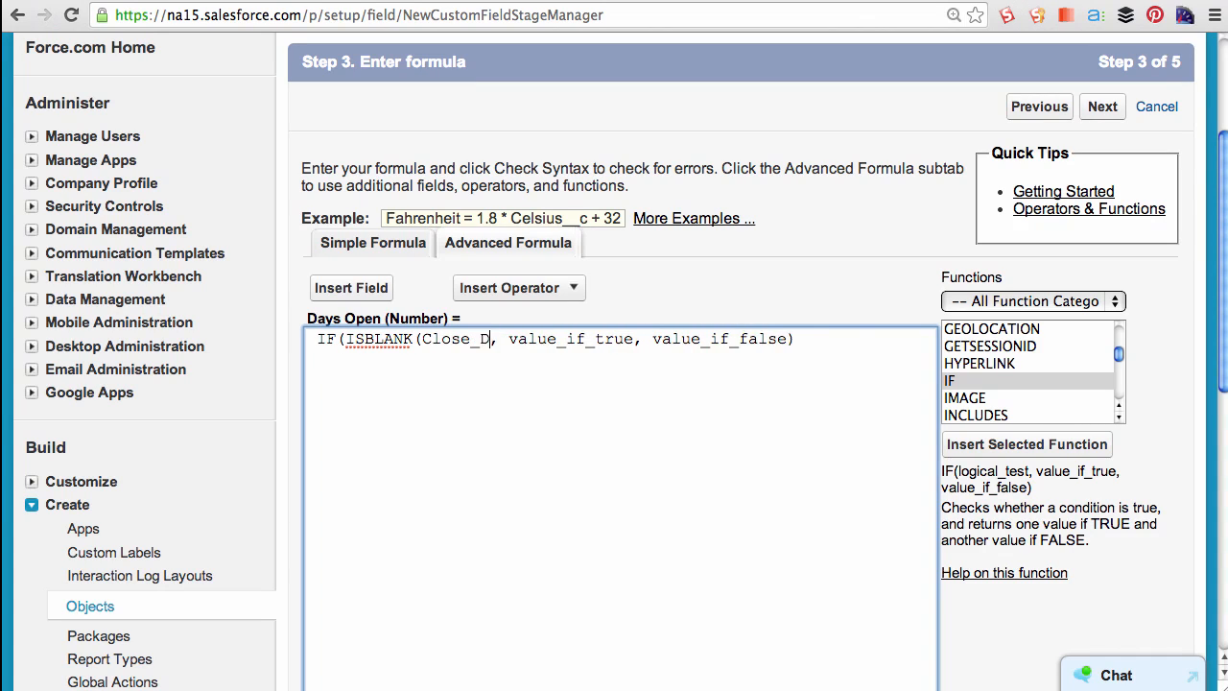
# - Set the IF's true value to Today() - Open_Date__c and its false value to Close_Date__c - Open_Date__c
pyautogui.moveTo(692, 339); pyautogui.dragTo(567, 341)
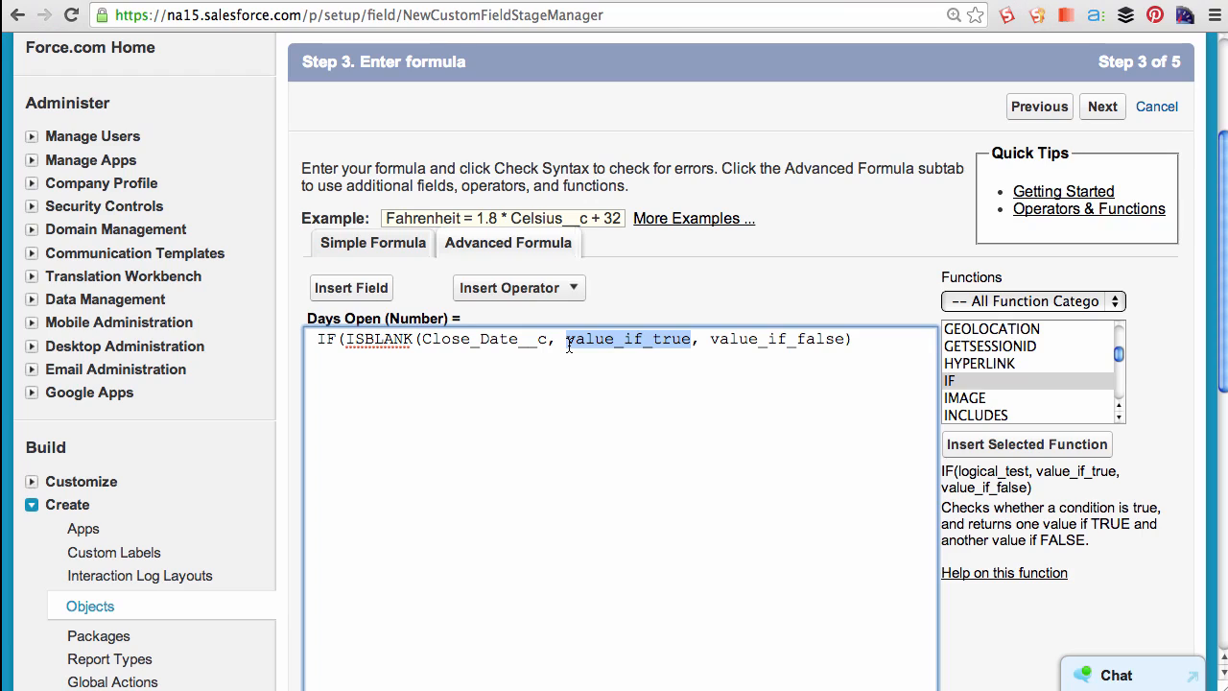
pyautogui.write('Today')
pyautogui.write('() - Open_')
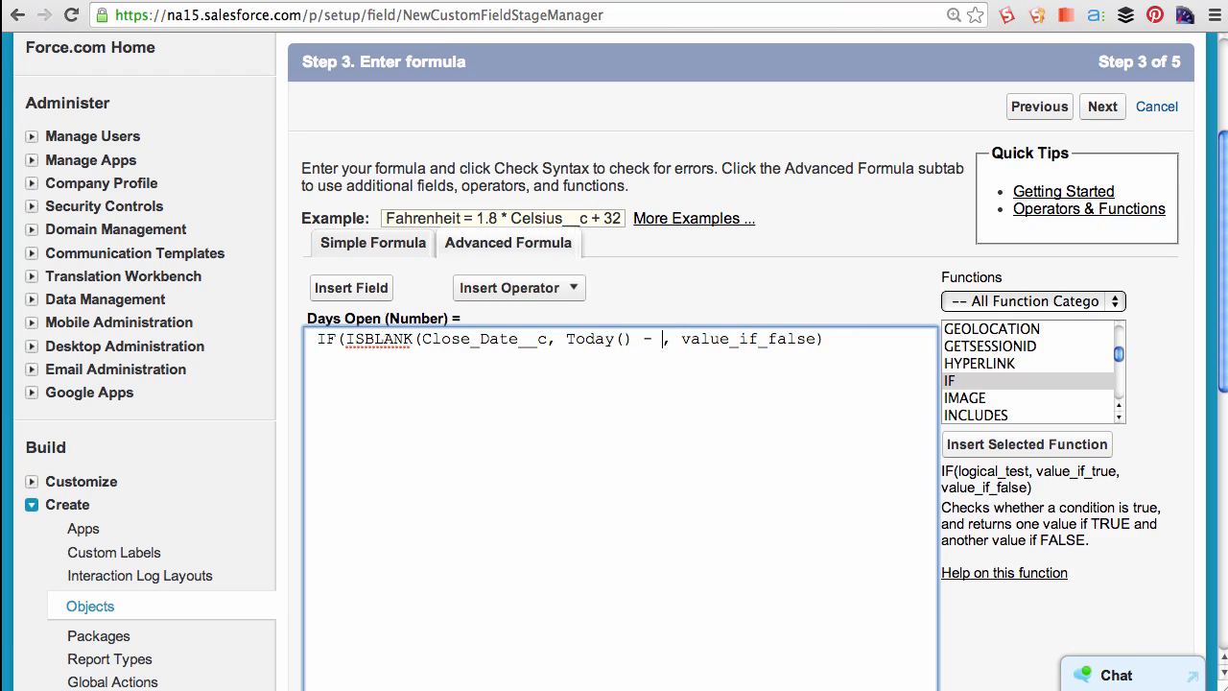
pyautogui.write('Date__c')
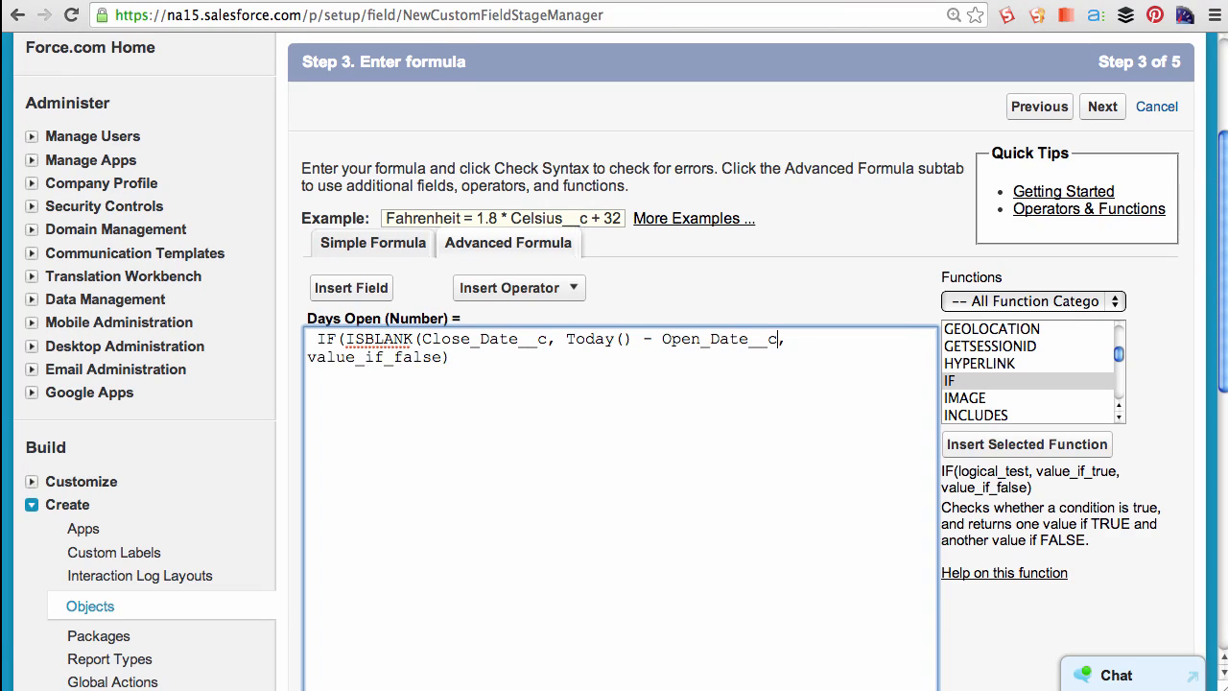
pyautogui.moveTo(442, 356); pyautogui.dragTo(309, 357)
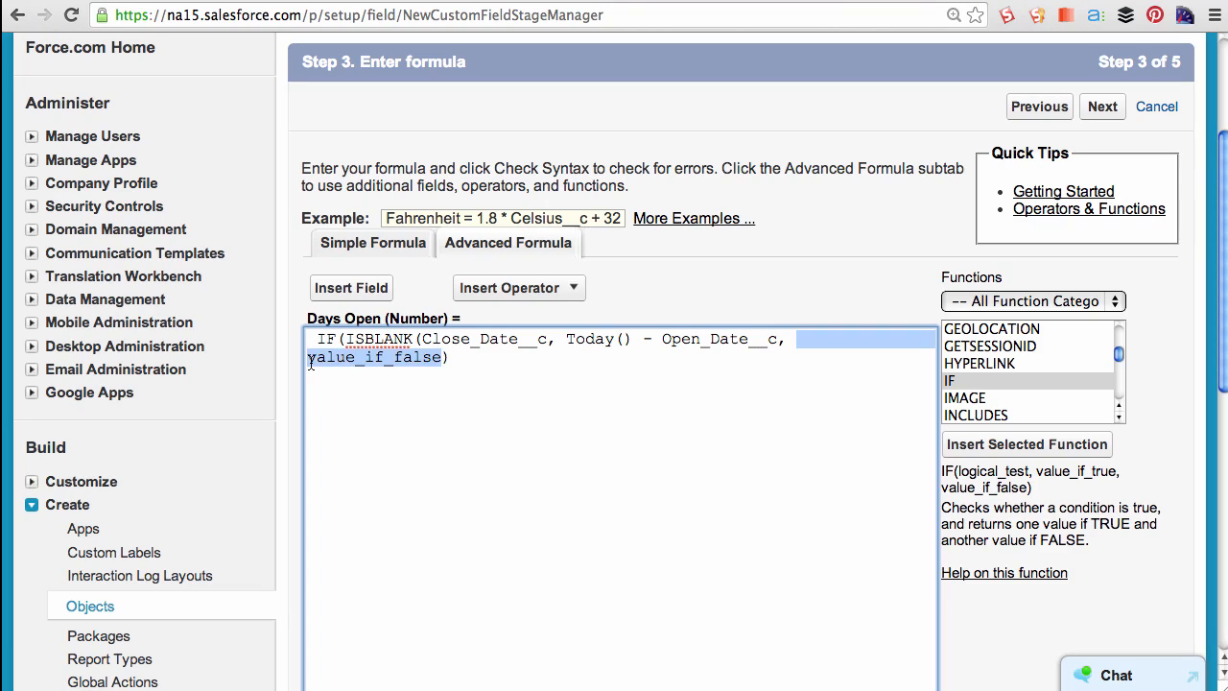
pyautogui.write('Close_Date - Op')
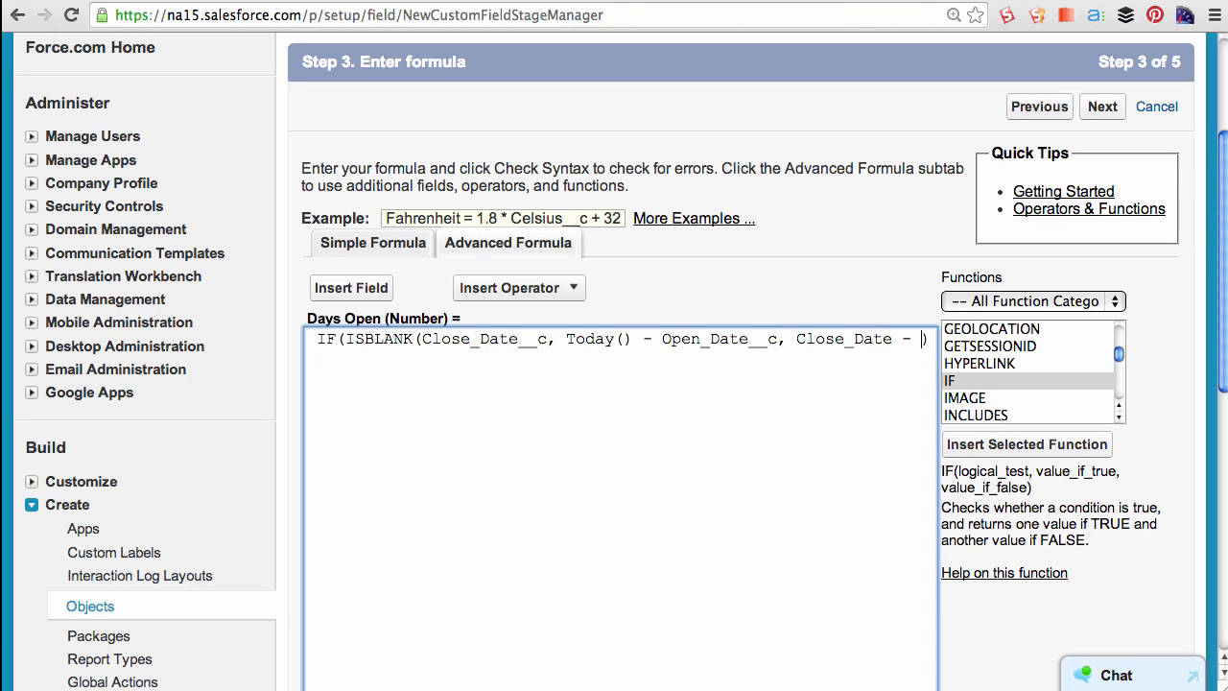
pyautogui.write('en_Date__c')
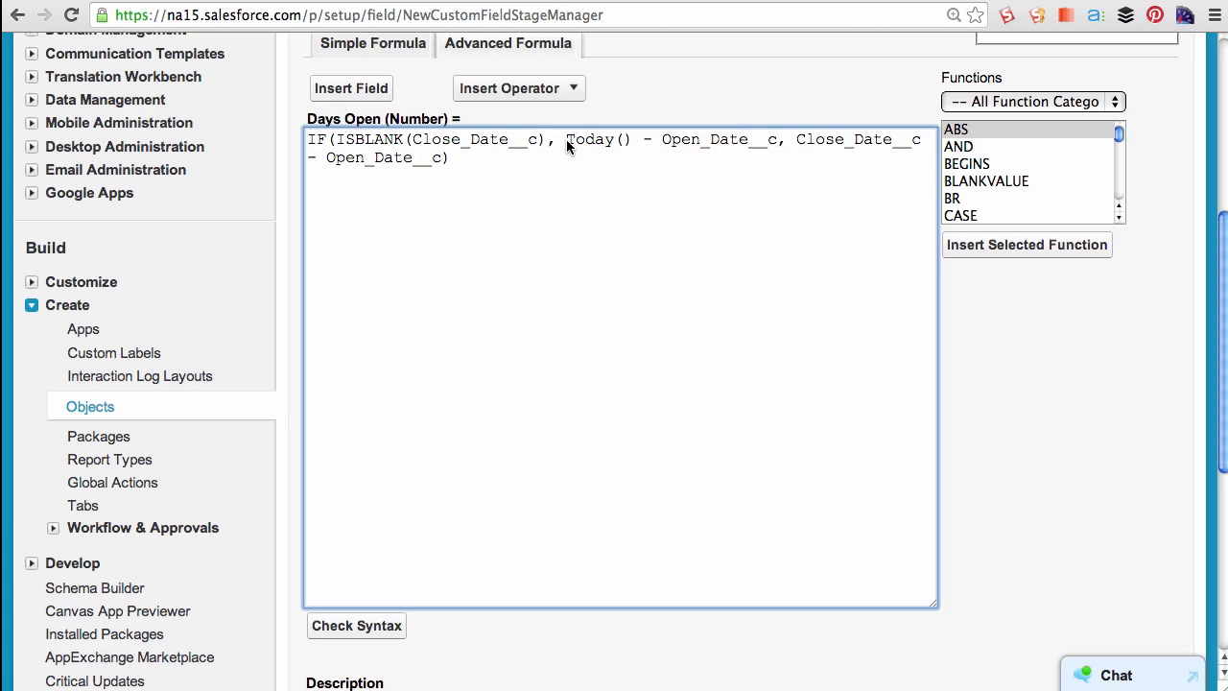
# - Continue the Days Open field to the field-level security step
pyautogui.scroll(-5, 1103, 480)
pyautogui.click(1102, 580)
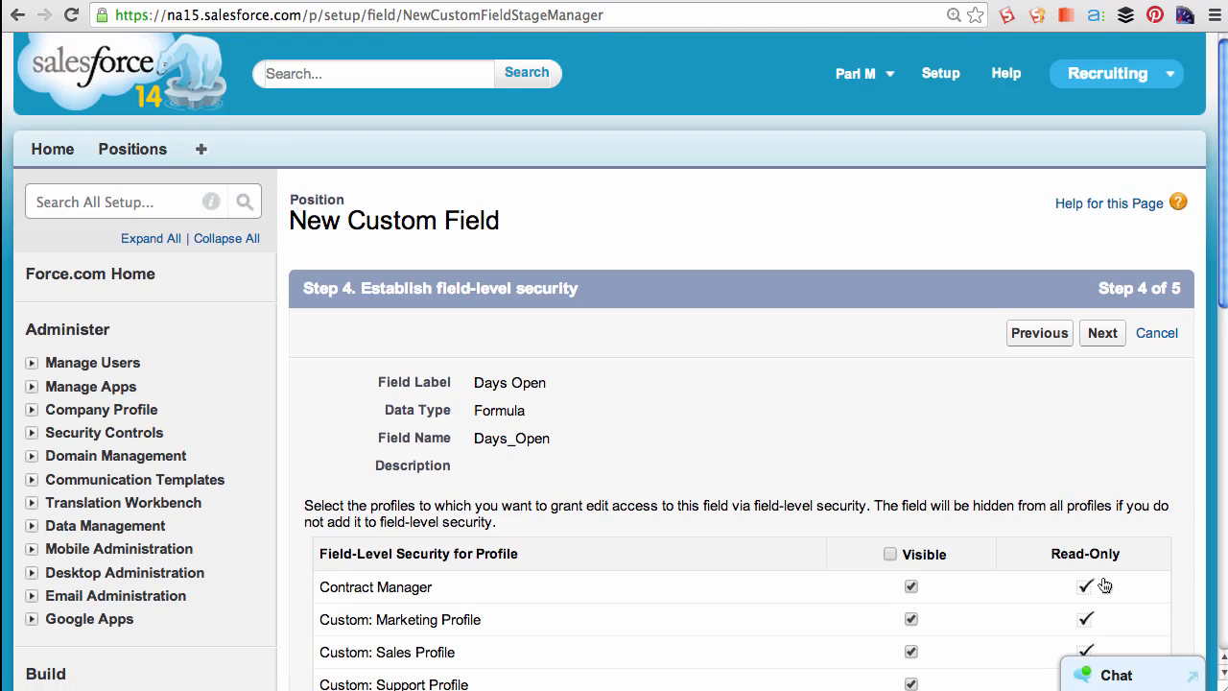
pyautogui.scroll(-2, 1066, 474)
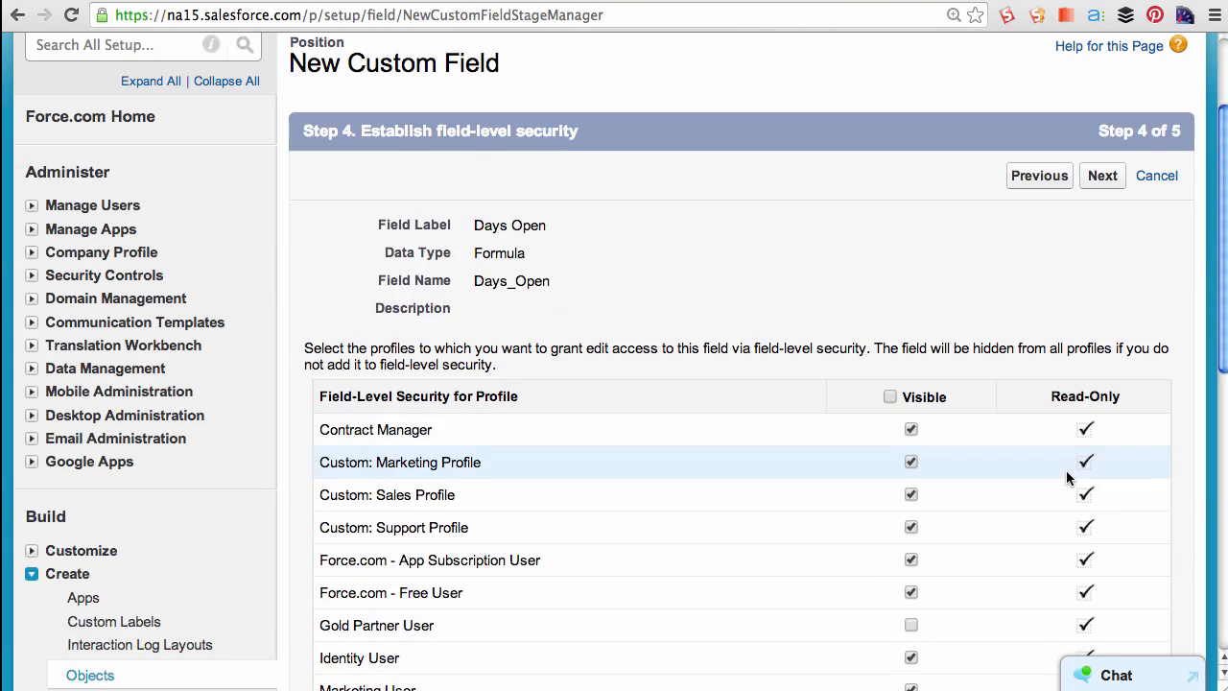
# - Accept the default field-level security and page layout settings and save the Days Open field
pyautogui.scroll(-3, 1067, 475)
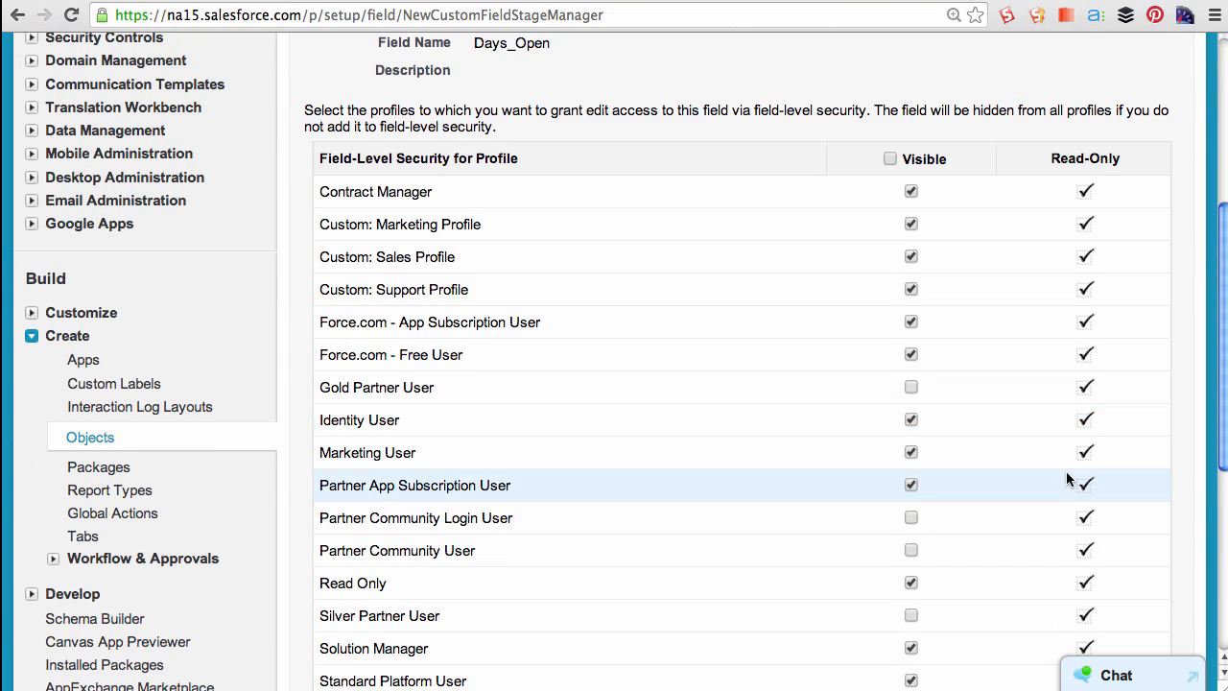
pyautogui.scroll(-4, 1066, 477)
pyautogui.click(1101, 507)
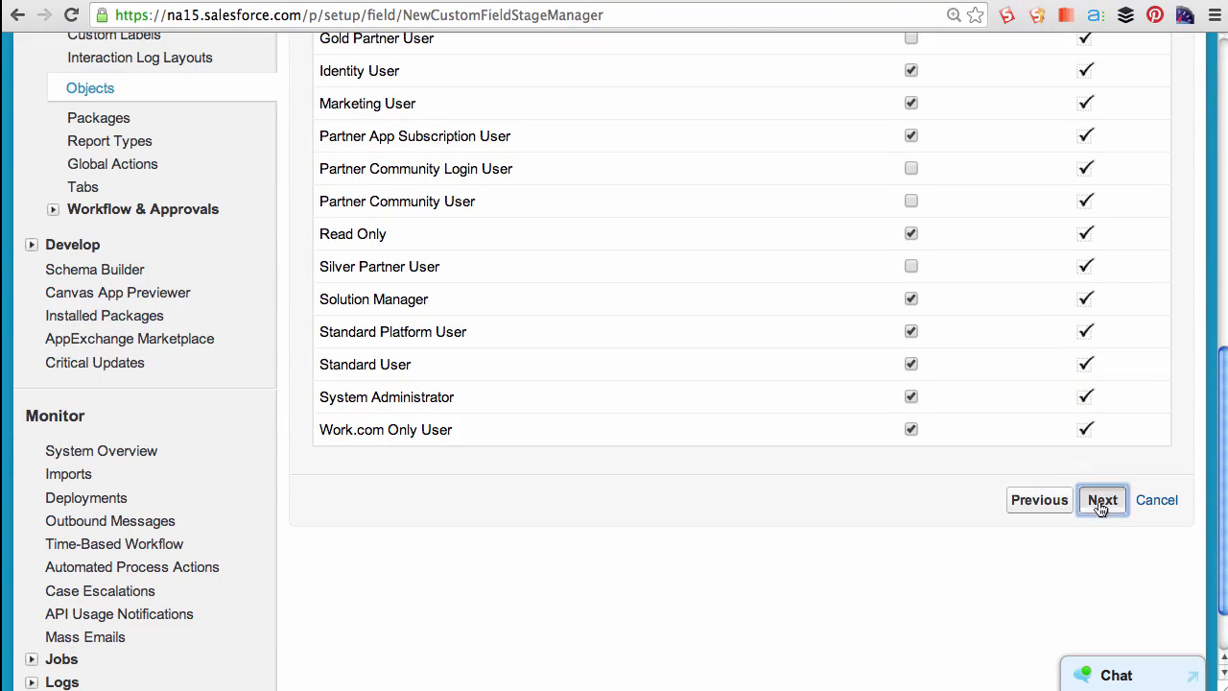
pyautogui.click(1097, 198)
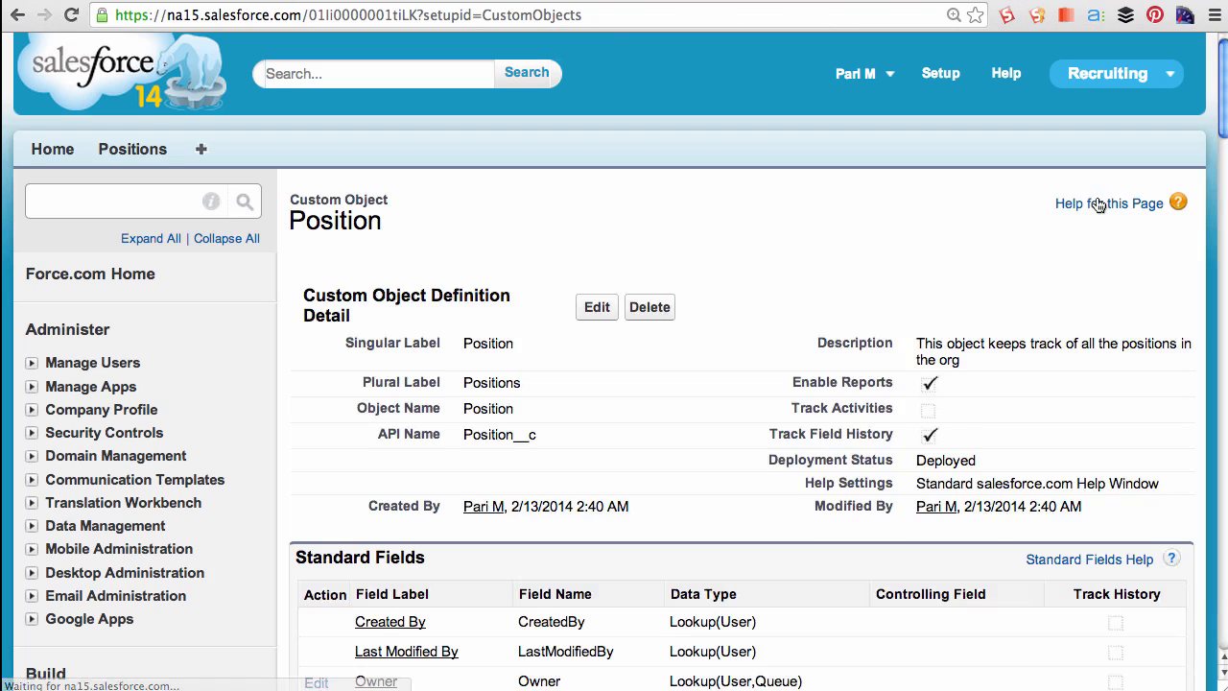
# - Open the Marketing Analyst position record and examine its Days Open value
pyautogui.click(134, 152)
pyautogui.click(352, 402)
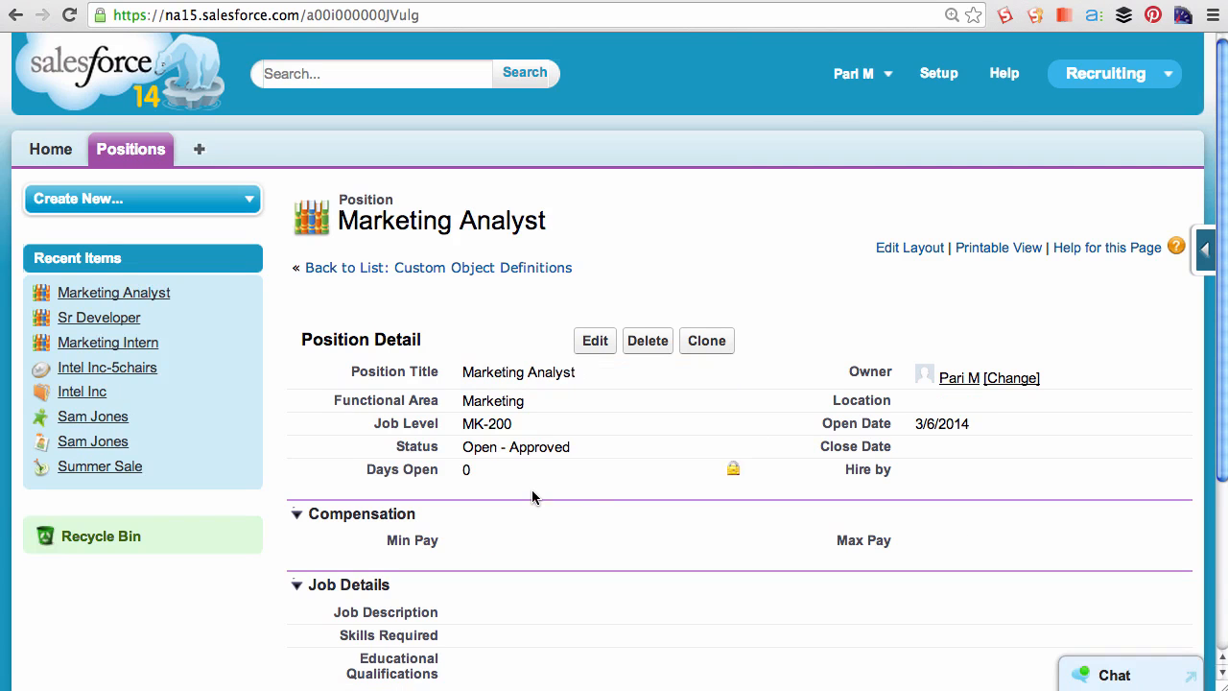
pyautogui.doubleClick(465, 469)
# - Edit the Marketing Analyst position: set Status to Closed - Filled and Close Date to 3/7/2014, then save
pyautogui.click(599, 344)
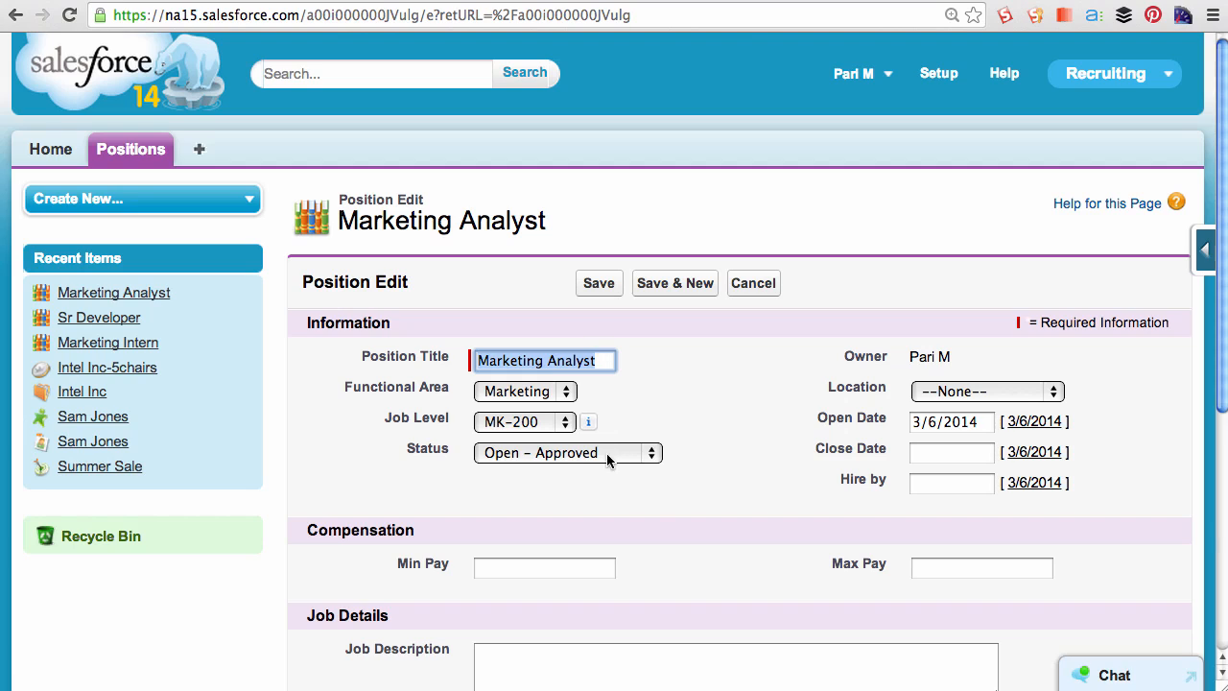
pyautogui.click(610, 446)
pyautogui.click(600, 467)
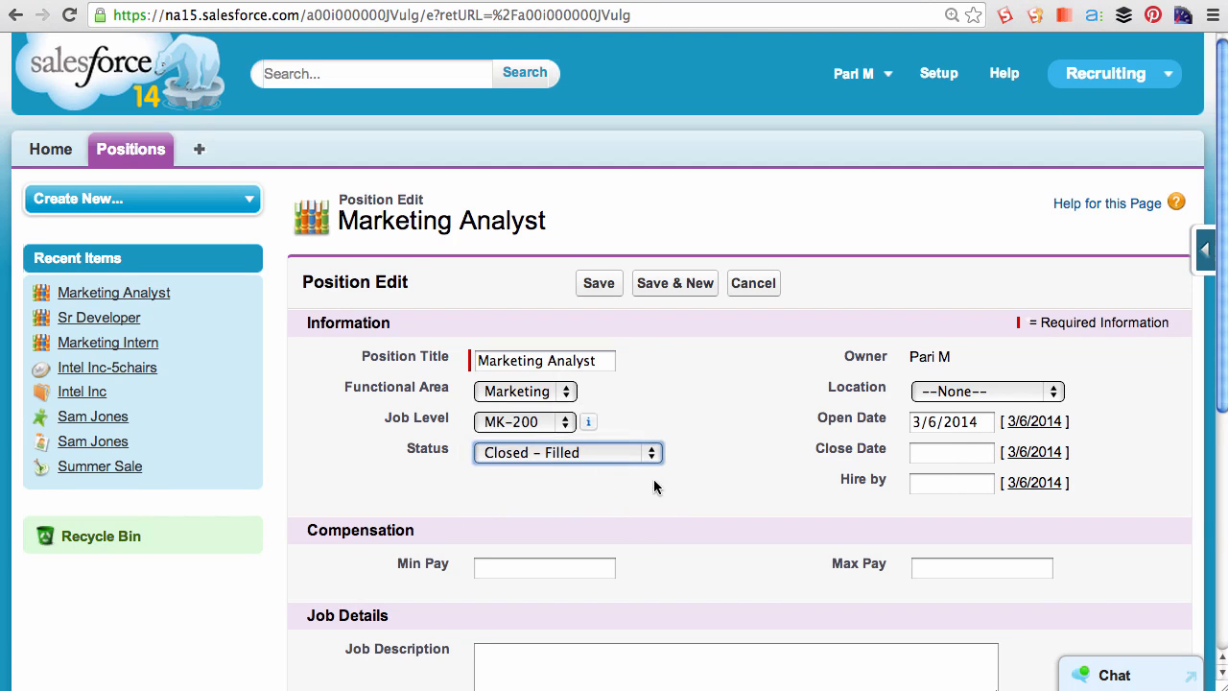
pyautogui.click(927, 452)
pyautogui.click(1106, 546)
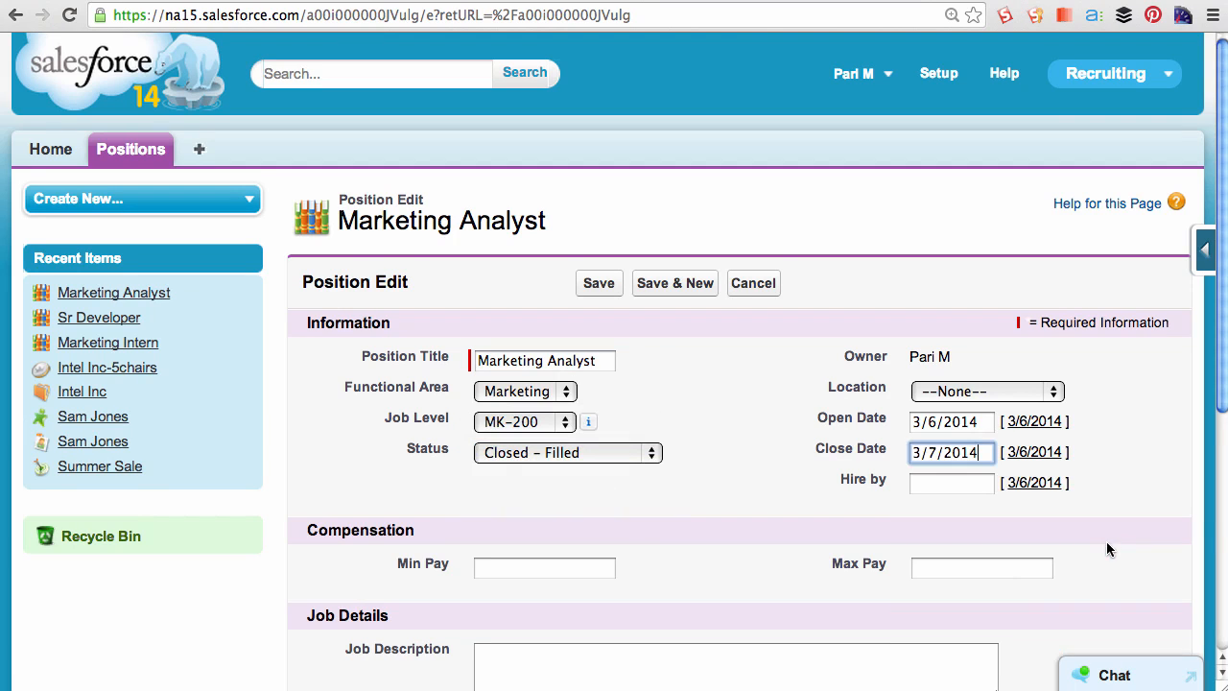
pyautogui.click(598, 283)
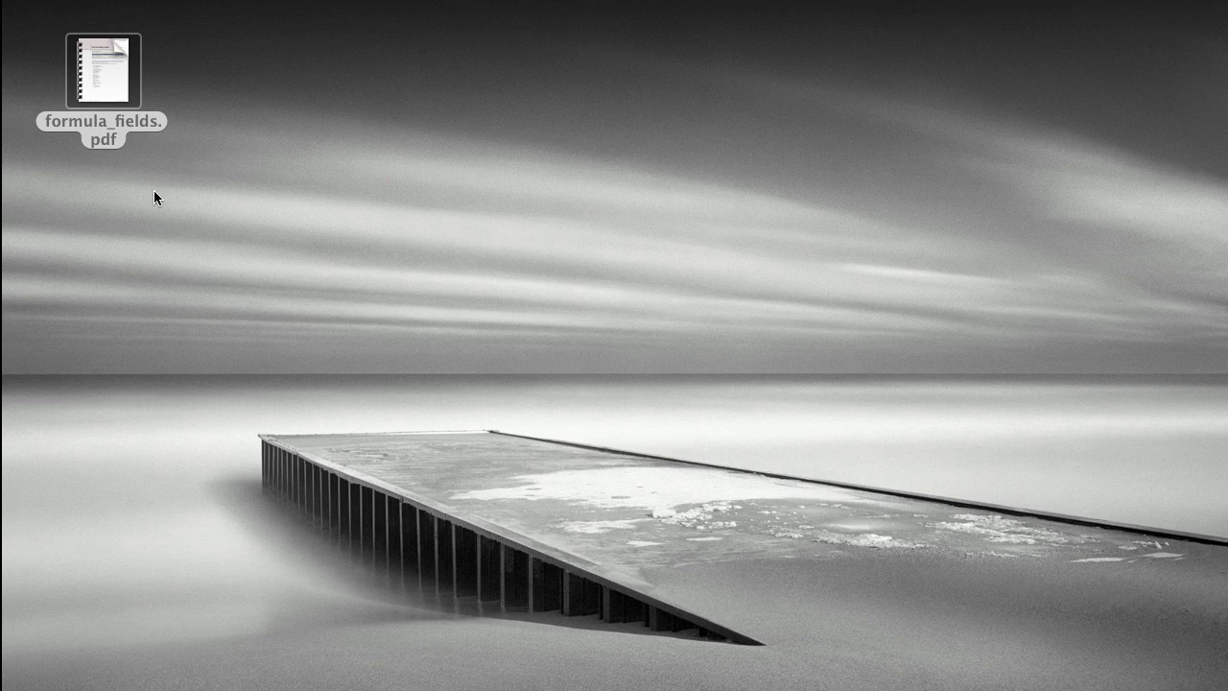
# - Open the formula_fields.pdf document from the desktop and browse through its sample formulas
pyautogui.doubleClick(98, 103)
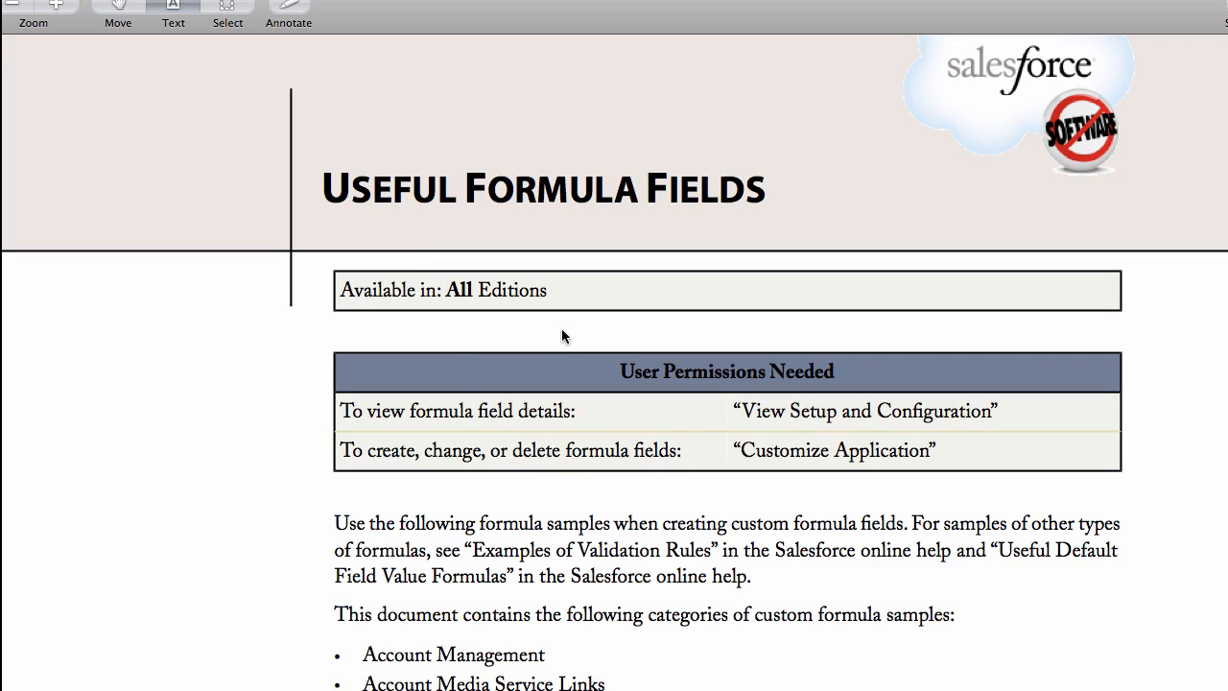
pyautogui.scroll(-5, 557, 384)
pyautogui.scroll(-10, 556, 394)
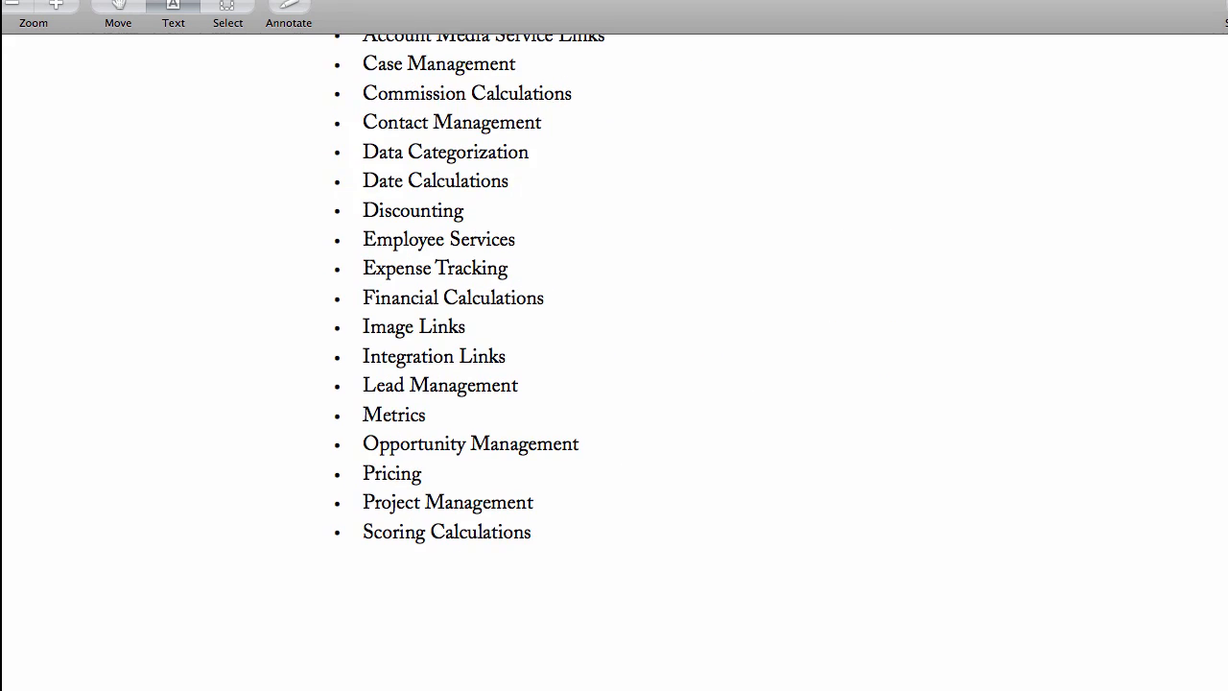
pyautogui.scroll(-20, 556, 394)
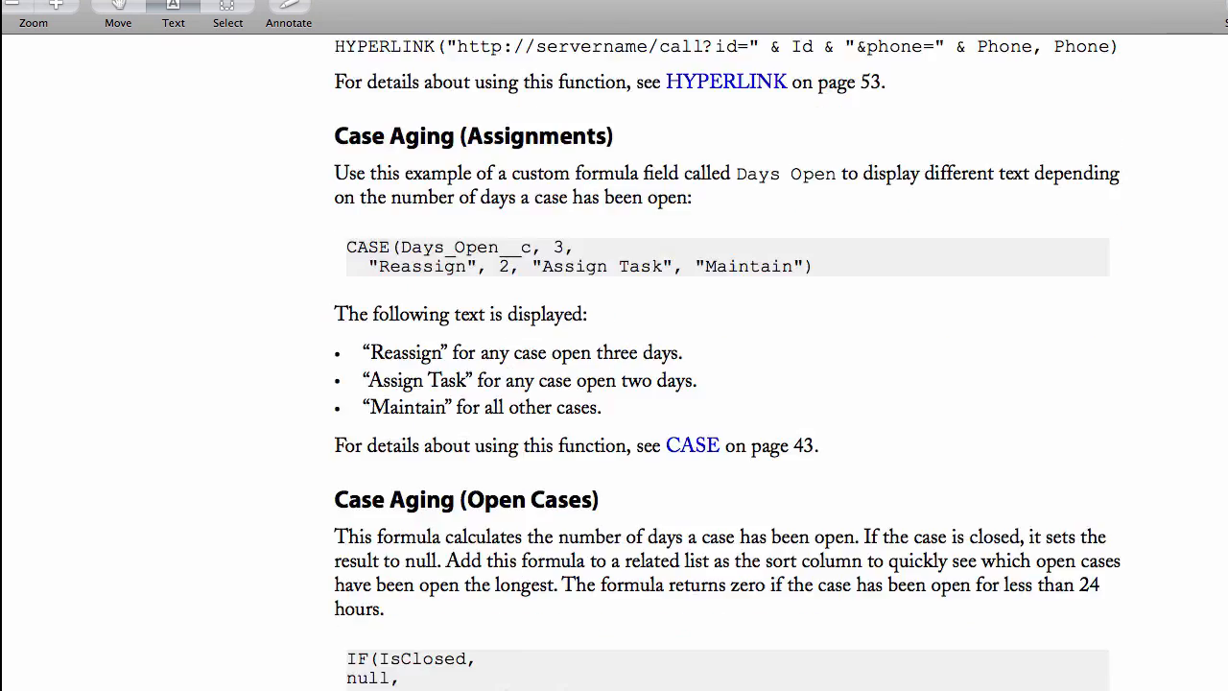
pyautogui.scroll(-20, 556, 394)
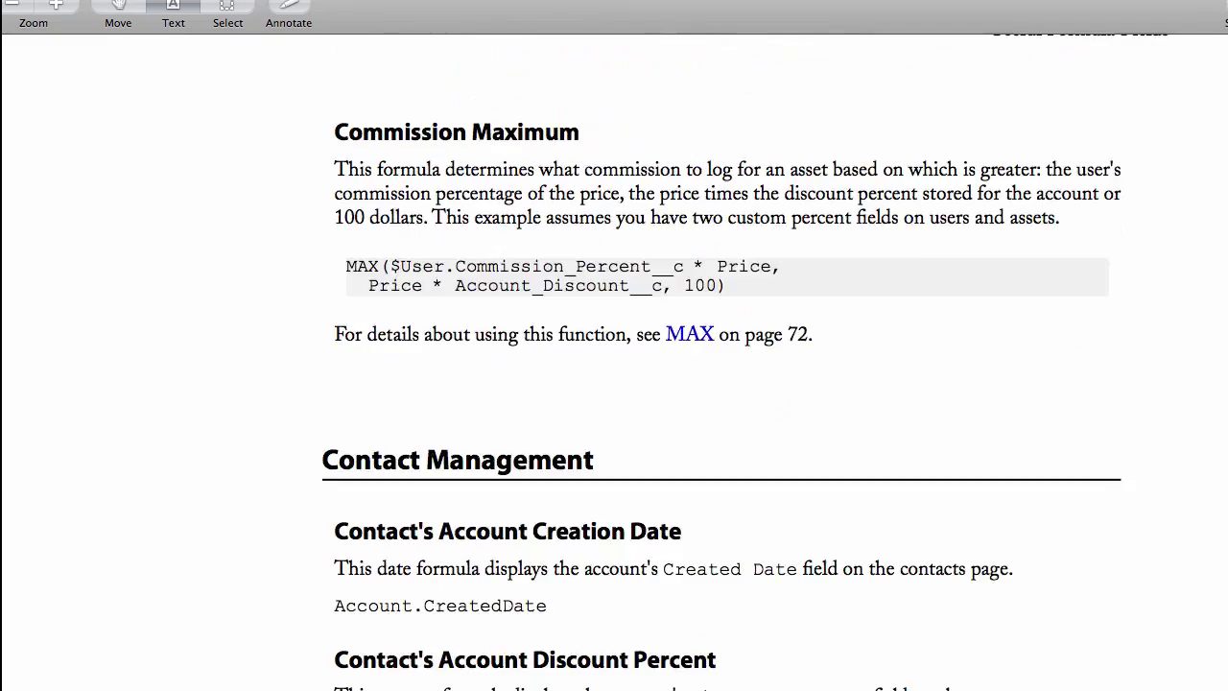